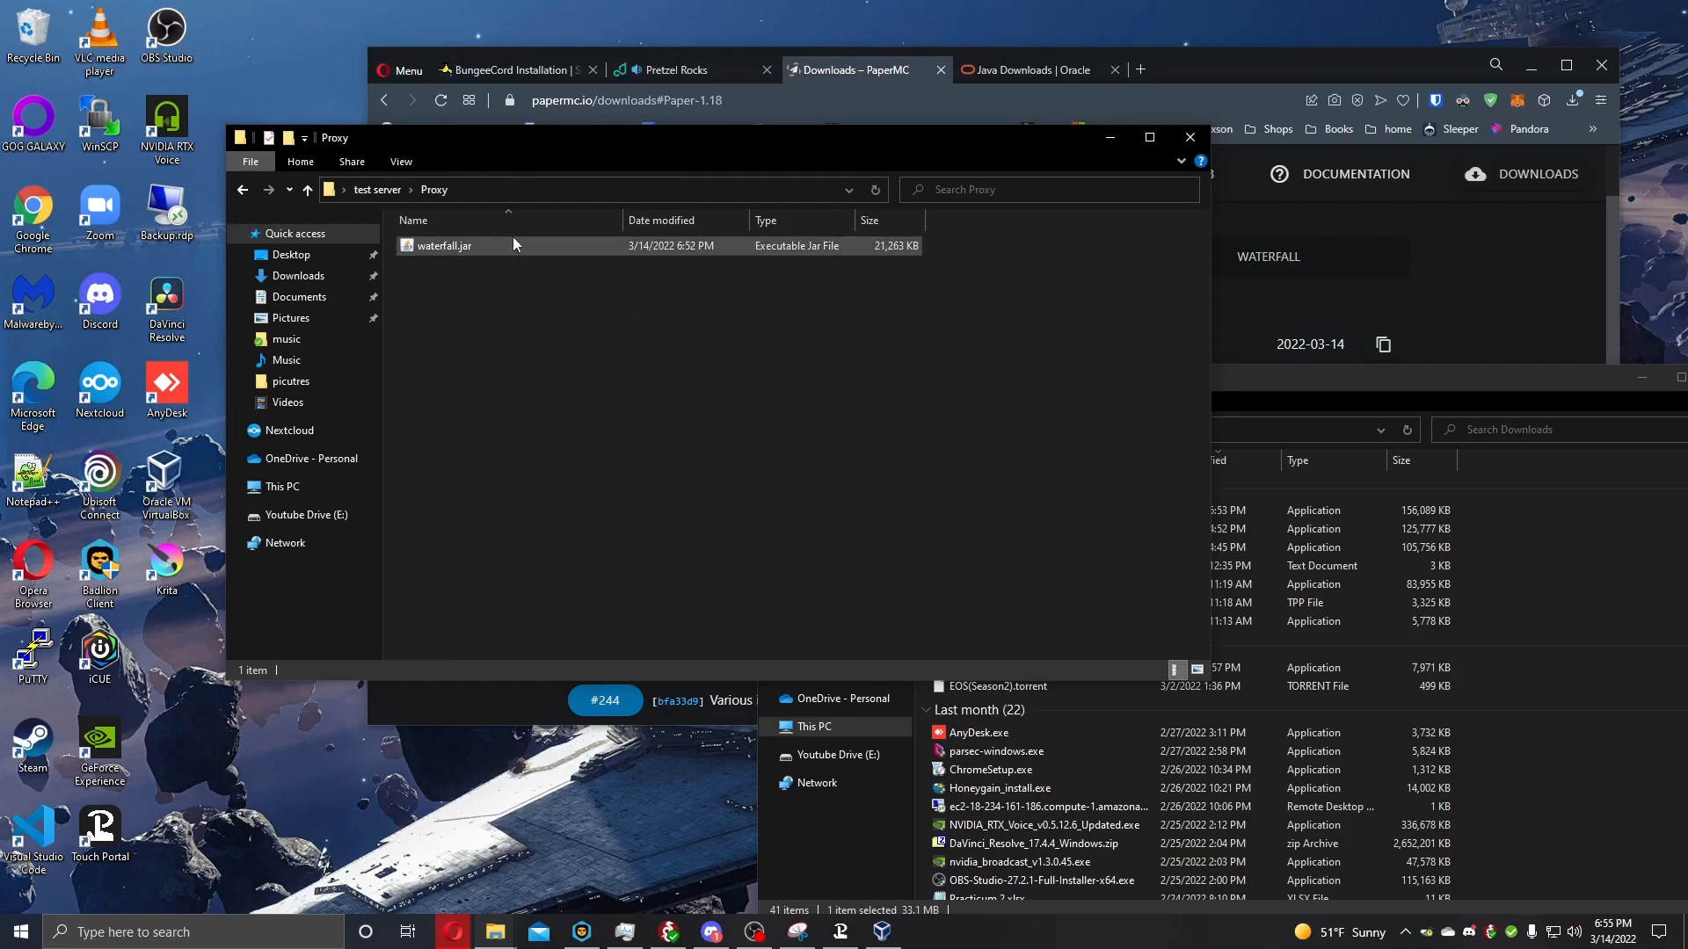
Create a new text document in the Proxy folder with its default name and open it for editing.
right_click(477, 305)
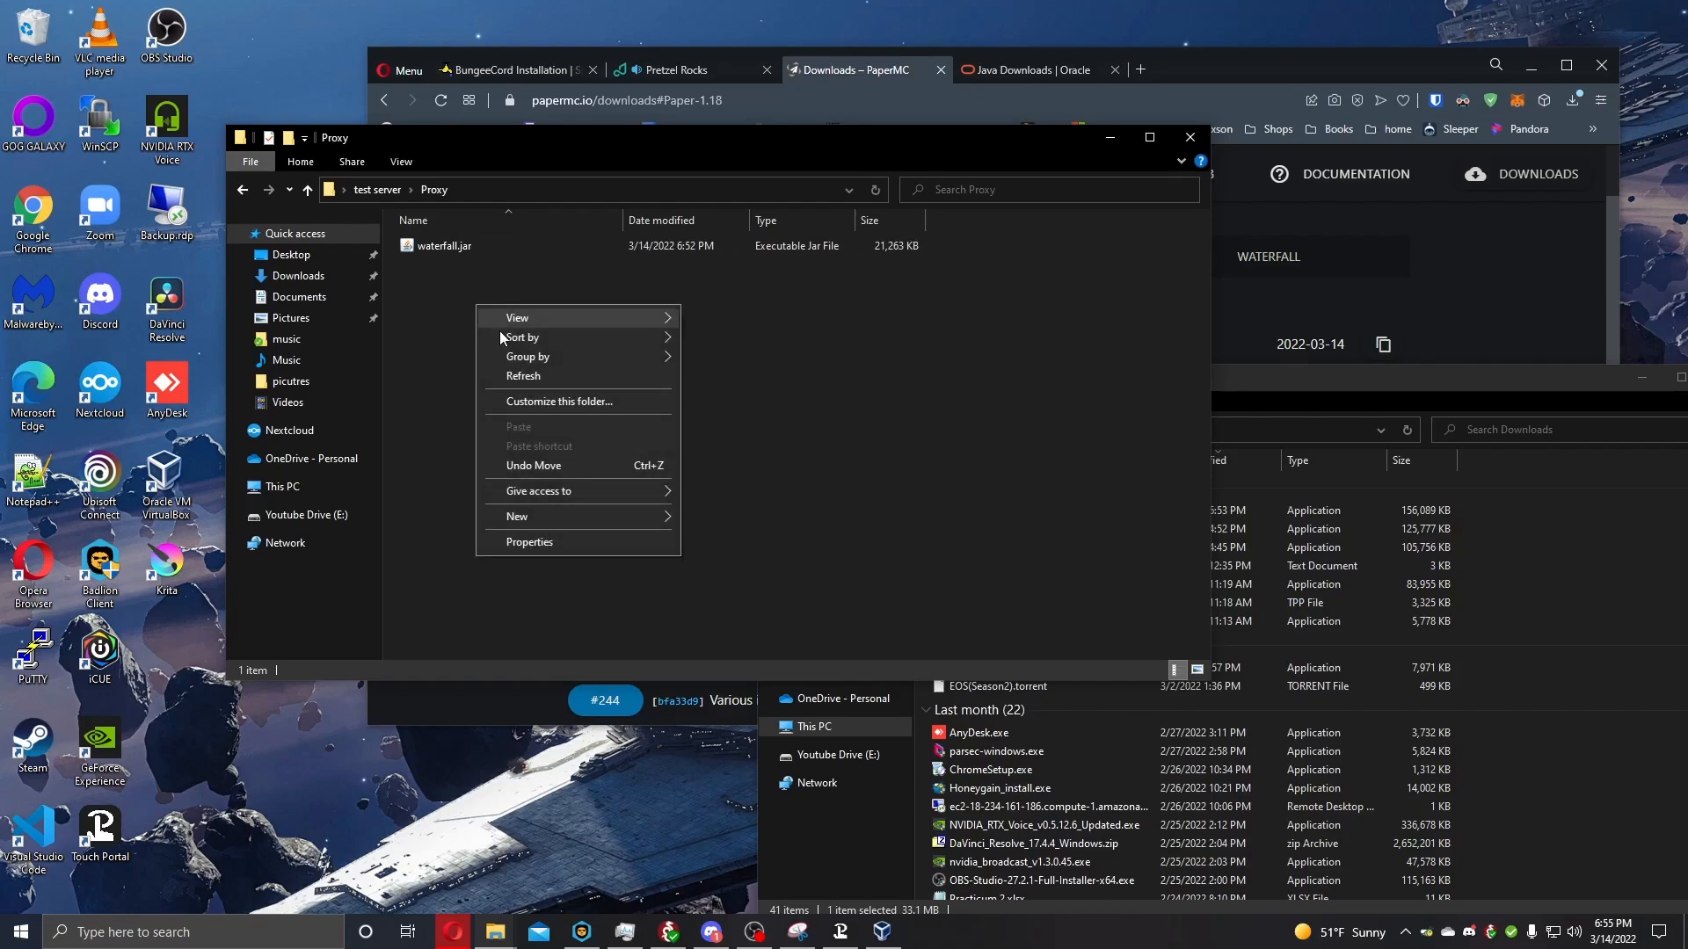
mouse_move(624, 520)
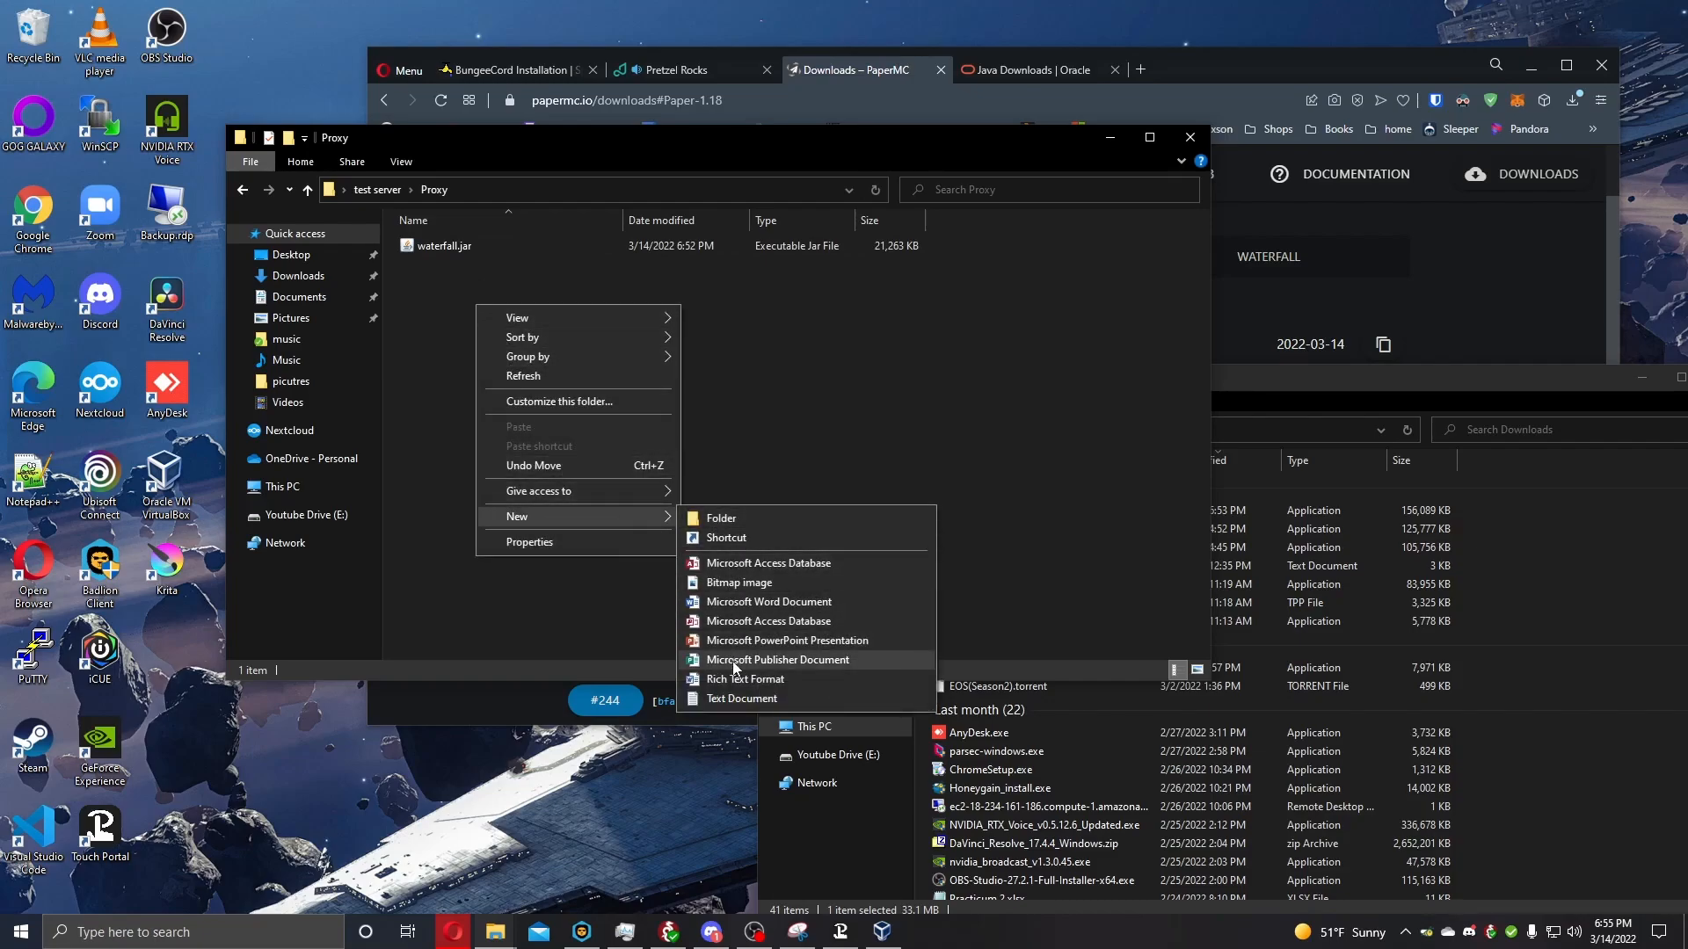
left_click(741, 699)
key("Return")
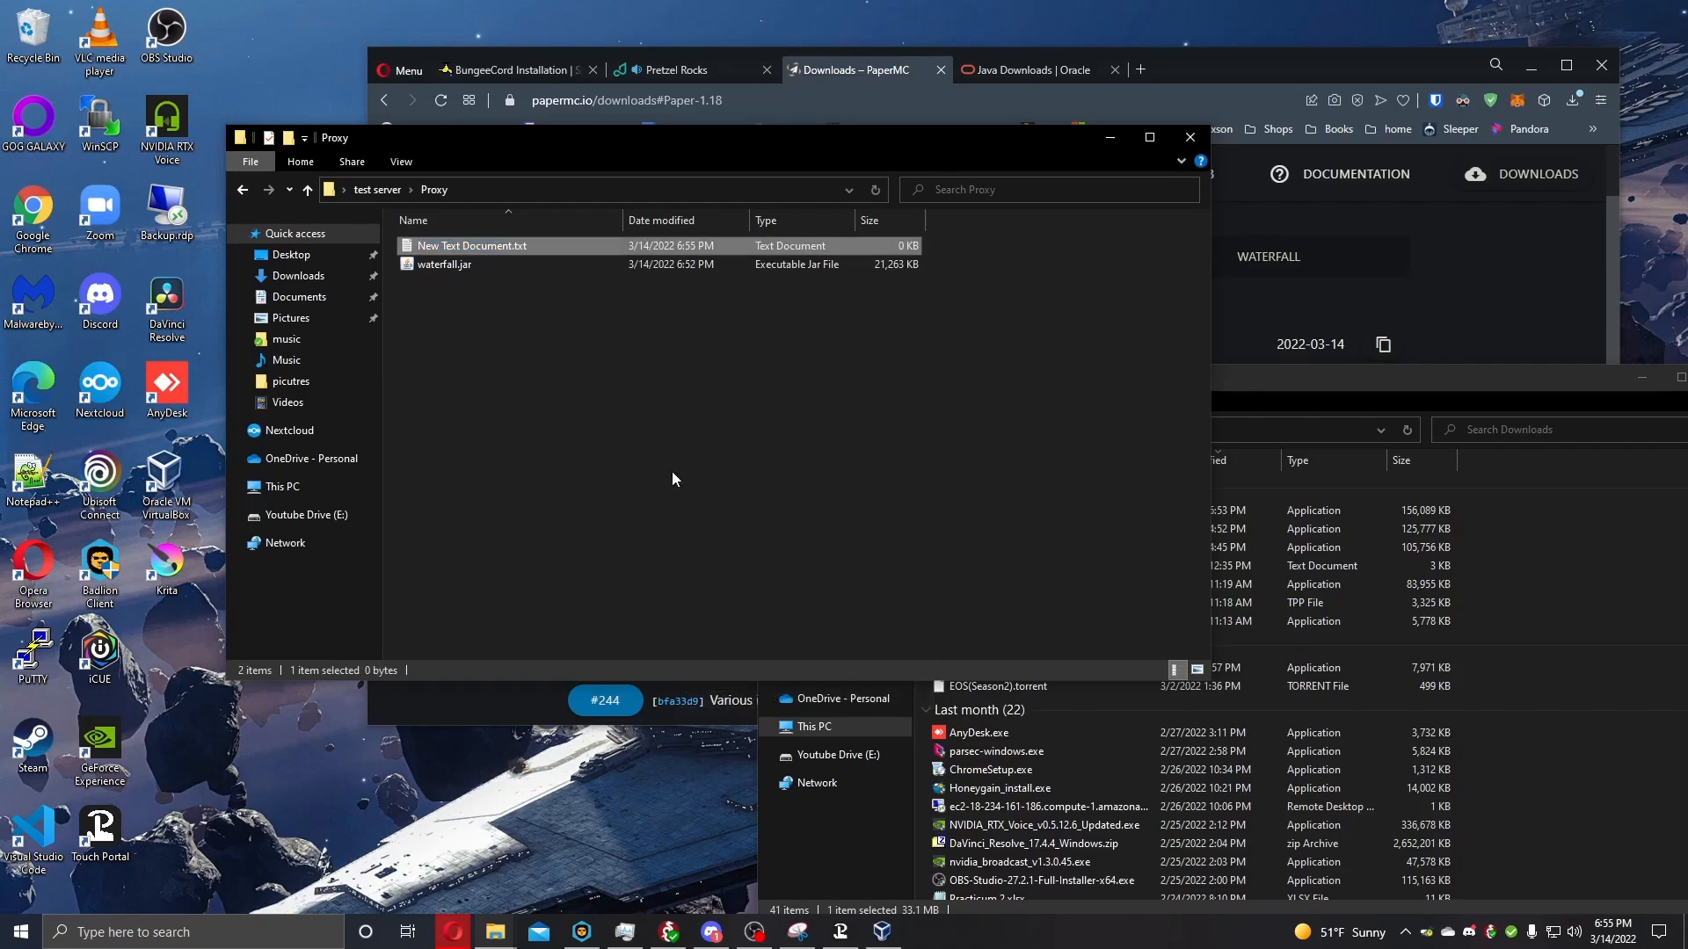
double_click(474, 247)
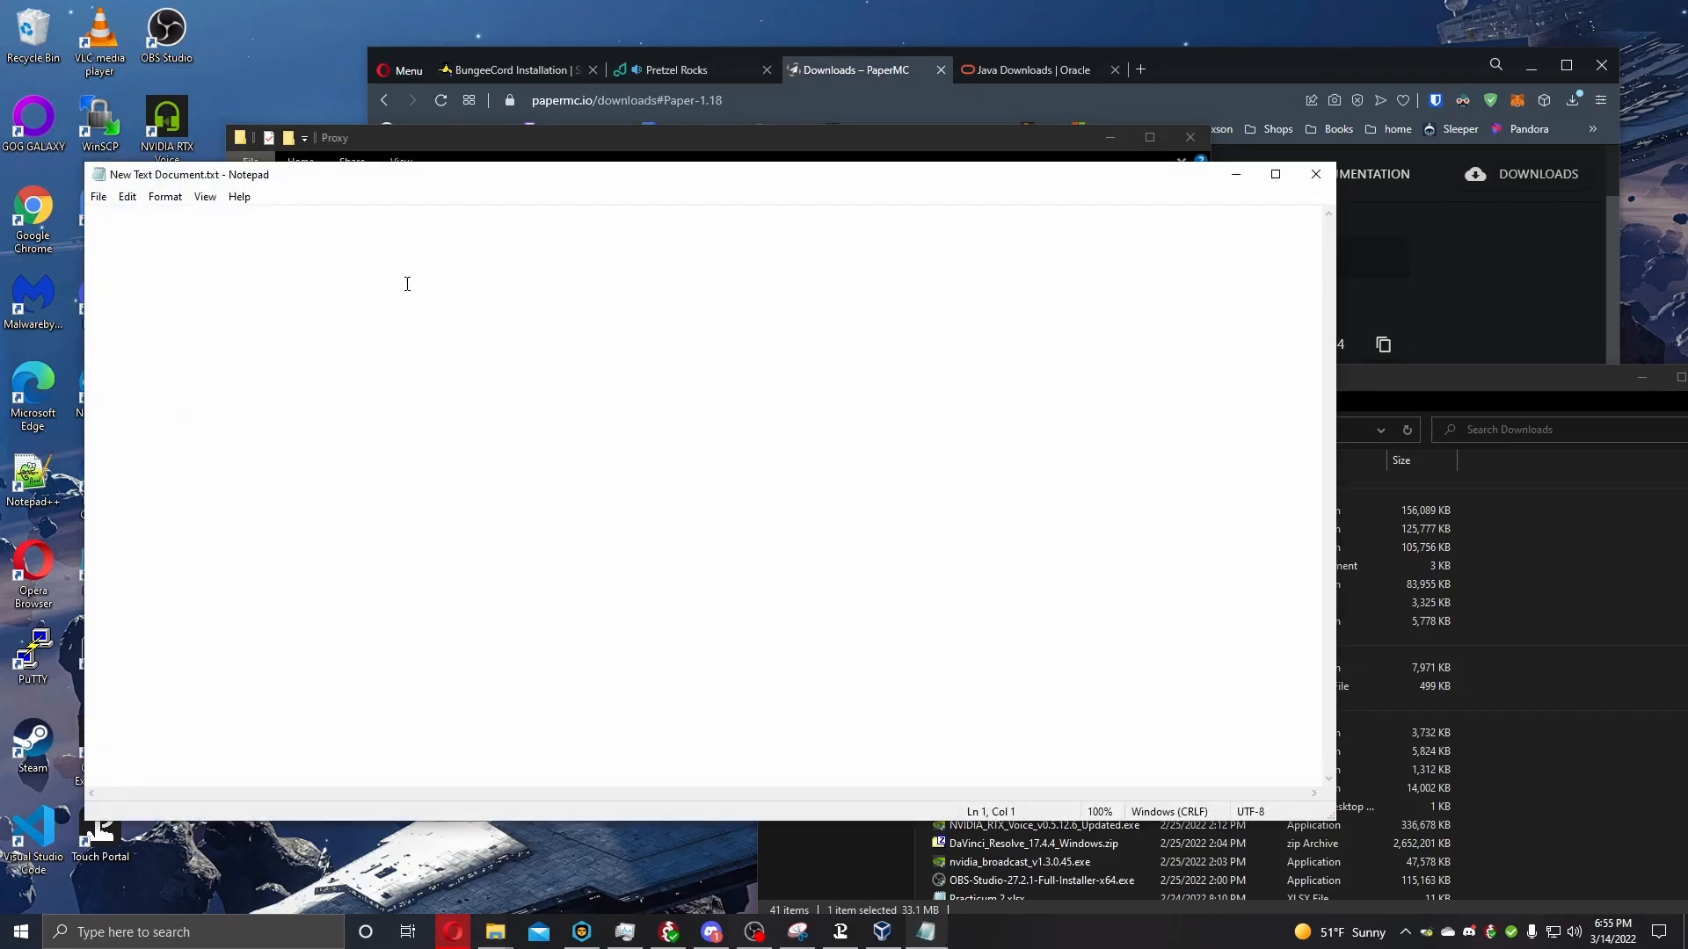
Copy the Windows startup script from the BungeeCord Installation wiki page and paste it into the blank text document.
left_click(506, 84)
left_click(507, 75)
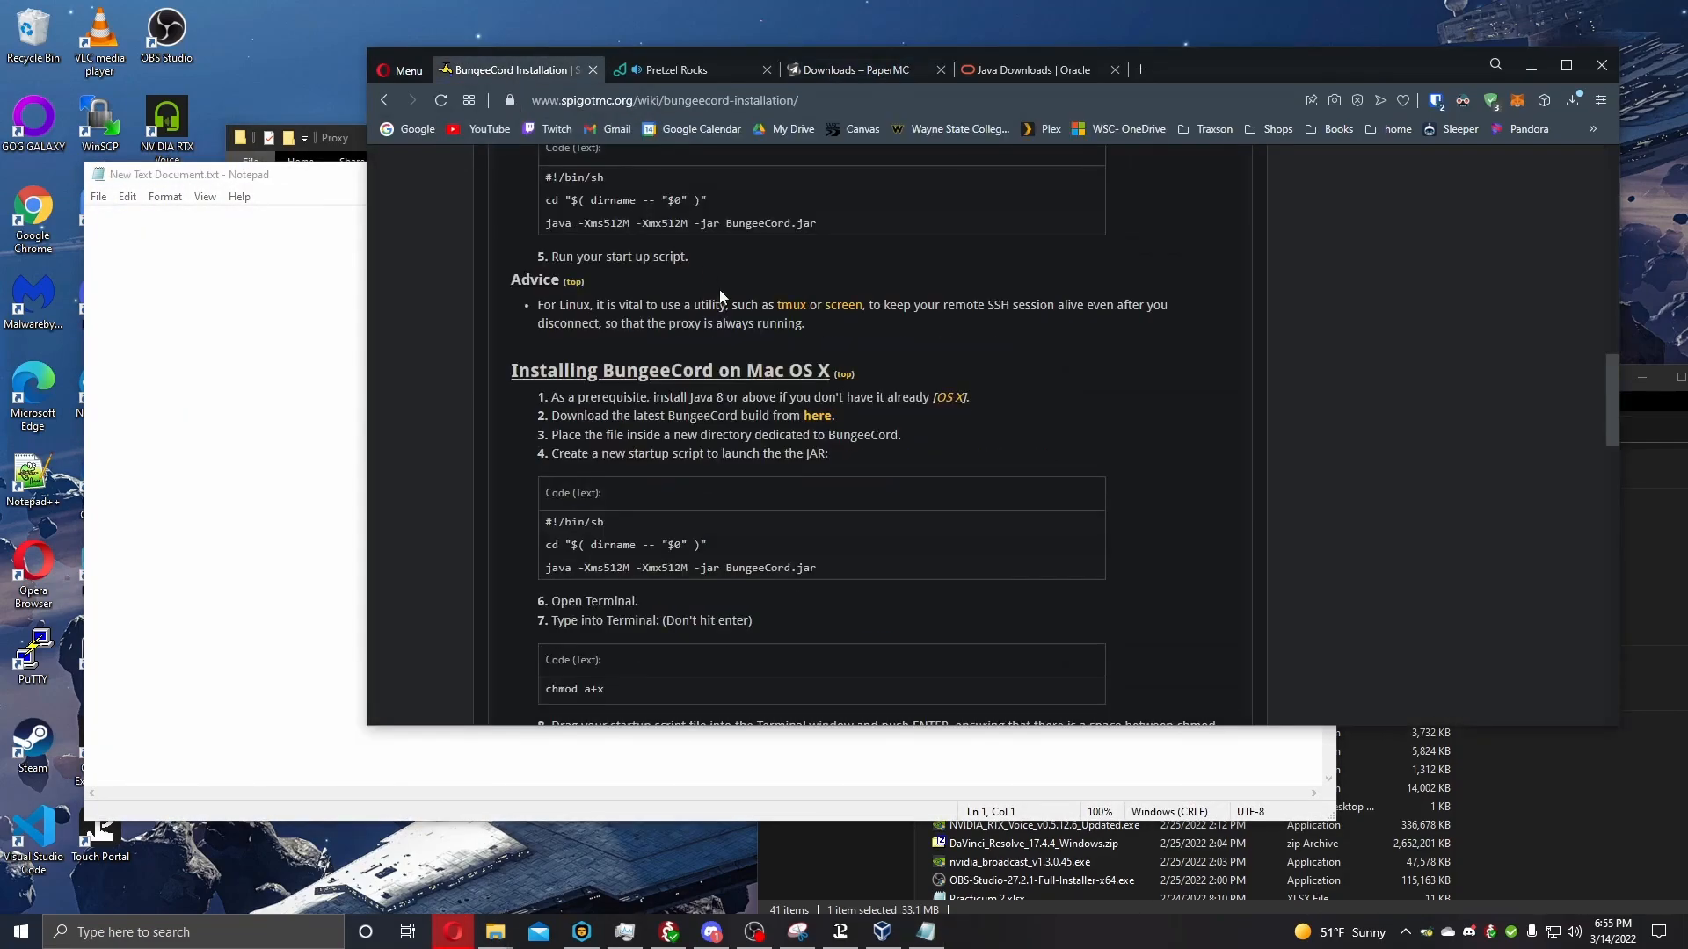
scroll(682, 345, "up", 2)
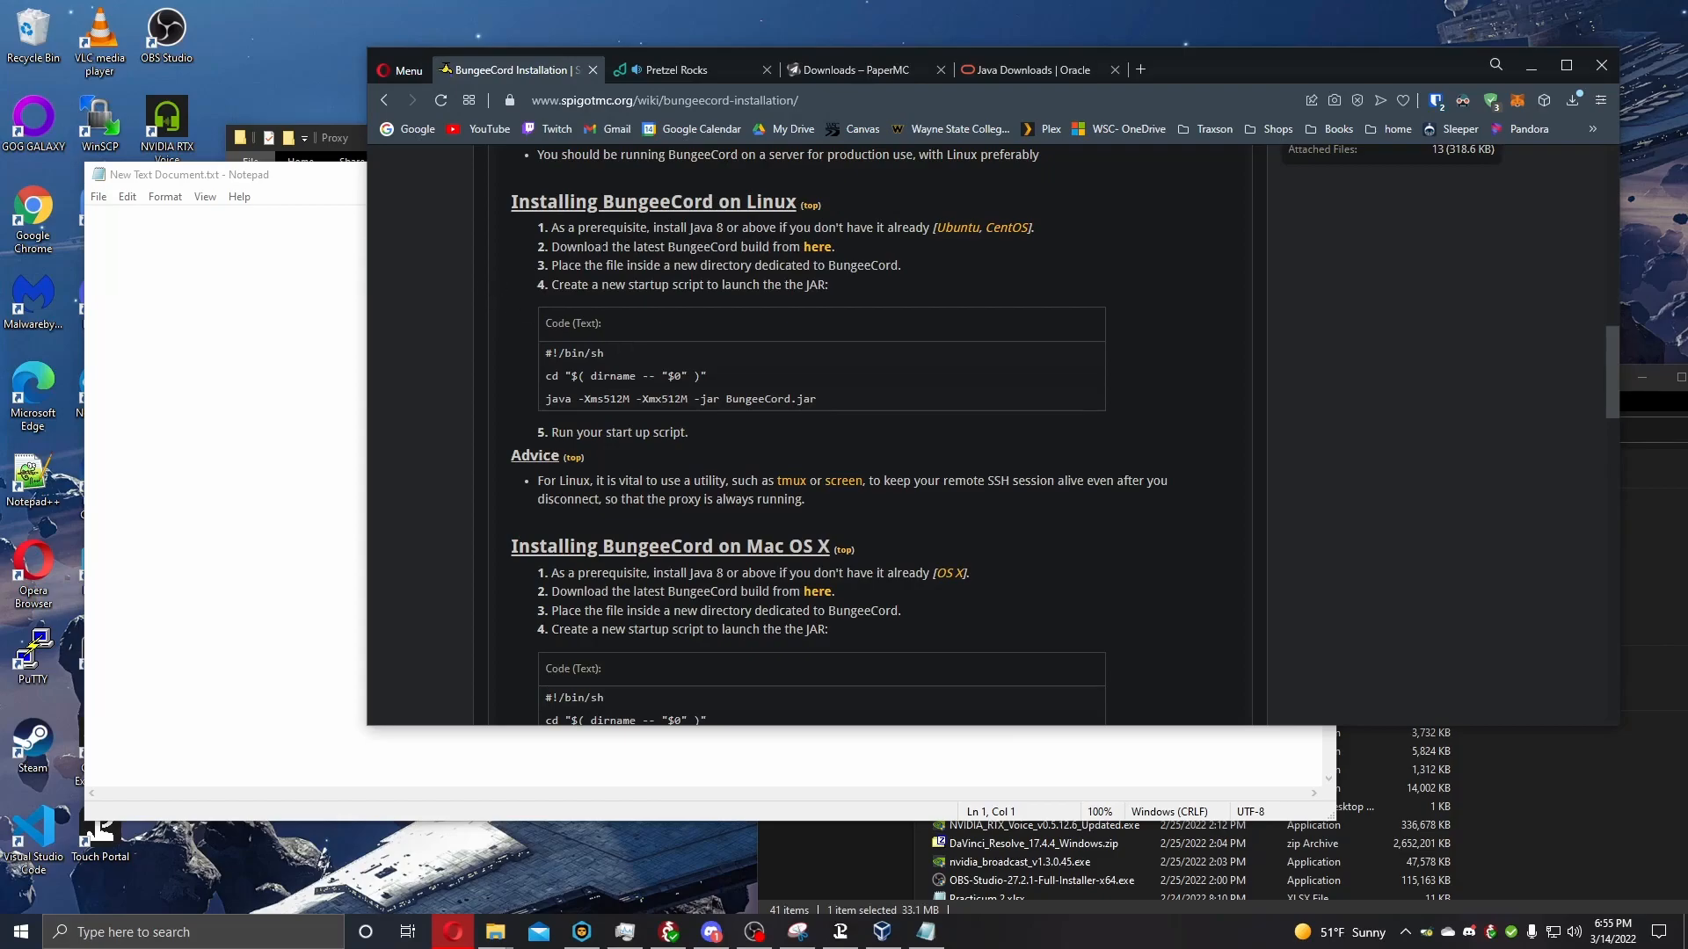
scroll(699, 302, "up", 5)
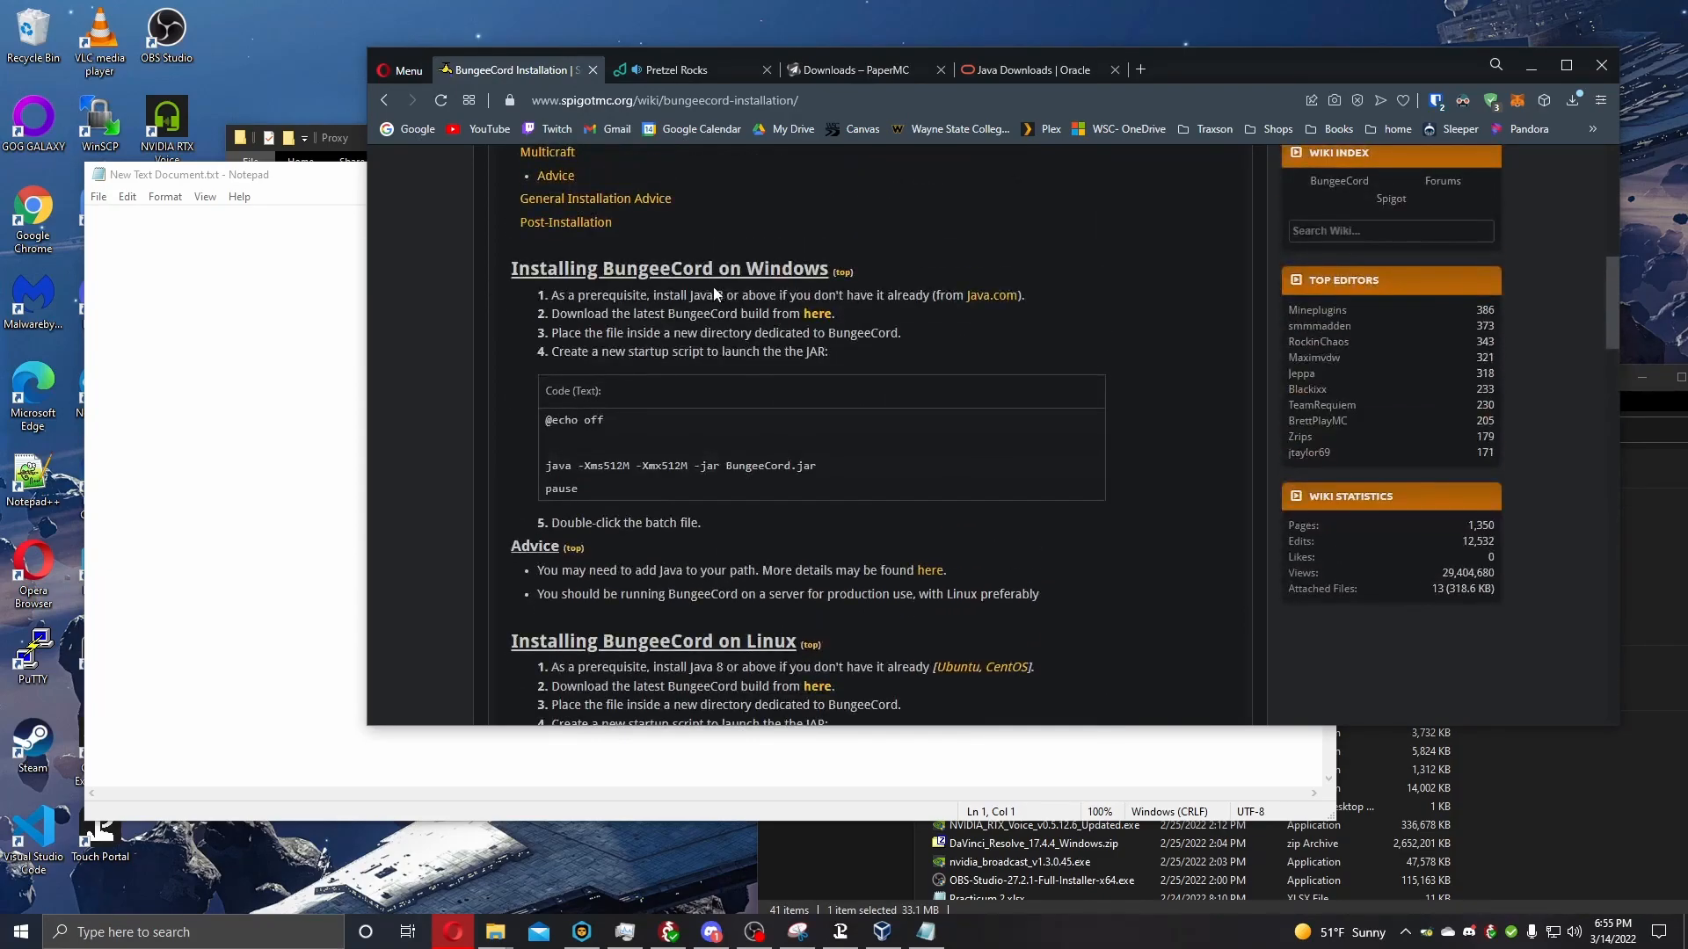
scroll(712, 287, "down", 4)
scroll(723, 318, "down", 2)
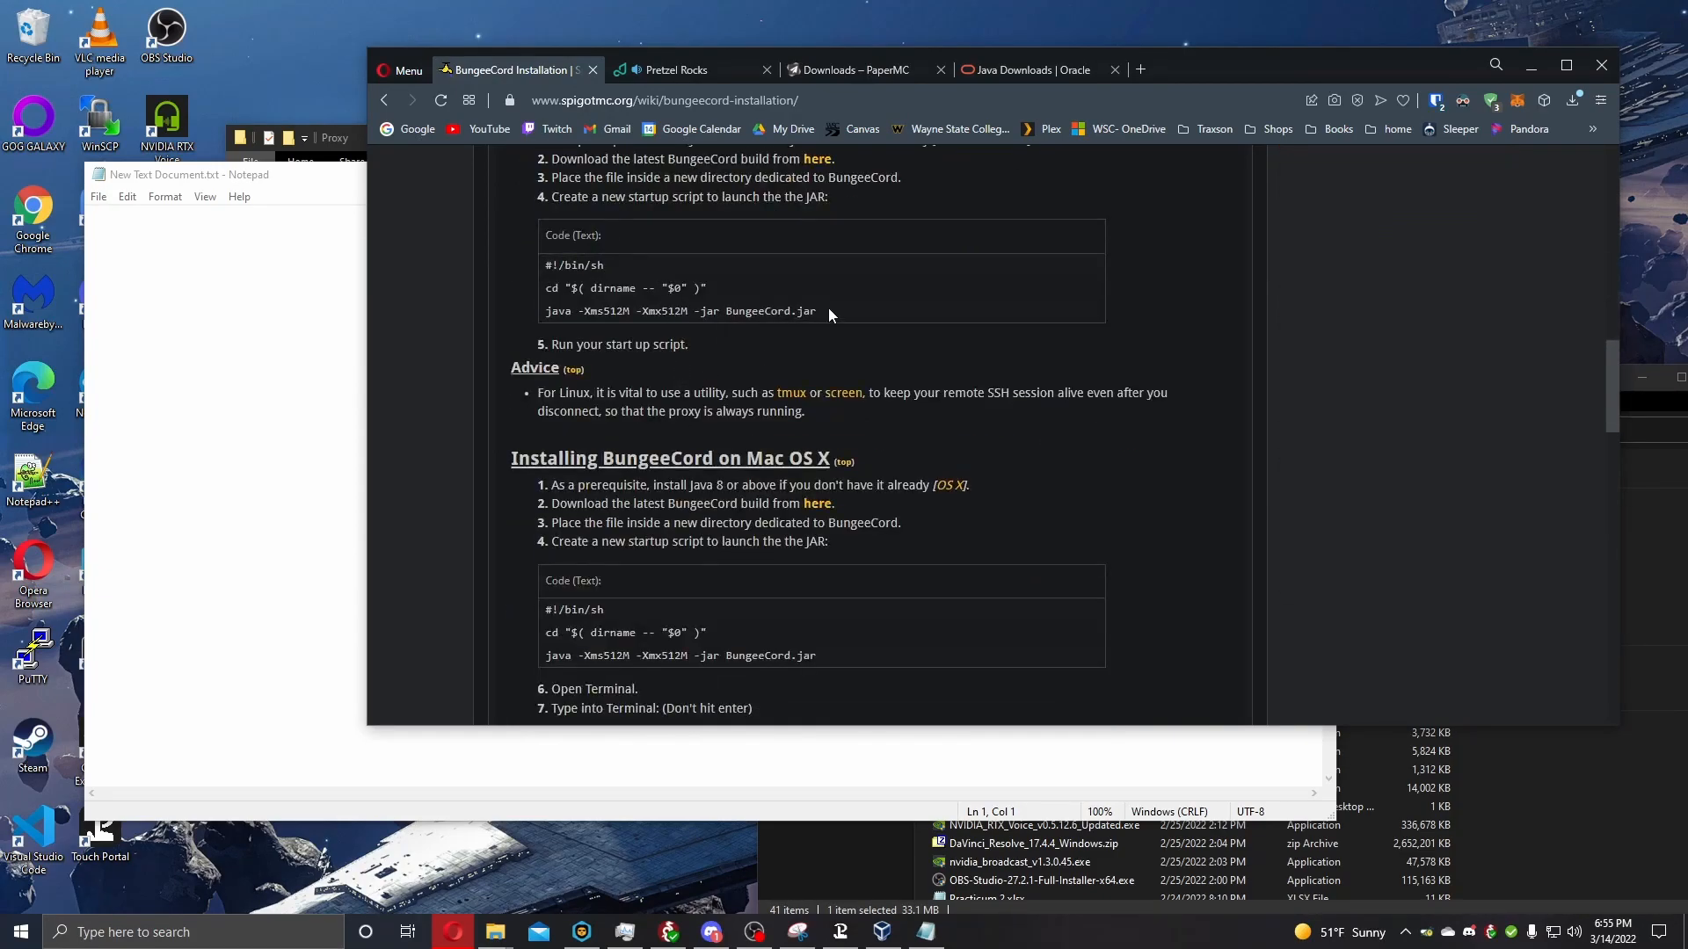
scroll(836, 308, "up", 7)
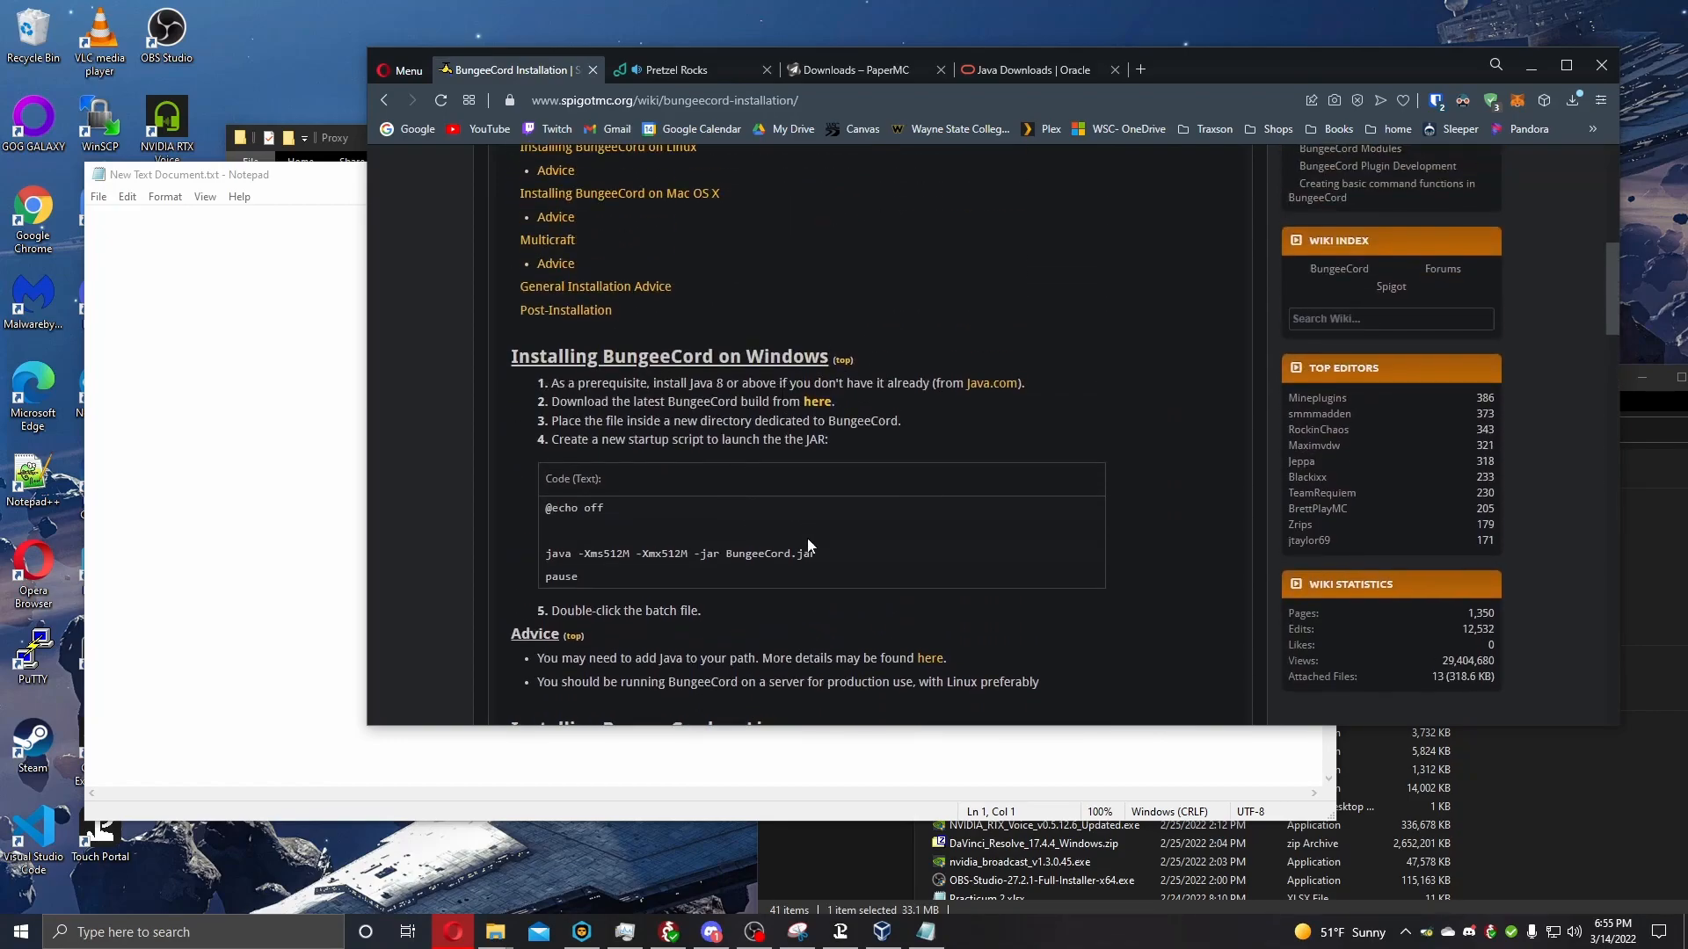
left_click_drag(673, 573, 615, 582)
left_click(720, 453)
left_click(717, 474)
left_click(211, 351)
key("ctrl+v")
Save the script in the Proxy folder as start.bat with the file type set to All Files.
left_click(97, 197)
left_click(136, 295)
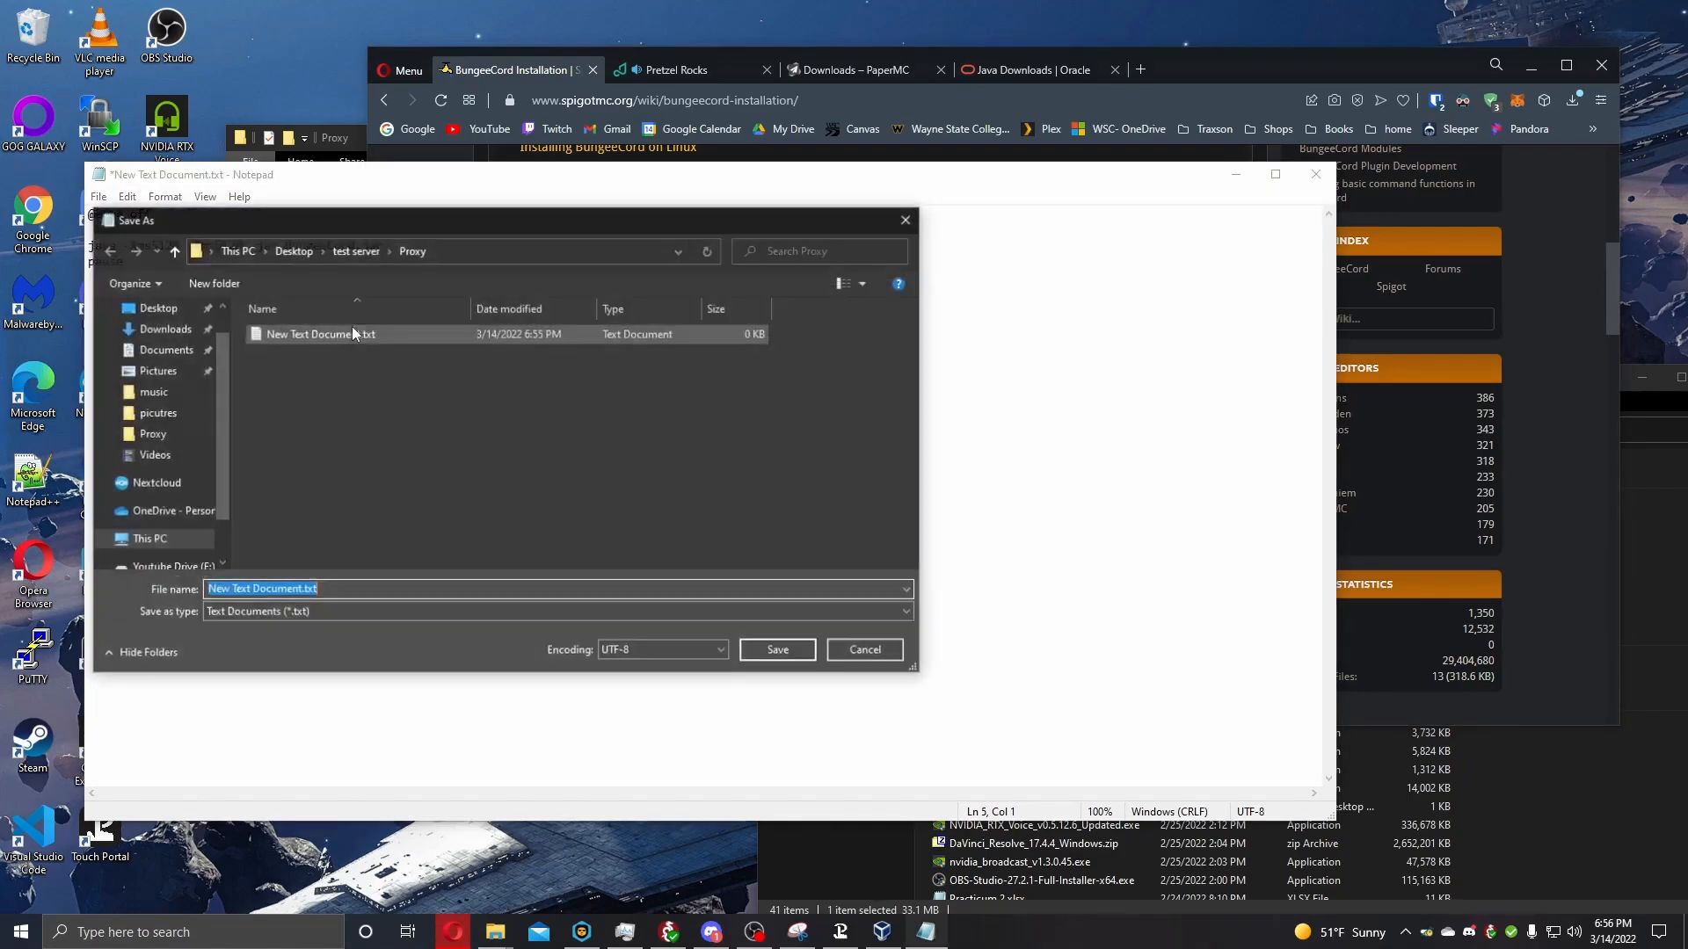
type("stat")
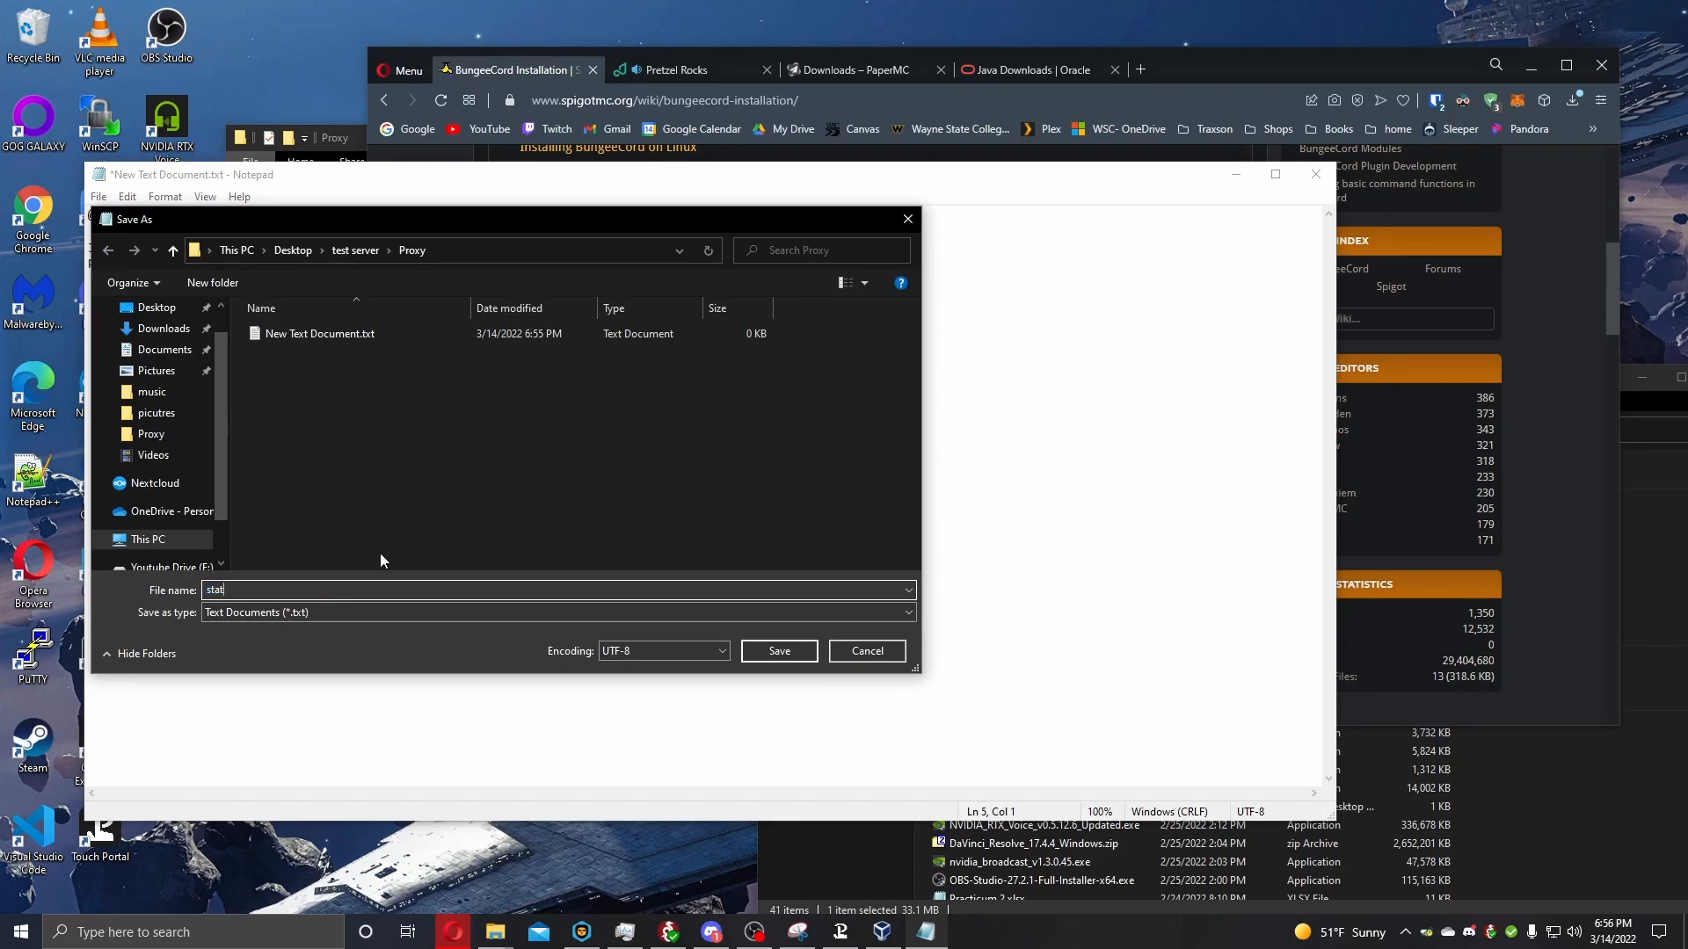
key("BackSpace")
key("BackSpace")
type("art.")
left_click(311, 616)
left_click(283, 643)
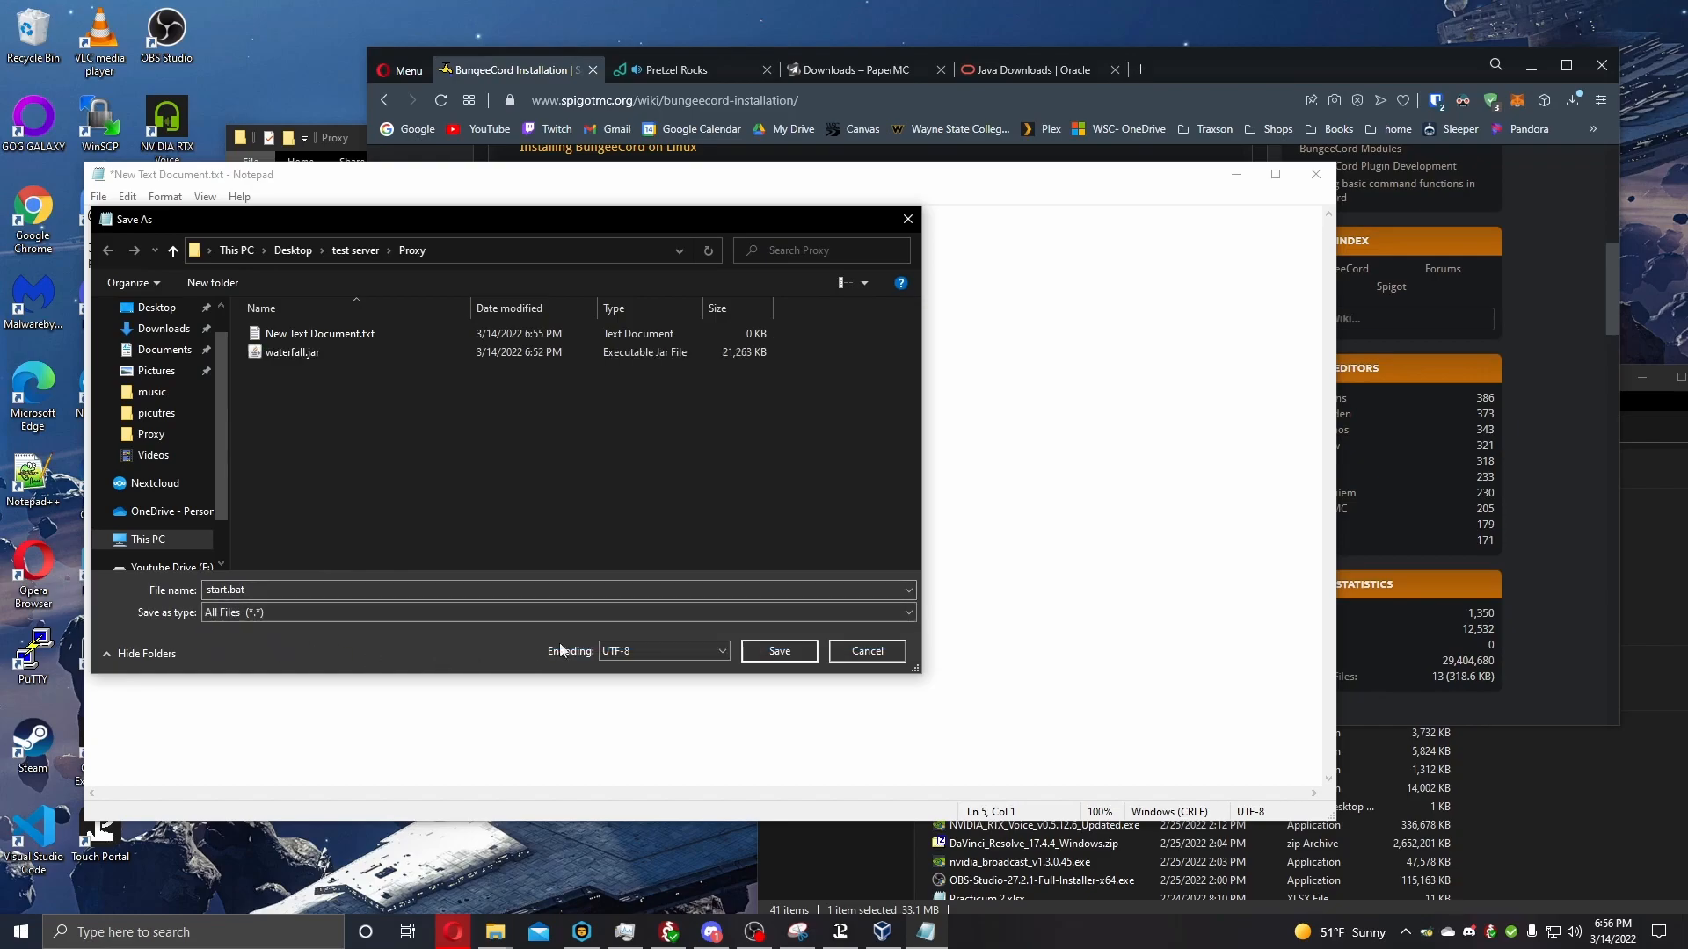
left_click(777, 651)
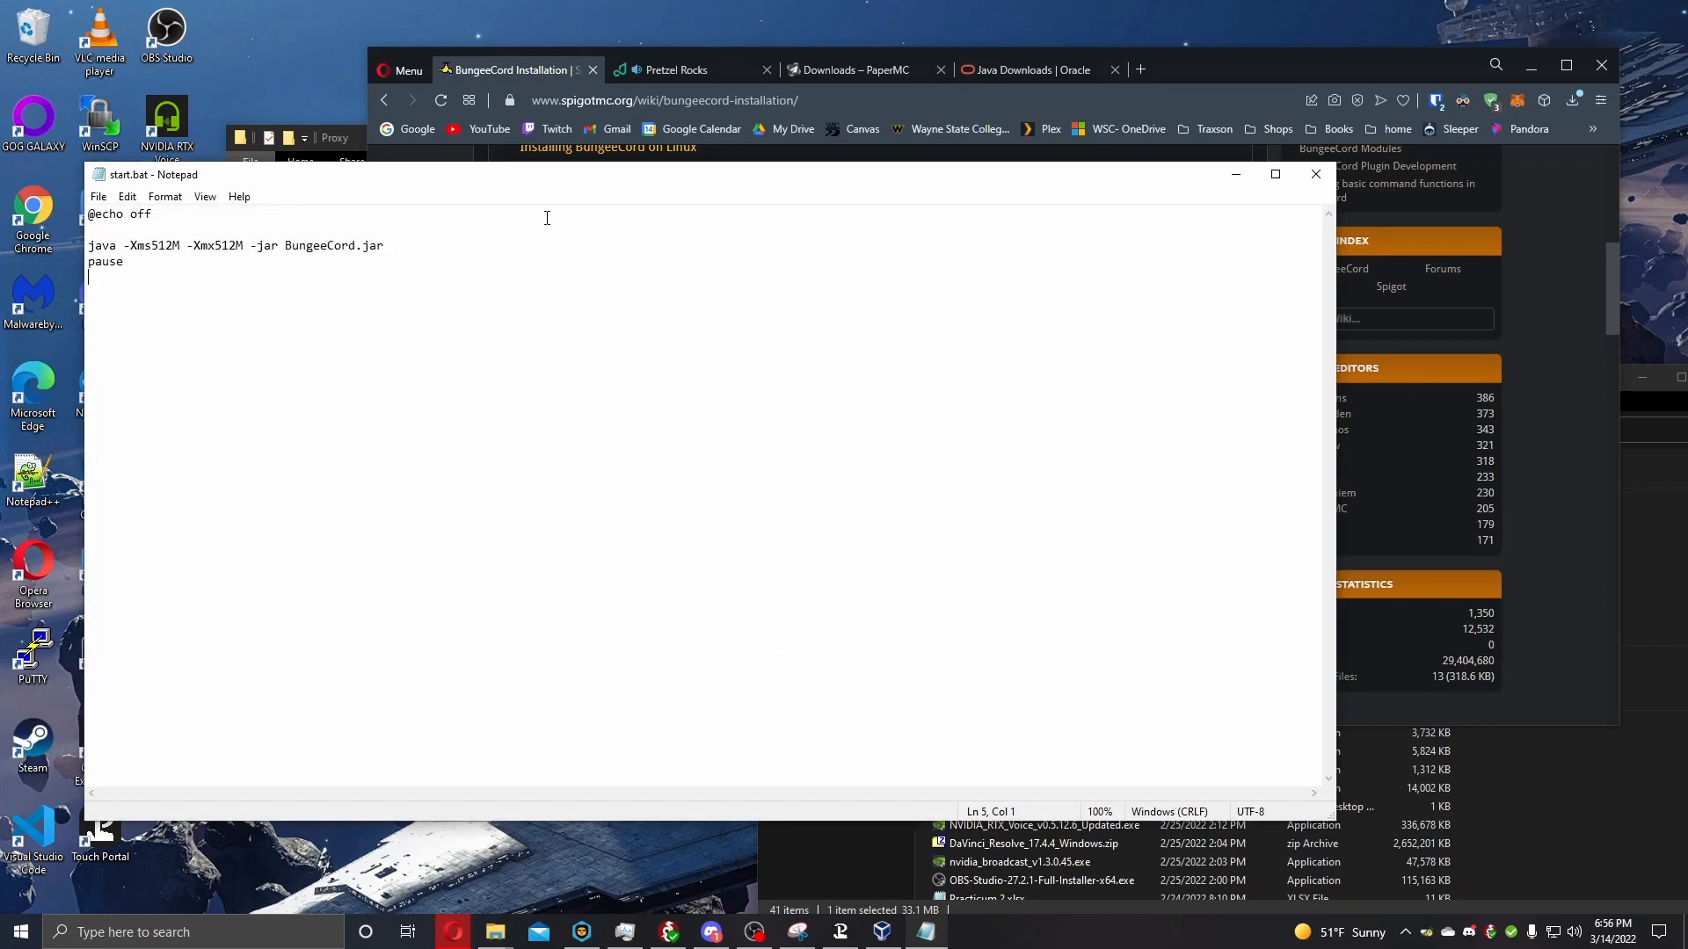
Try to launch the proxy by running start.bat from the Proxy folder, and close its console window.
left_click(352, 133)
left_click(455, 263)
double_click(455, 263)
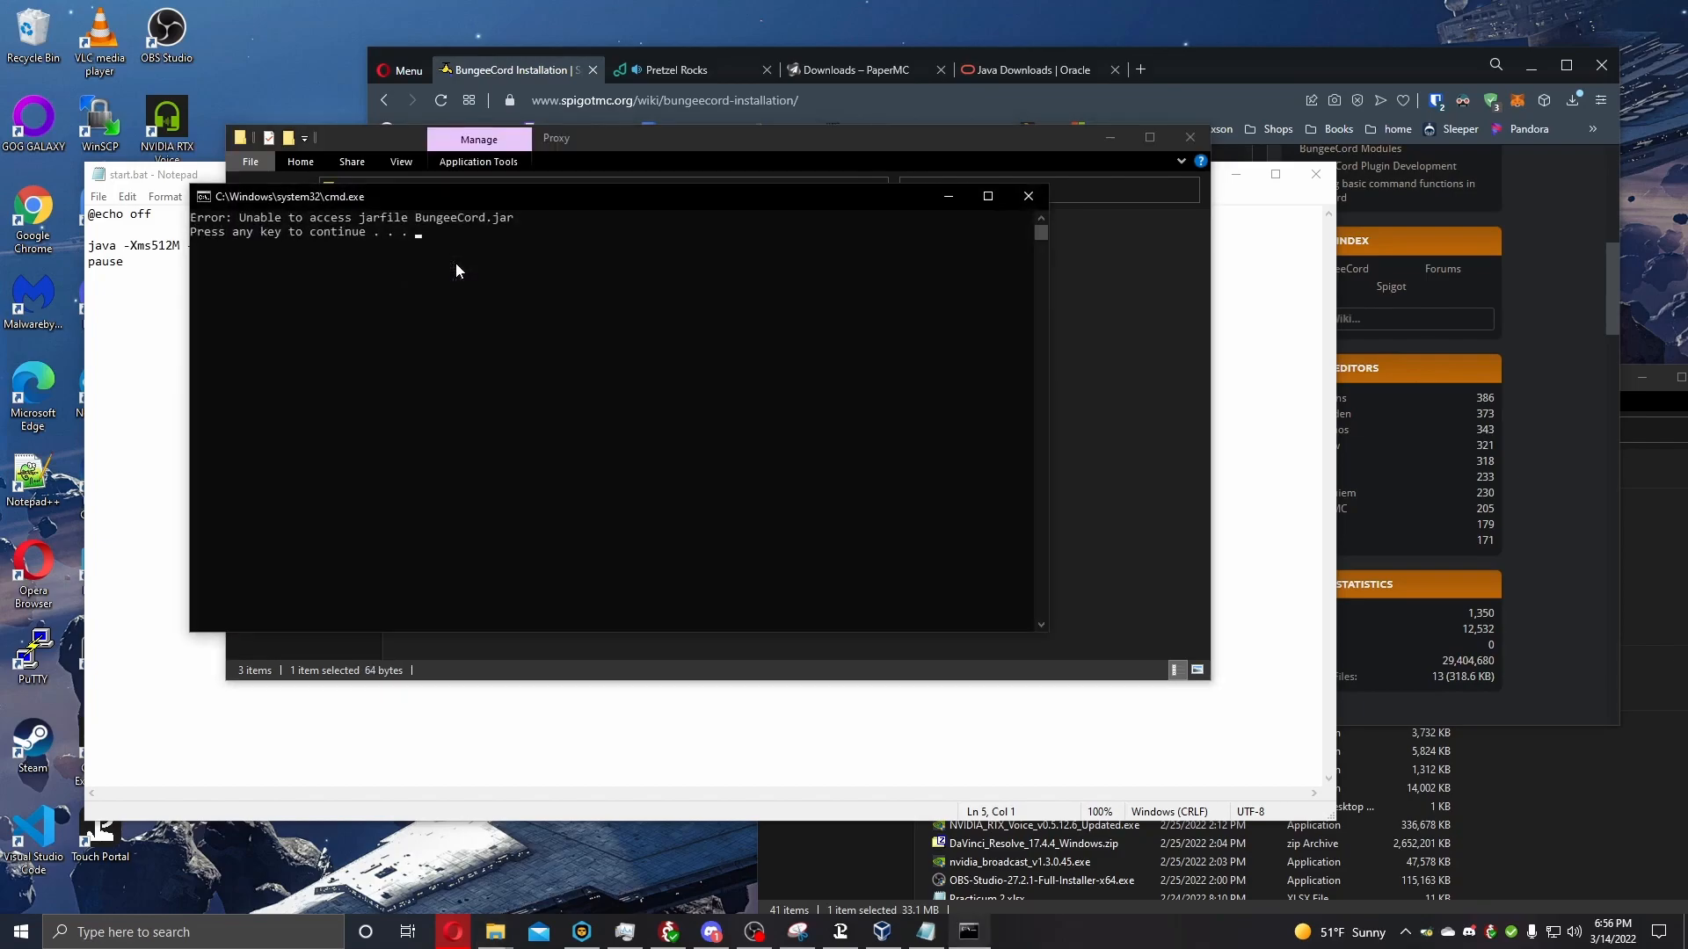
left_click(1028, 196)
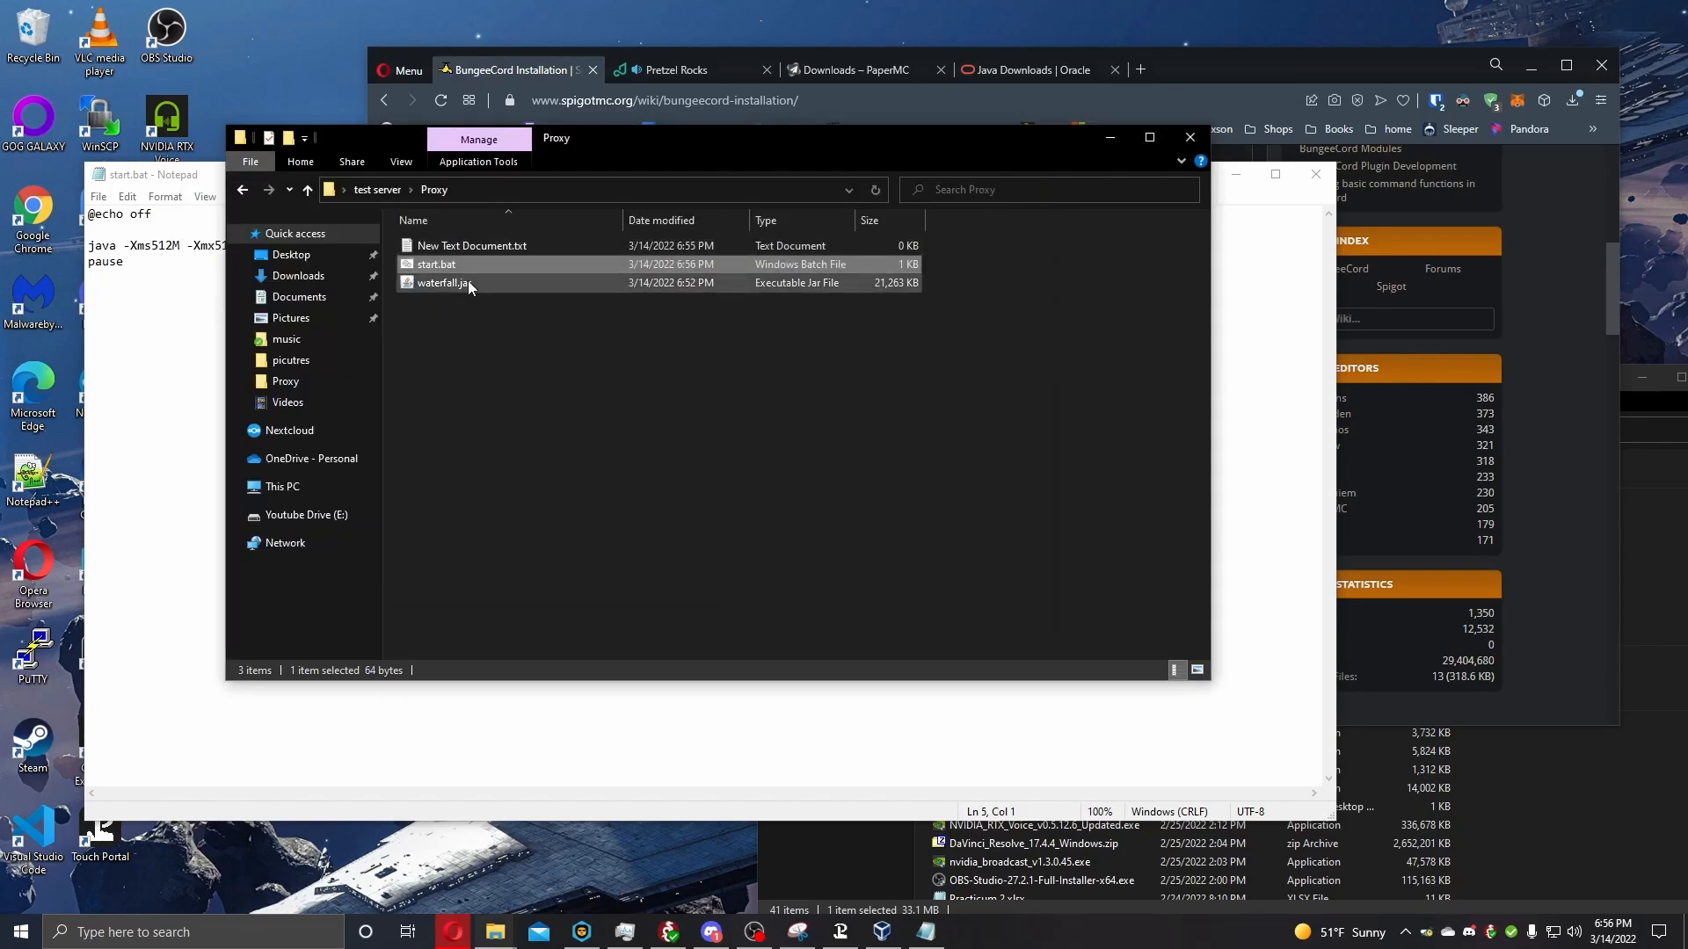
Edit start.bat so the java command launches waterfall.jar, and save the change while closing the file.
right_click(461, 273)
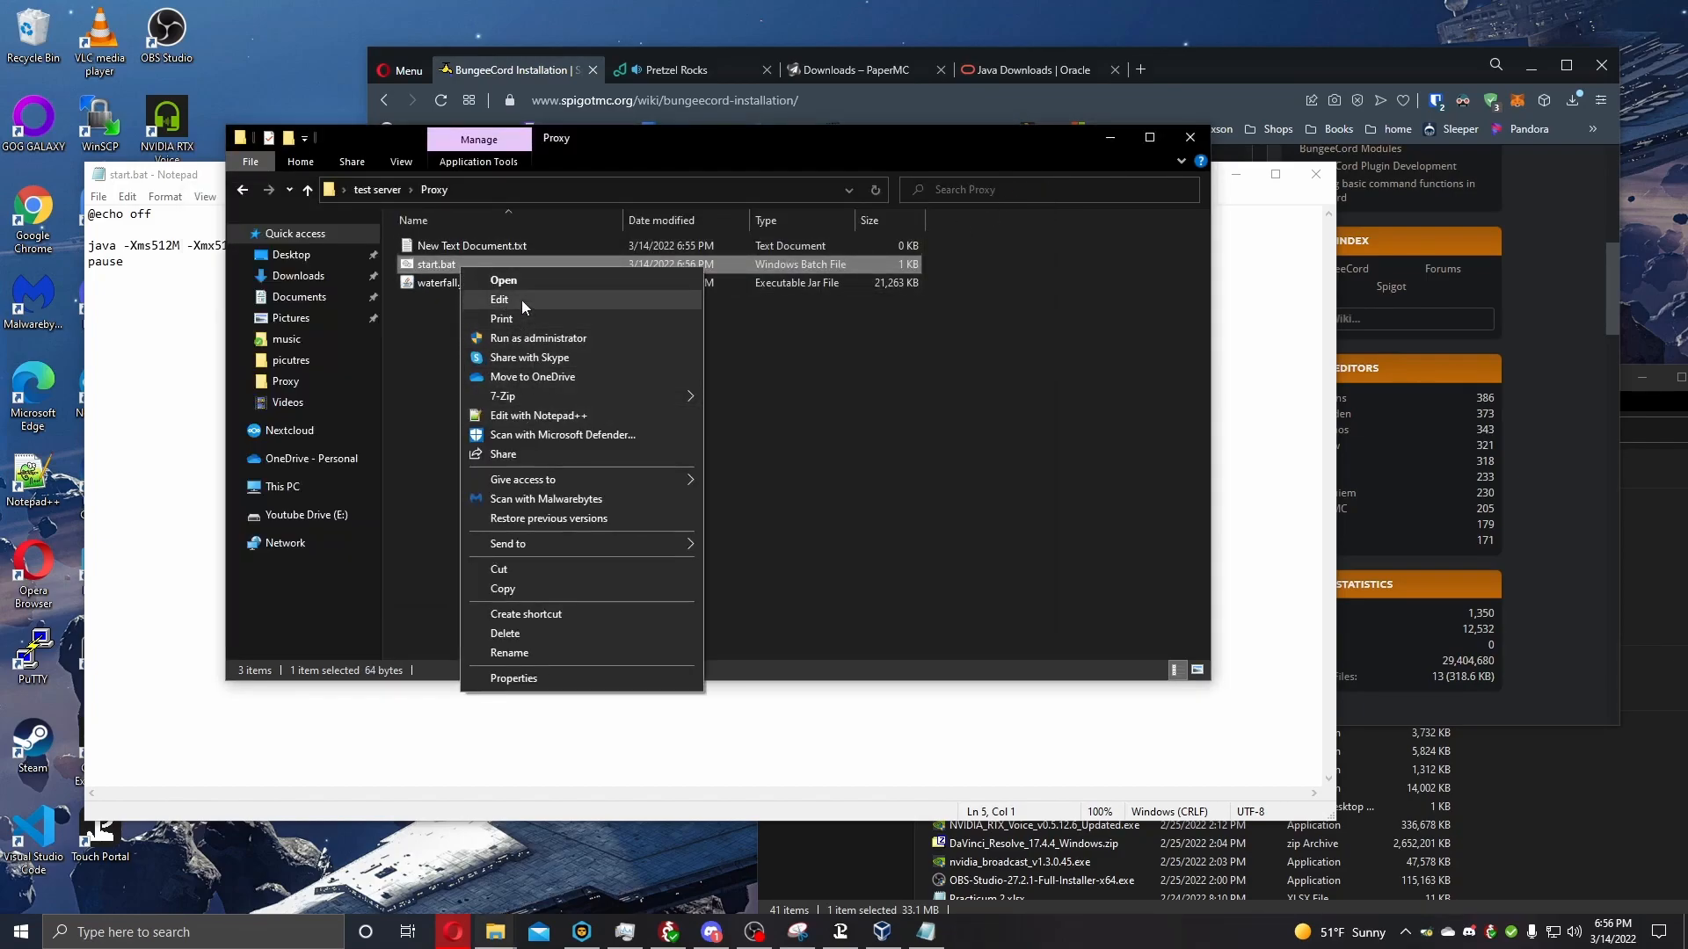
left_click(521, 299)
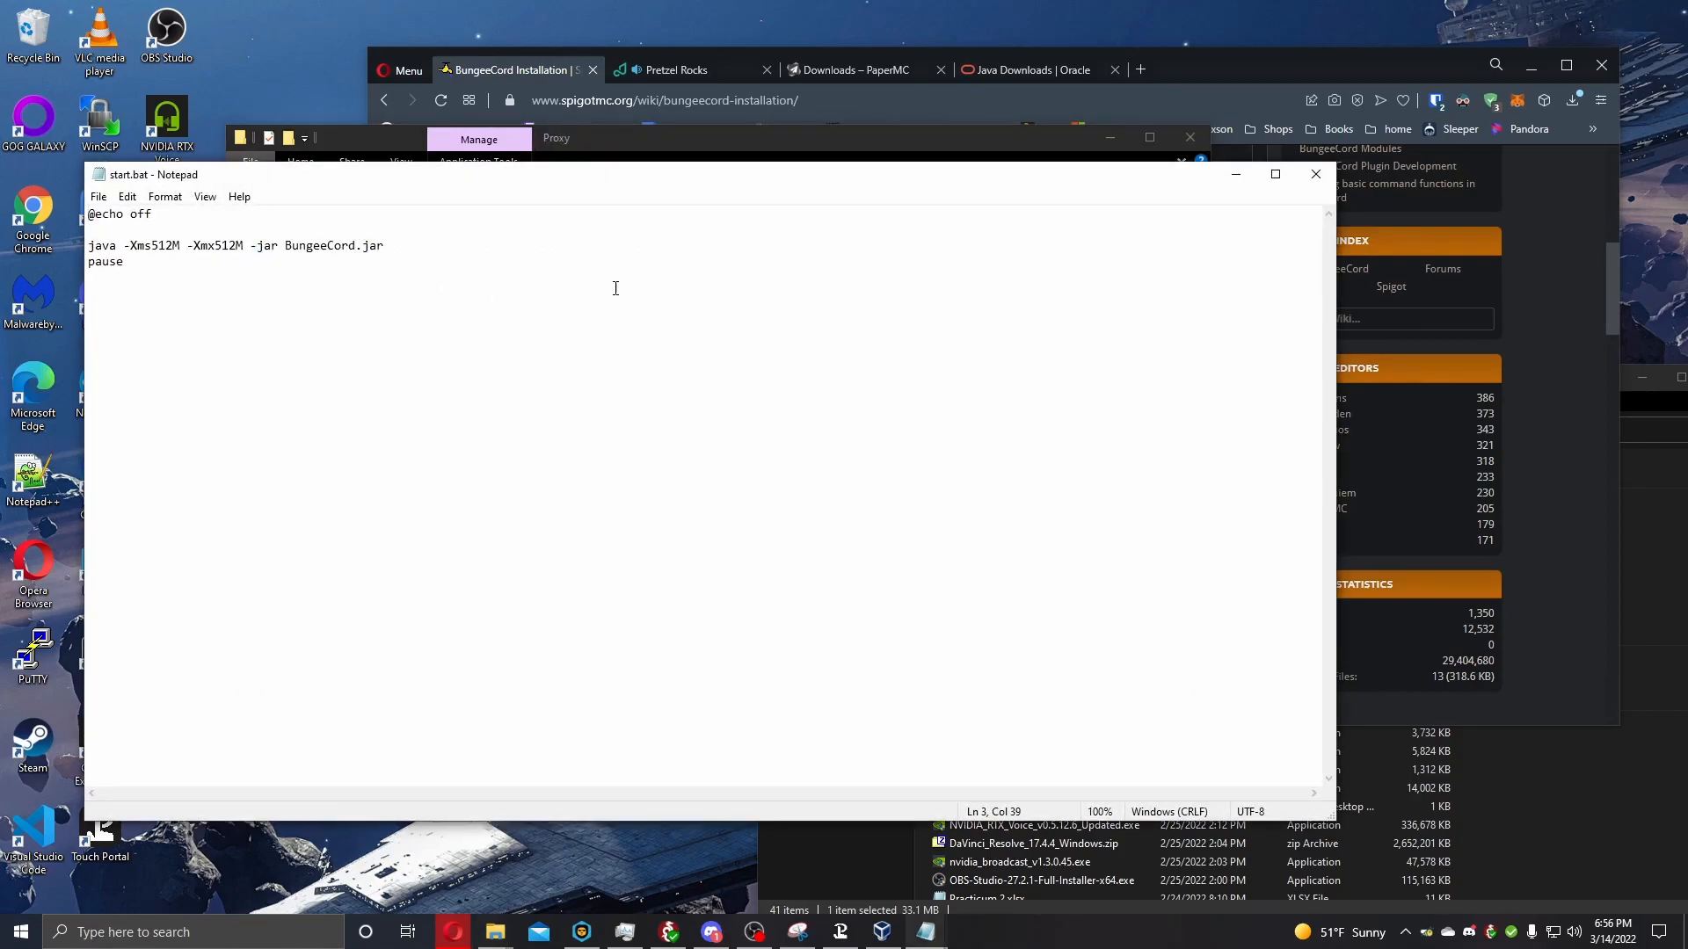
key("BackSpace")
key("BackSpace")
key("BackSpace")
key("BackSpace")
key("BackSpace")
key("BackSpace")
key("BackSpace")
key("BackSpace")
key("BackSpace")
key("BackSpace")
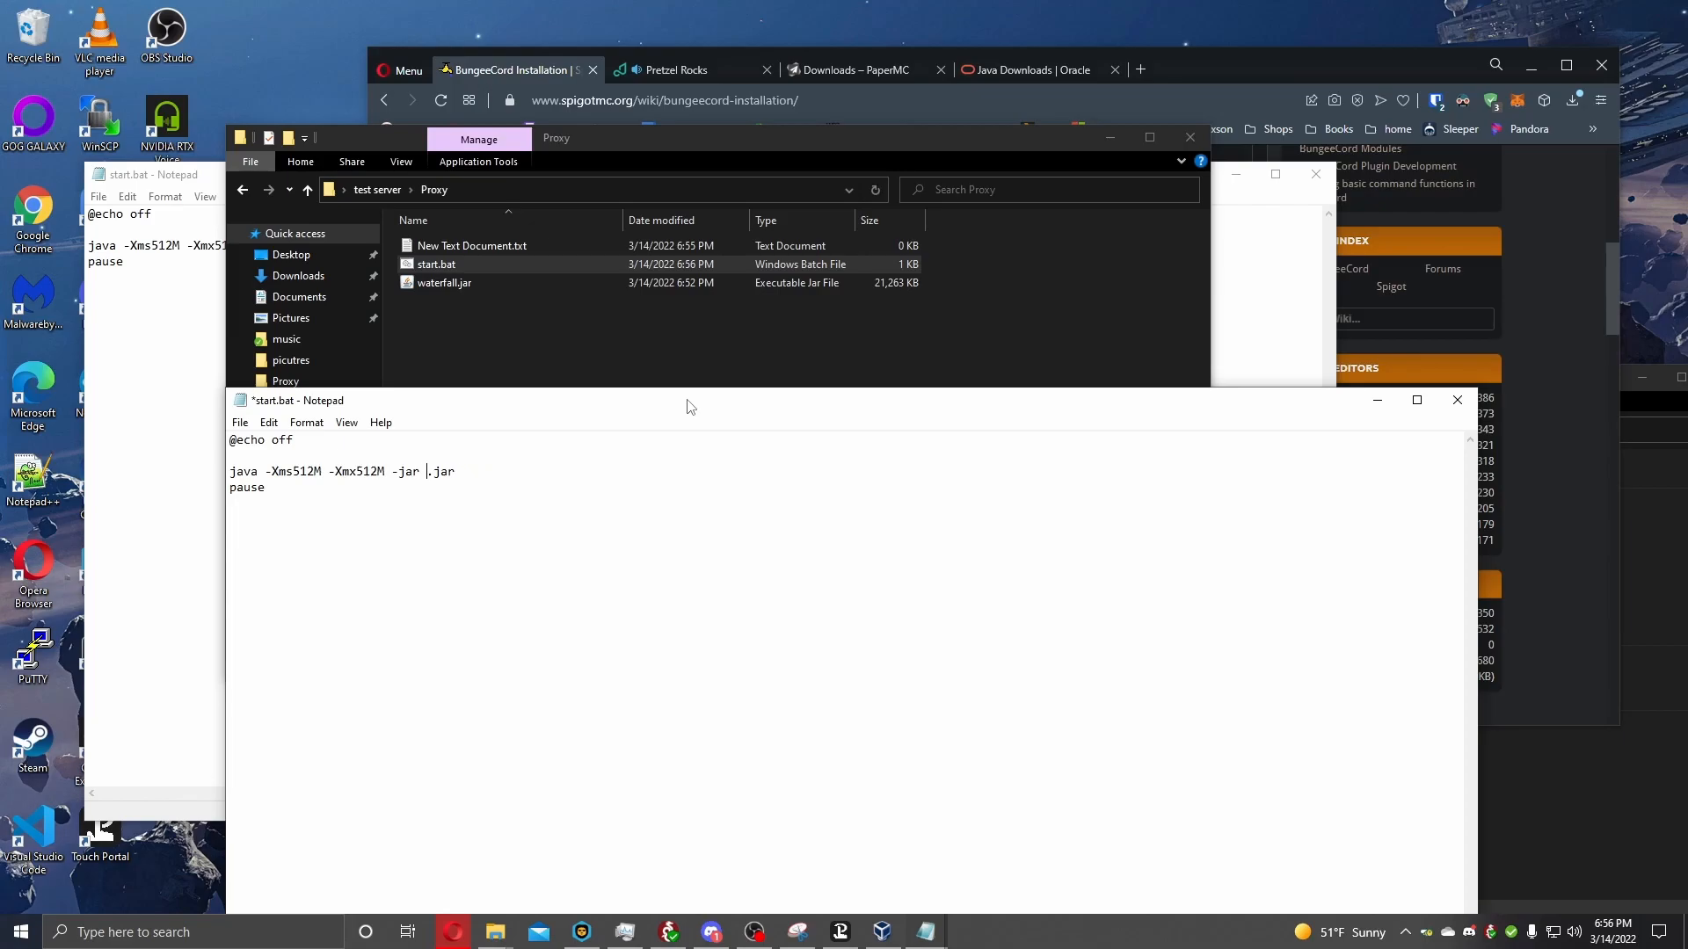
type("waterfall")
left_click(1457, 400)
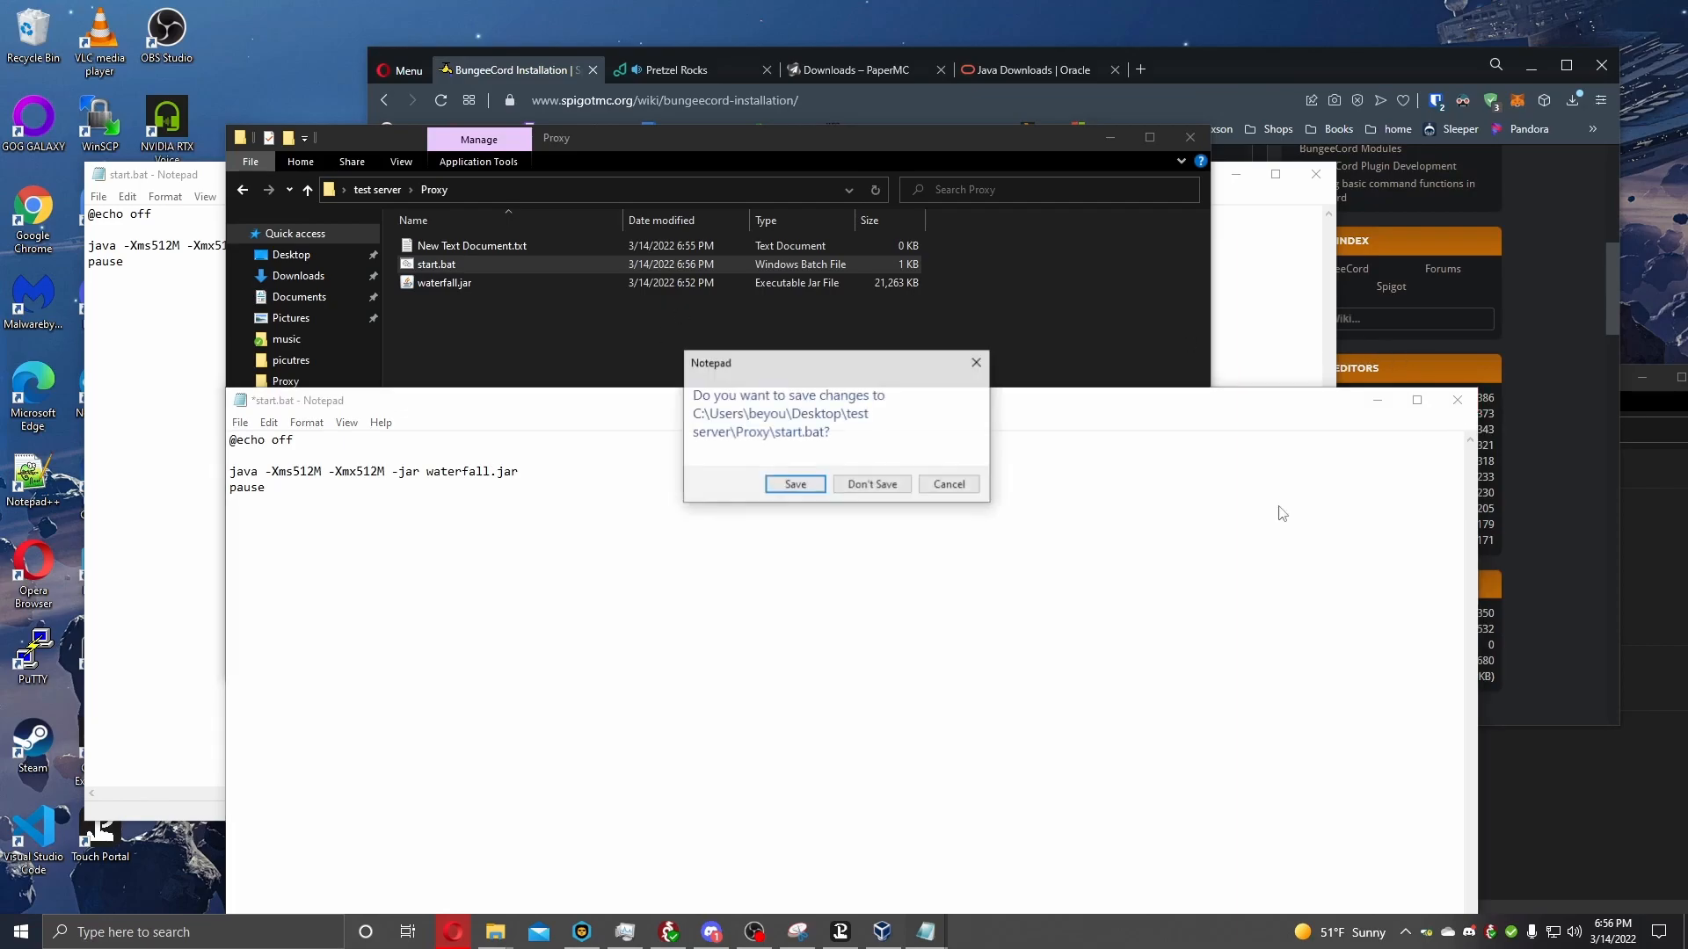
left_click(794, 485)
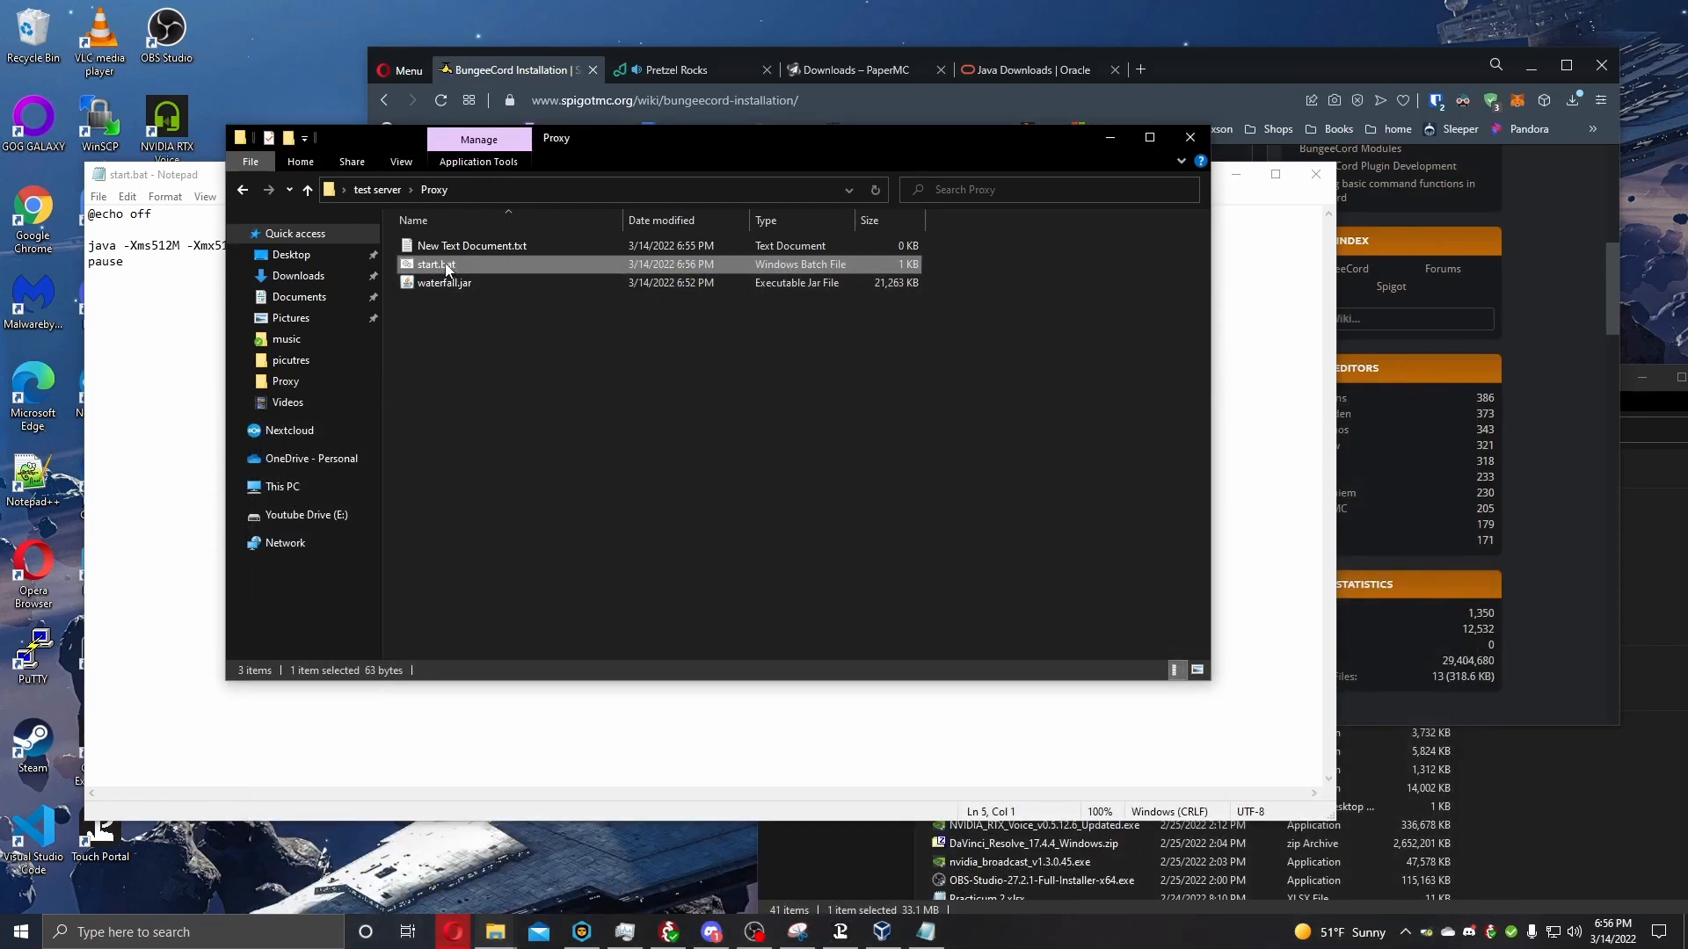
Run start.bat and allow Java through the firewall on both private and public networks.
double_click(451, 266)
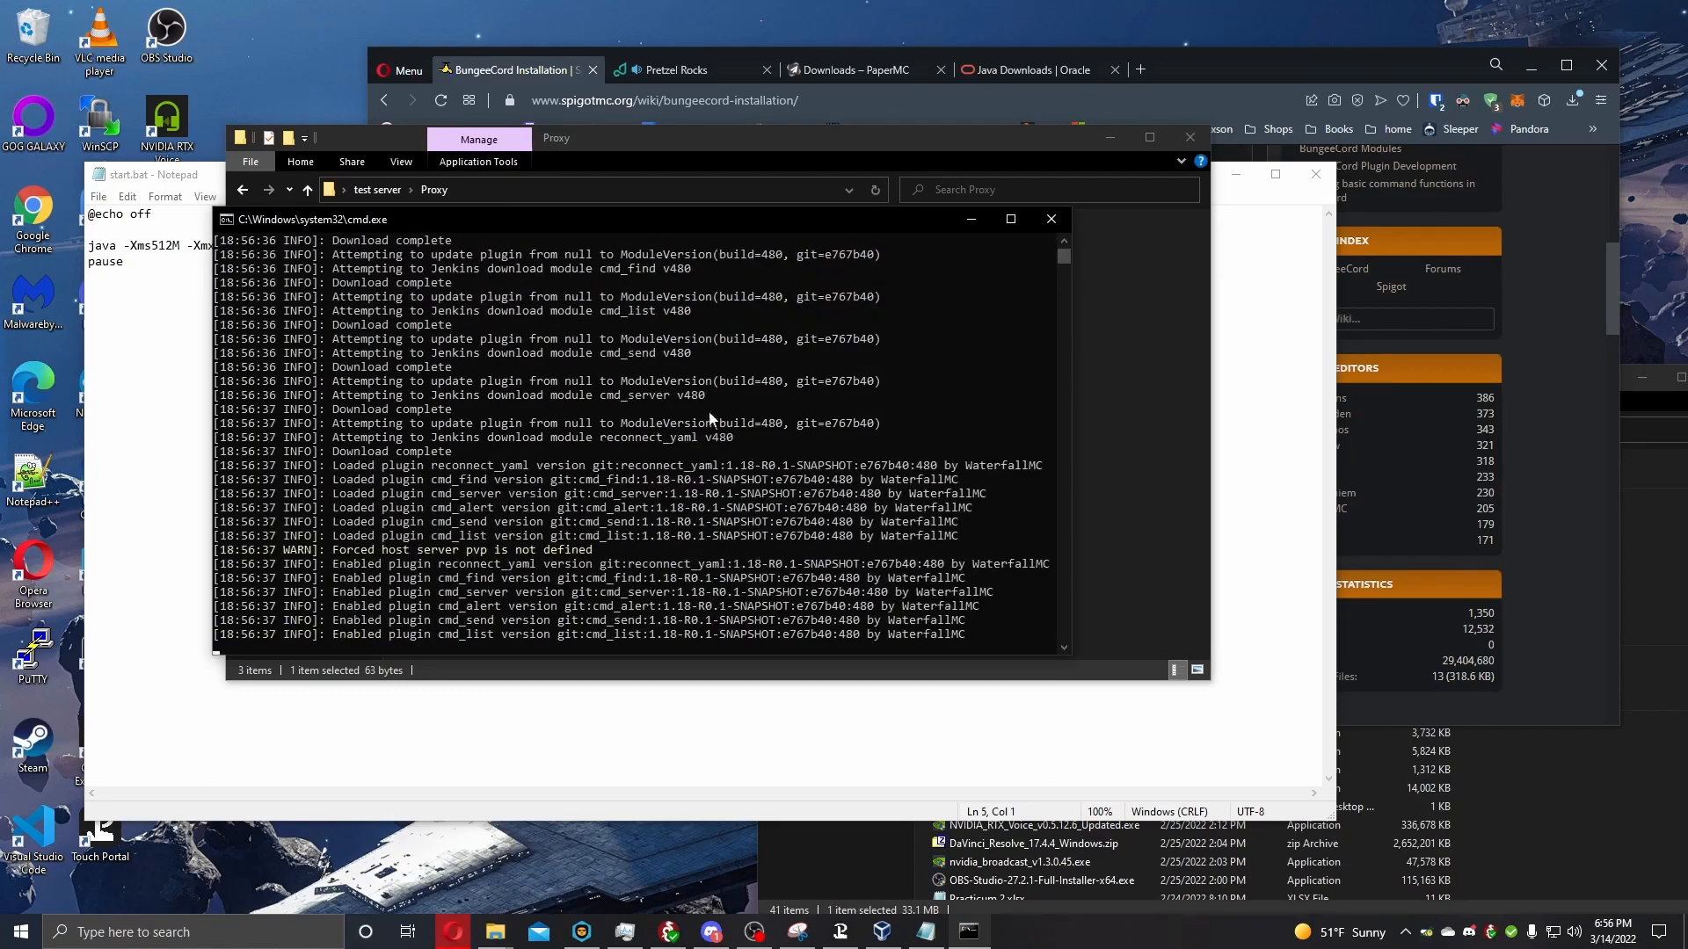
left_click(666, 513)
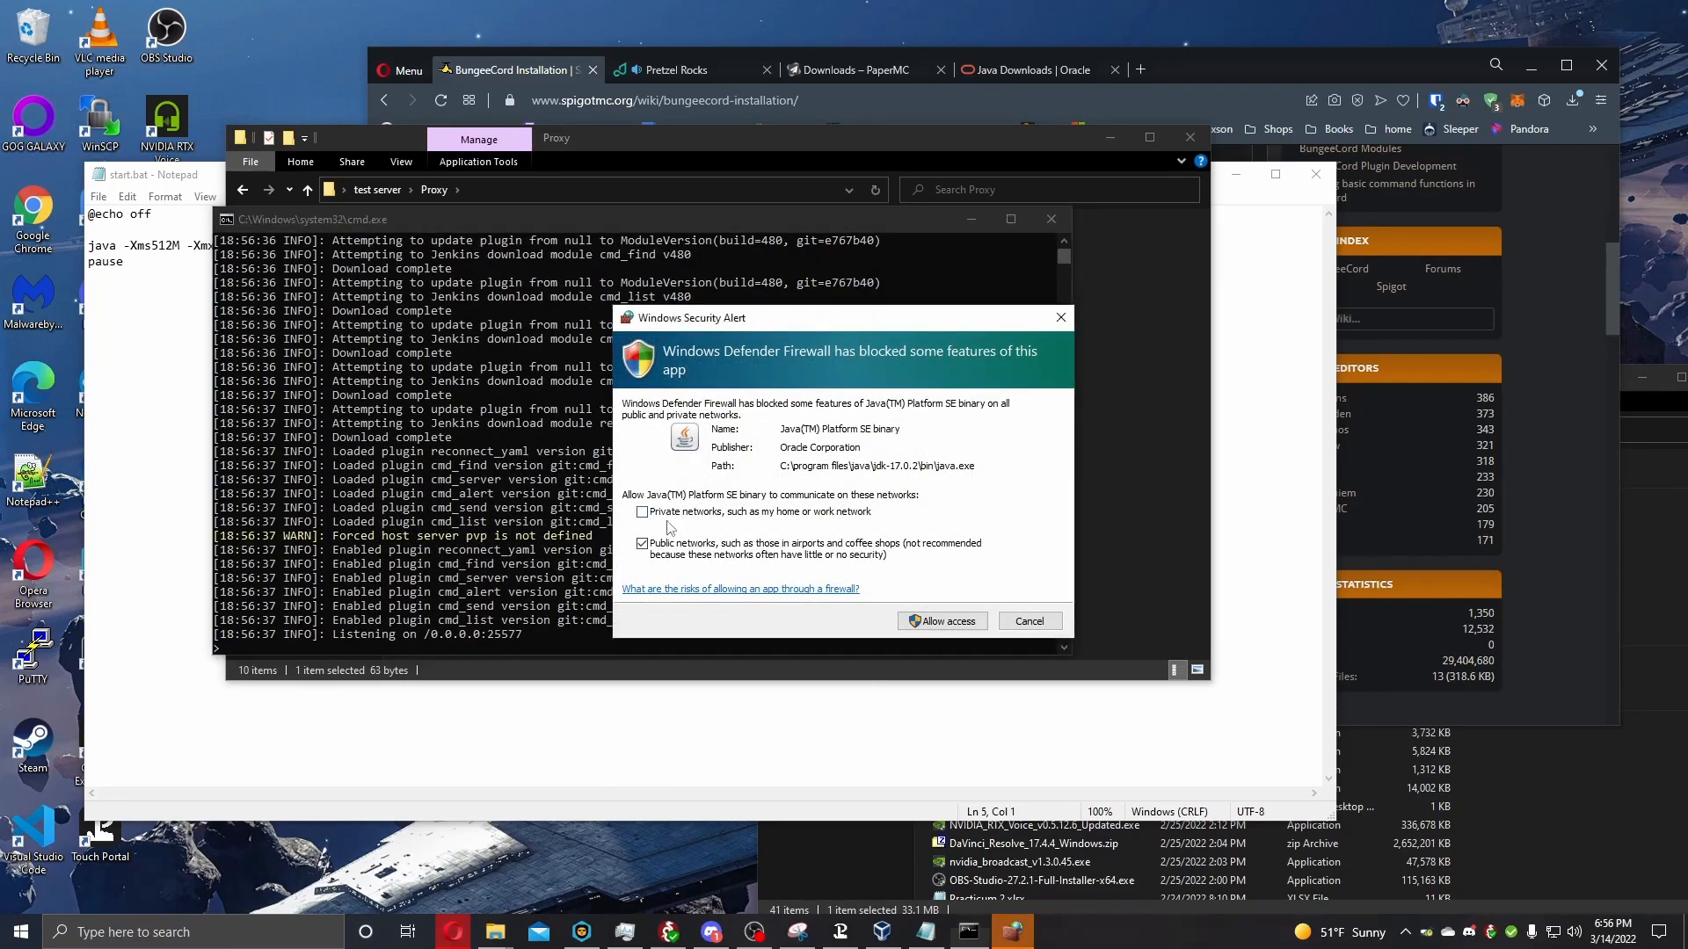
left_click(923, 621)
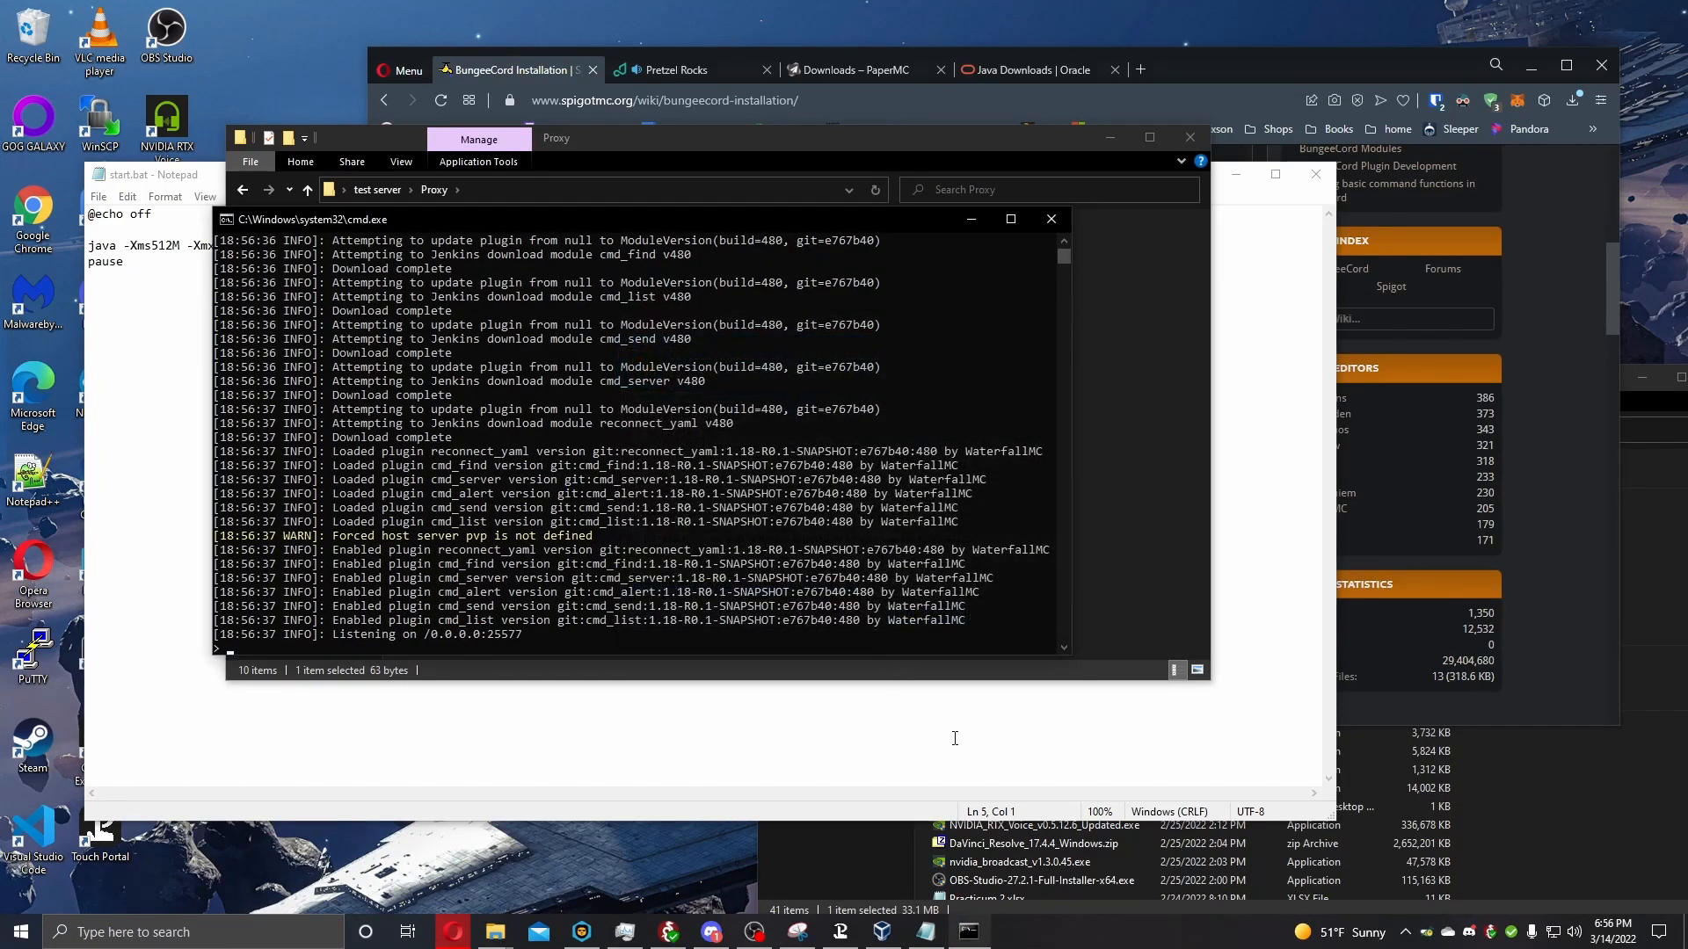
Close the leftover Notepad window with the old script and the proxy's console window.
left_click(954, 735)
left_click(1316, 174)
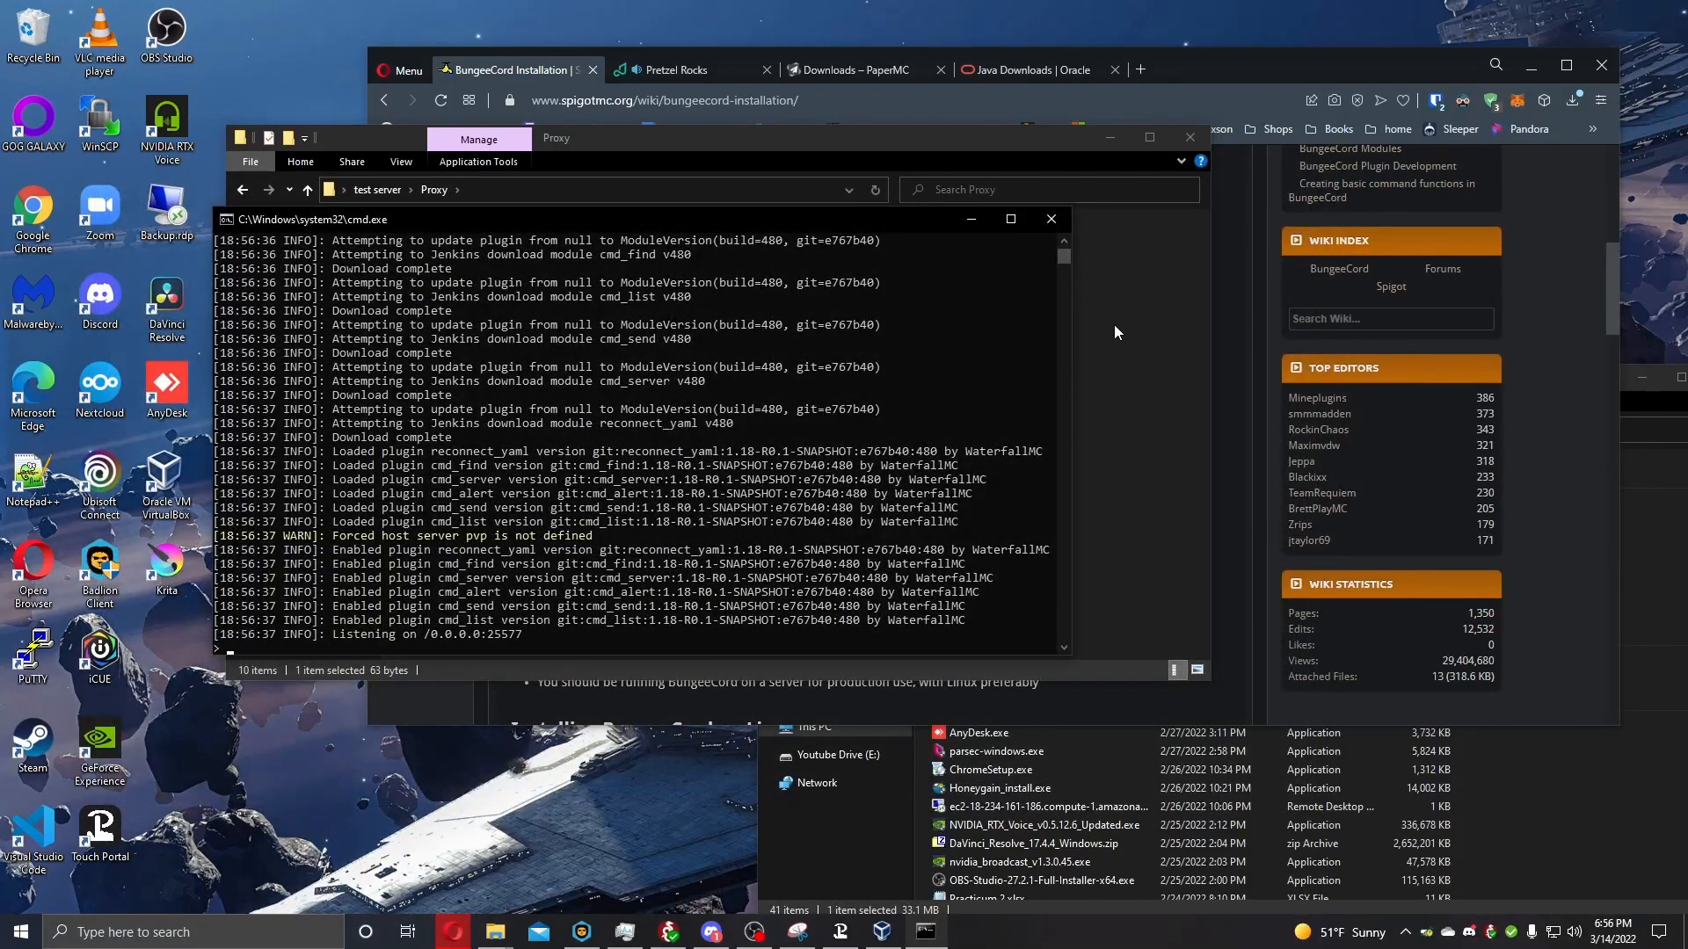
left_click(1061, 219)
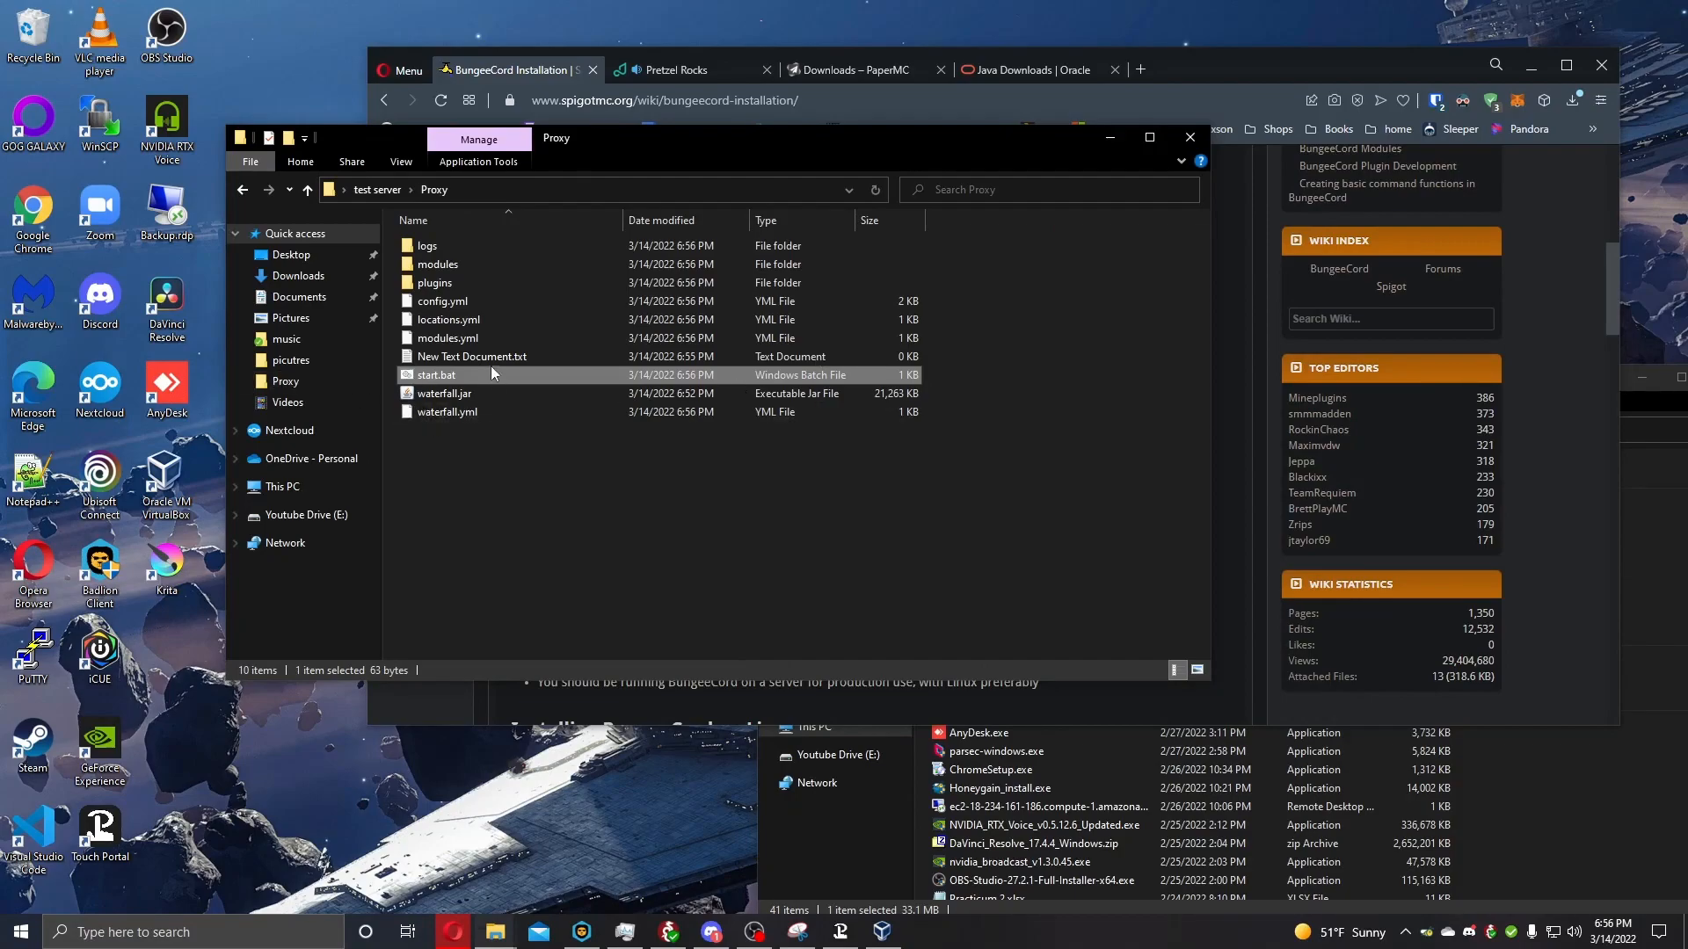
Open the Proxy folder's config.yml in Notepad++ and maximize the editor window.
left_click(456, 303)
right_click(456, 303)
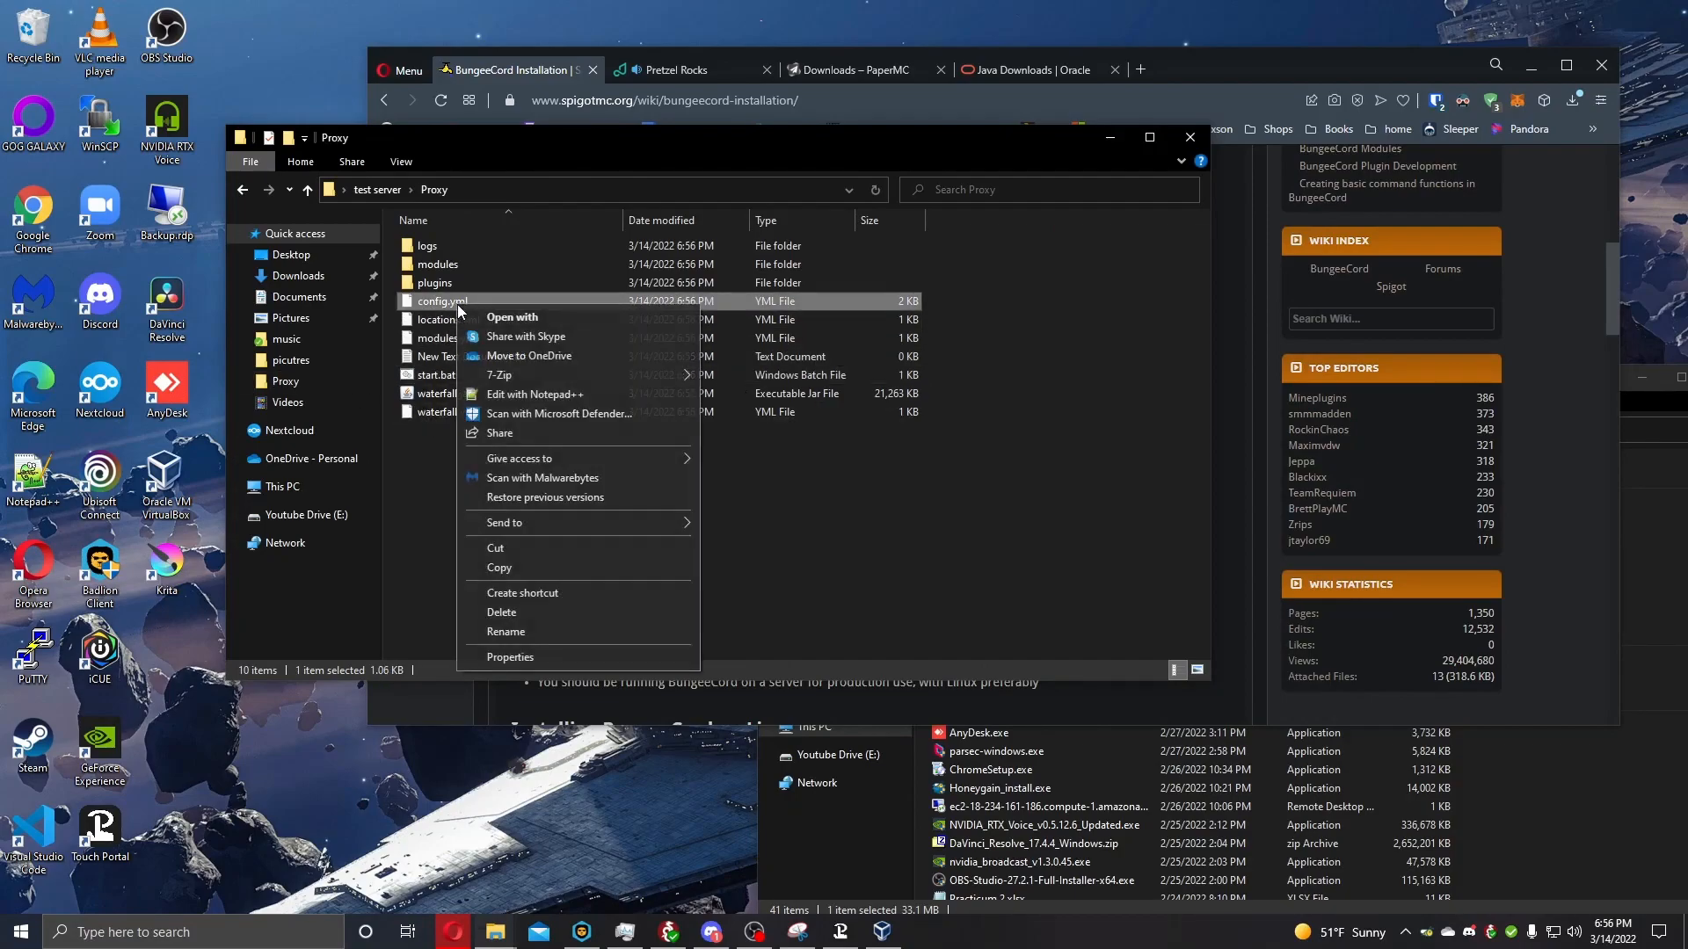
left_click(506, 378)
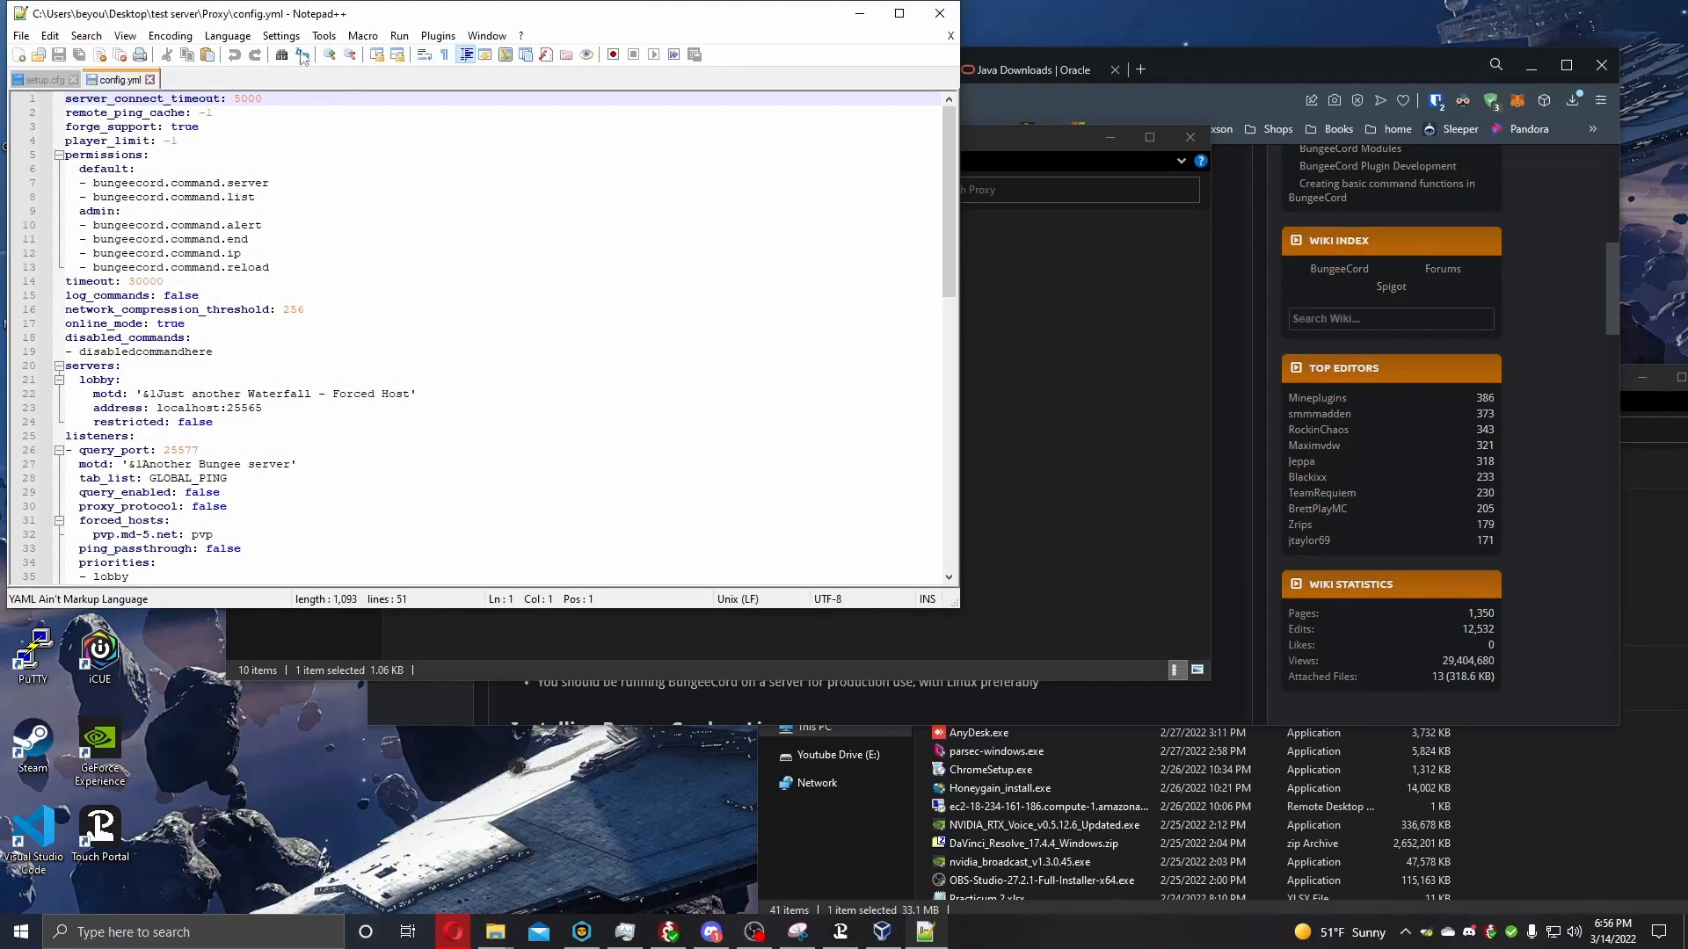
left_click_drag(317, 15, 524, 16)
double_click(525, 16)
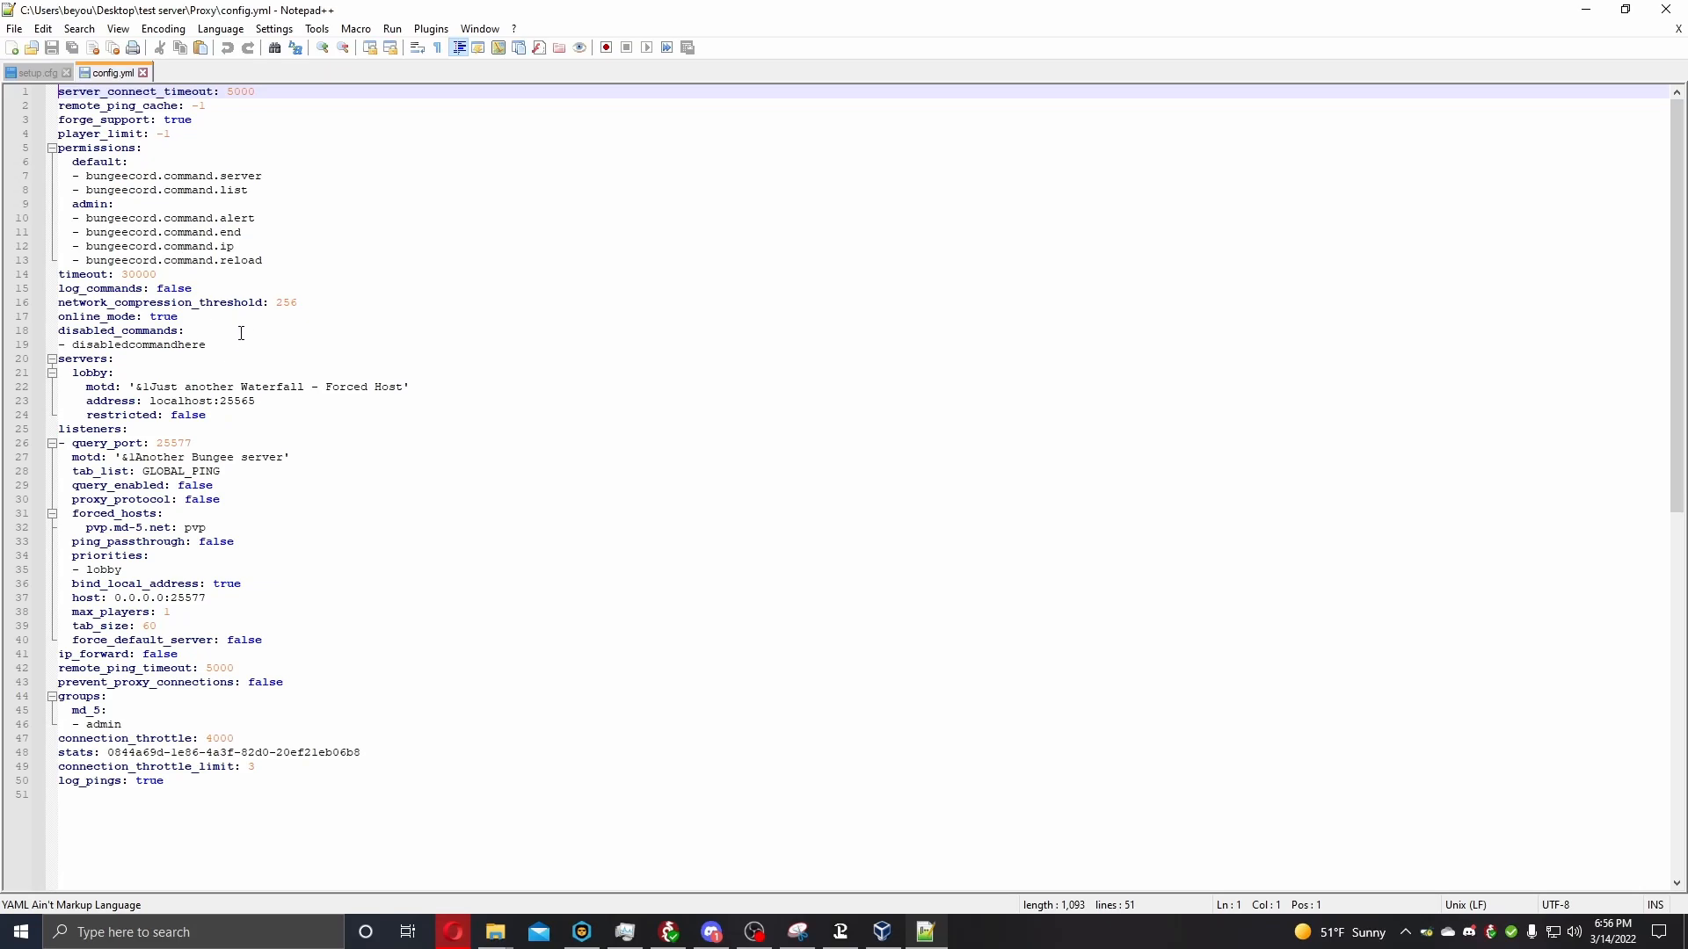
Set the lobby server's address to localhost:25566 in config.yml.
left_click(214, 401)
left_click(339, 412)
left_click(271, 402)
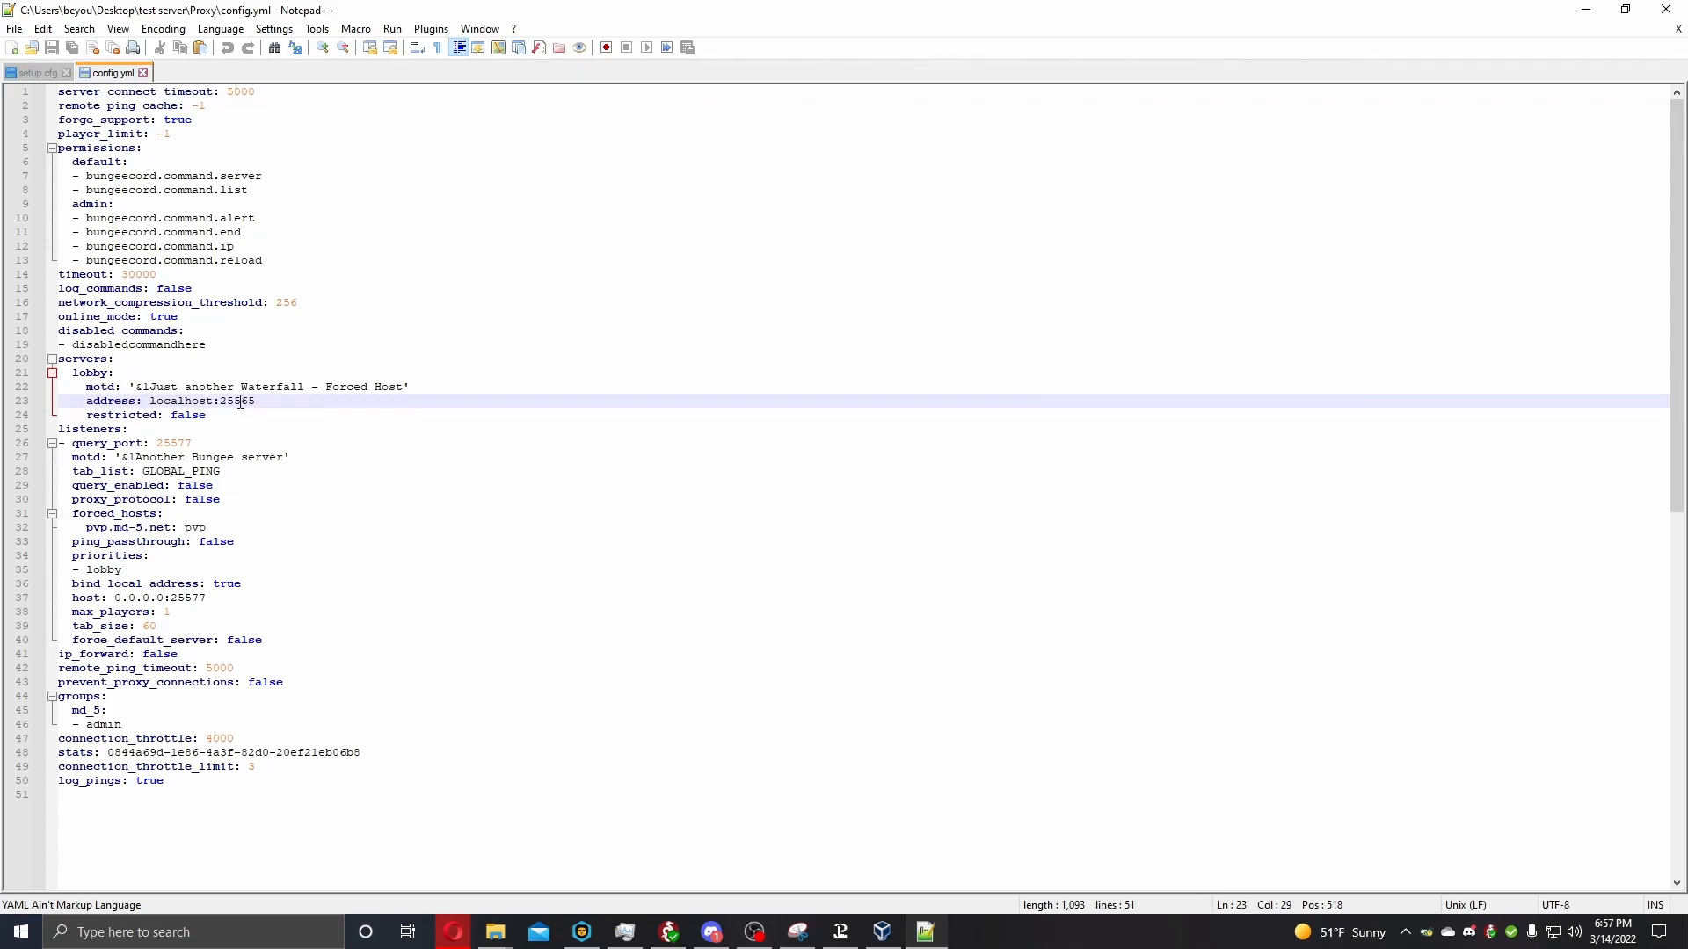
key("BackSpace")
type("6")
left_click(403, 475)
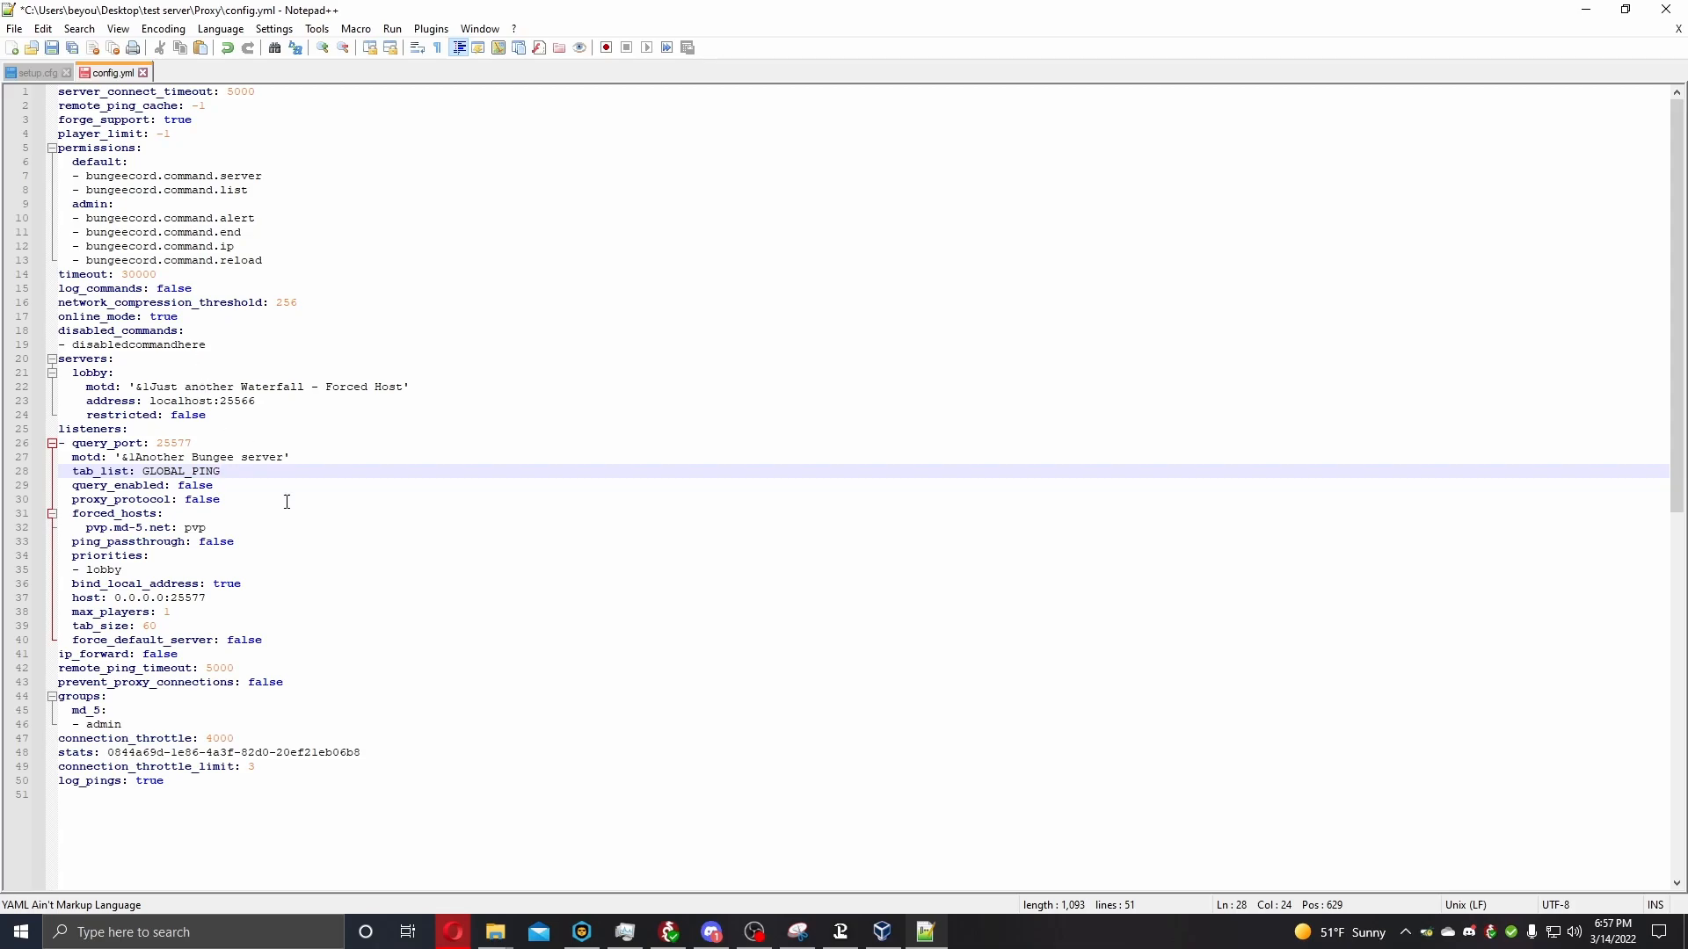
Set the listener's host to 0.0.0.0:25565.
left_click_drag(209, 599, 113, 598)
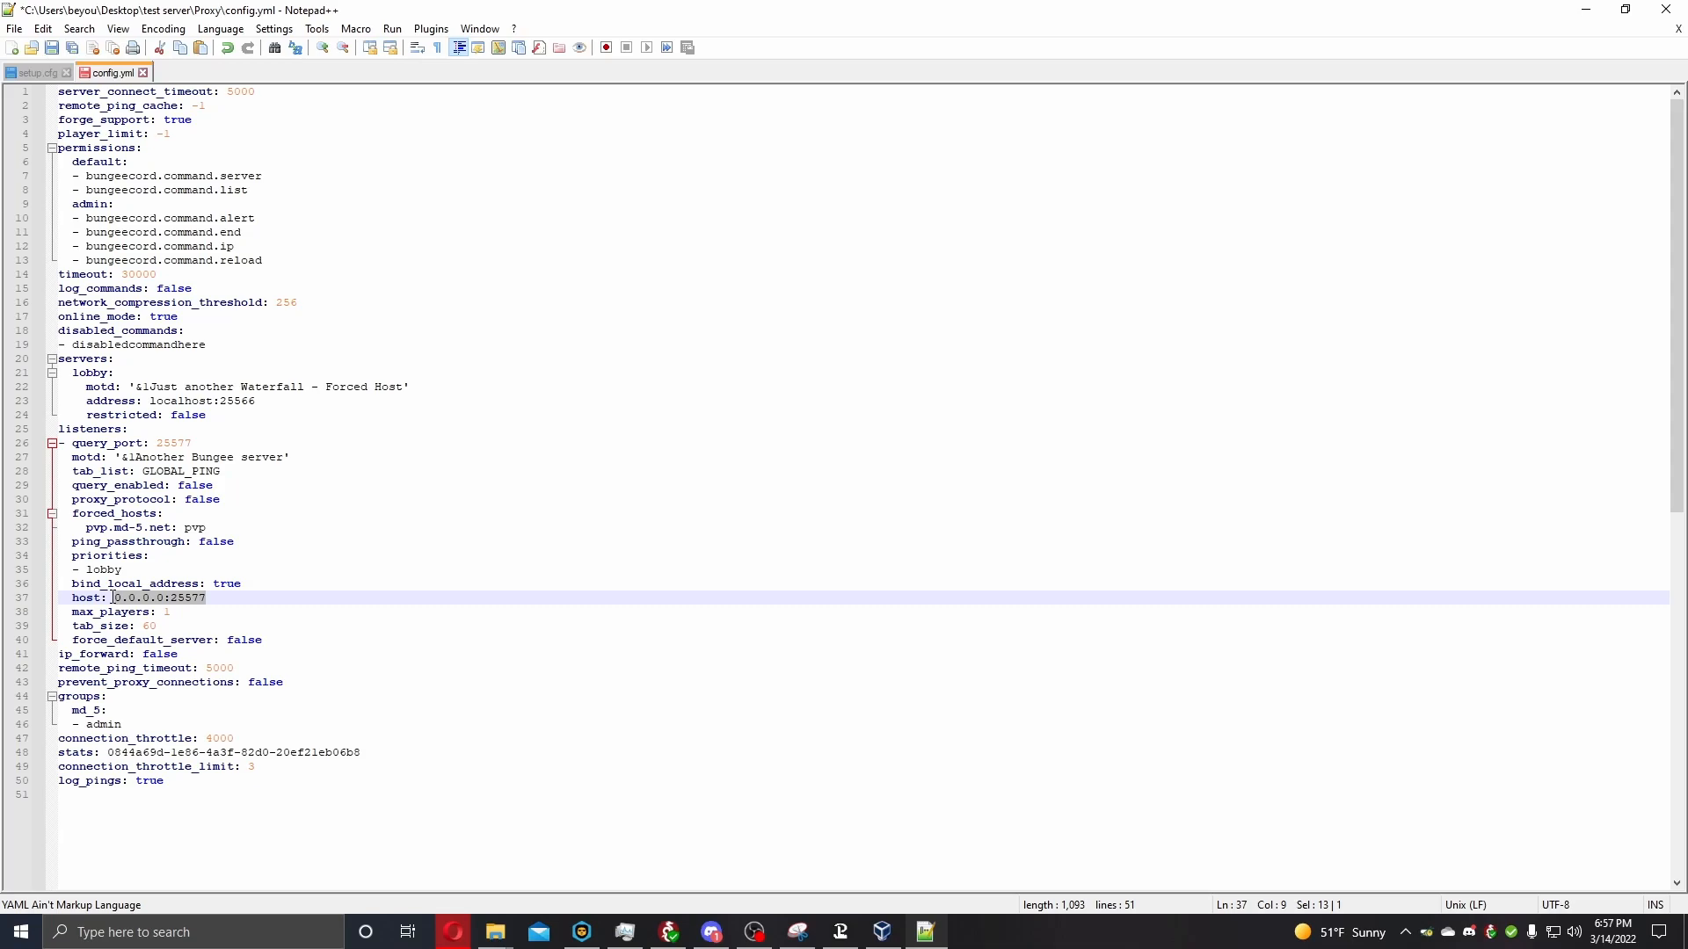
left_click(217, 603)
key("BackSpace")
key("BackSpace")
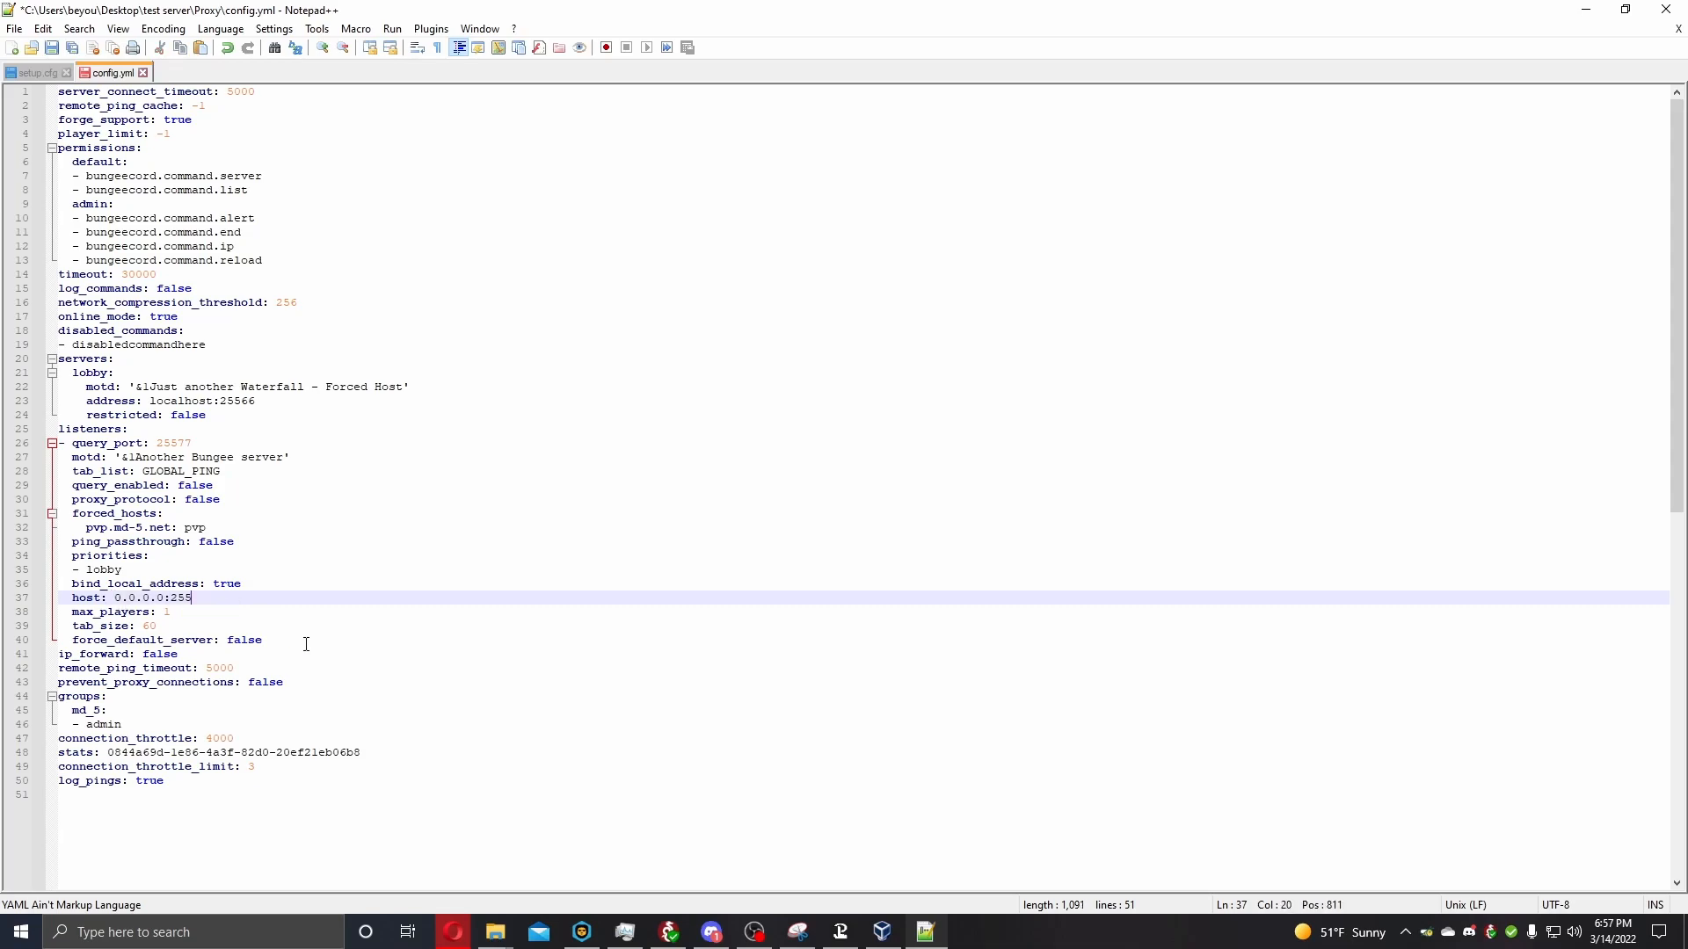
type("65")
Set the listener's query_port to 25565.
left_click(199, 443)
key("BackSpace")
type("65")
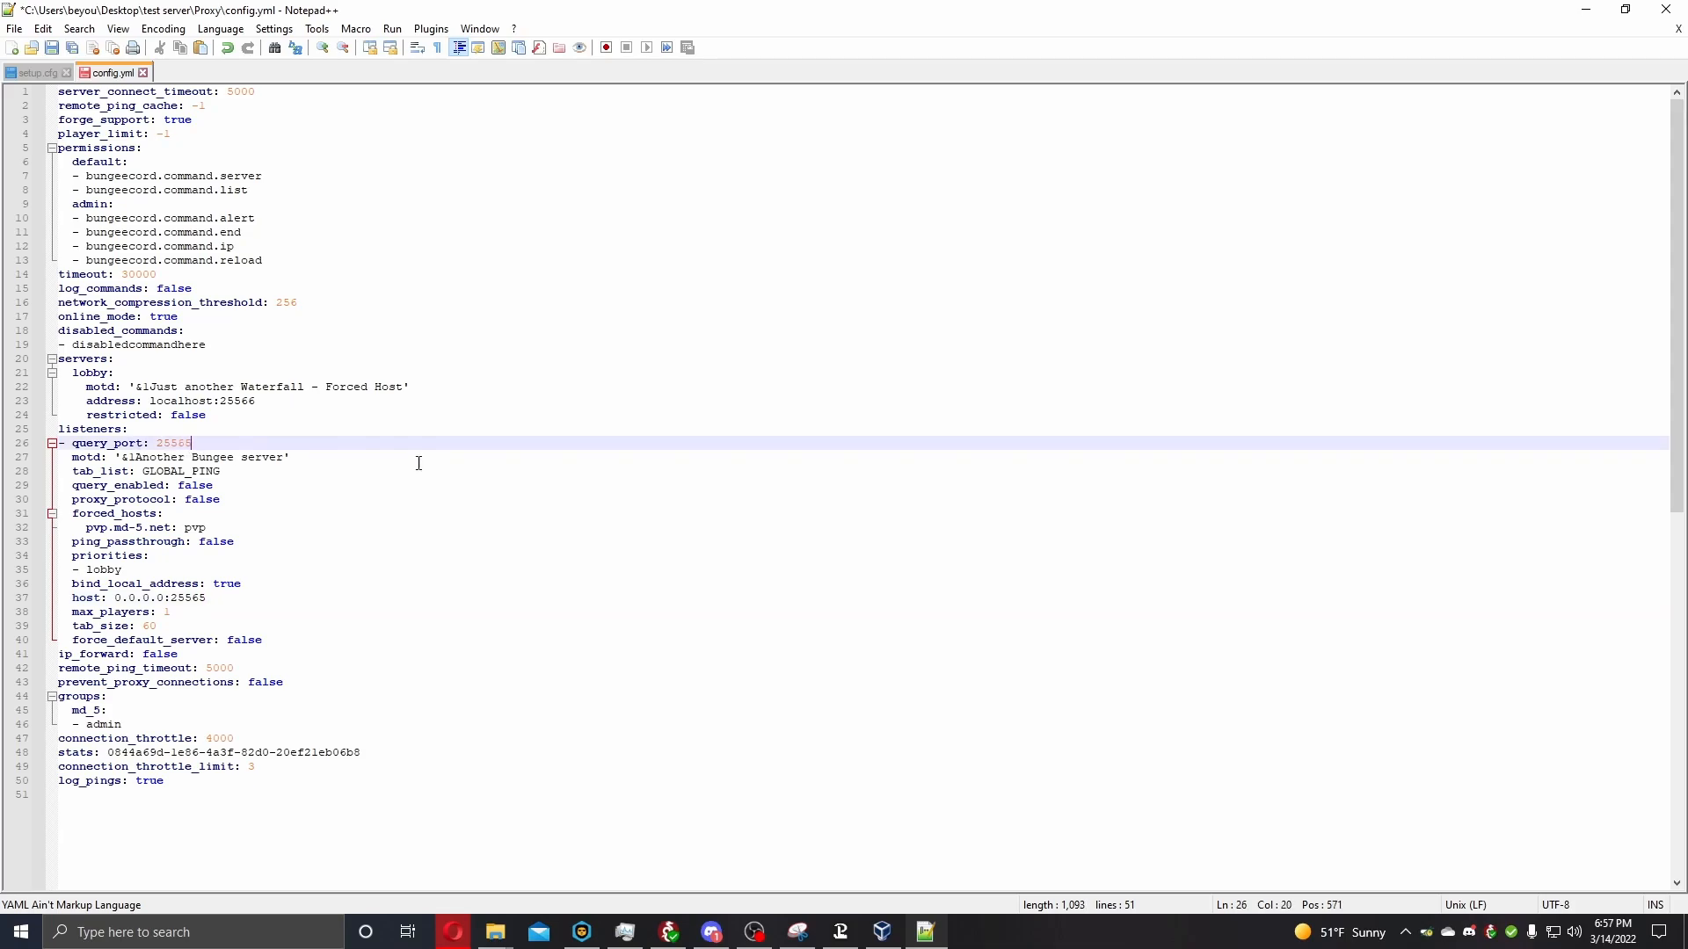
left_click(563, 501)
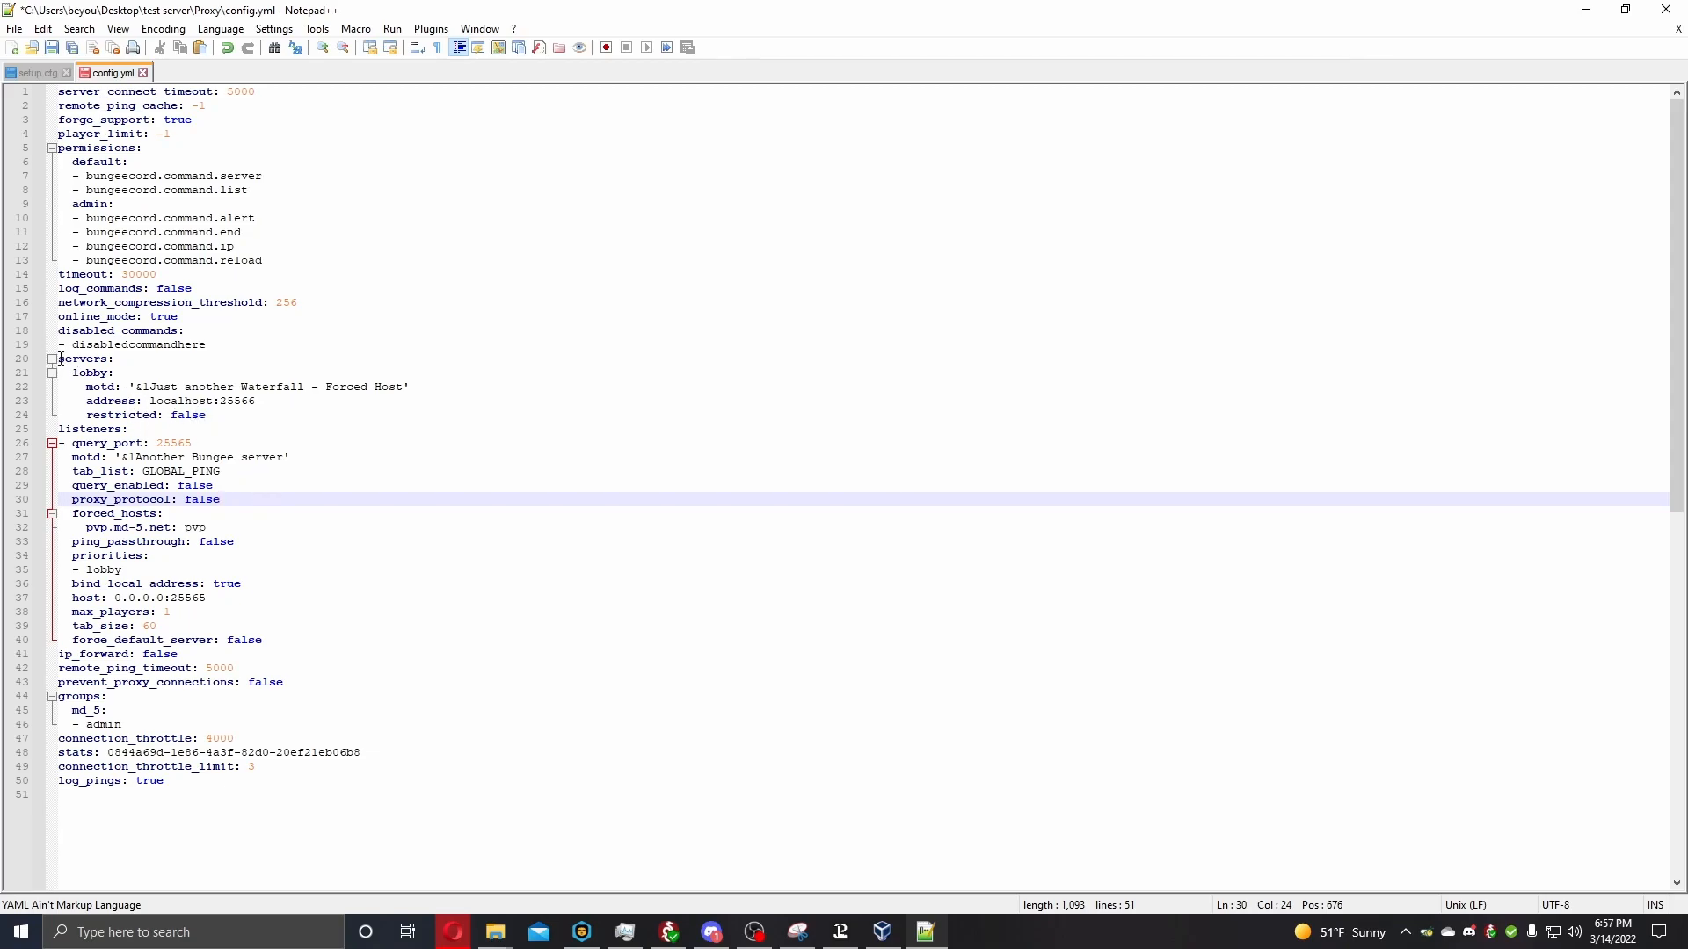
Duplicate the lobby entry under servers in config.yml directly below the original.
left_click_drag(73, 372, 245, 415)
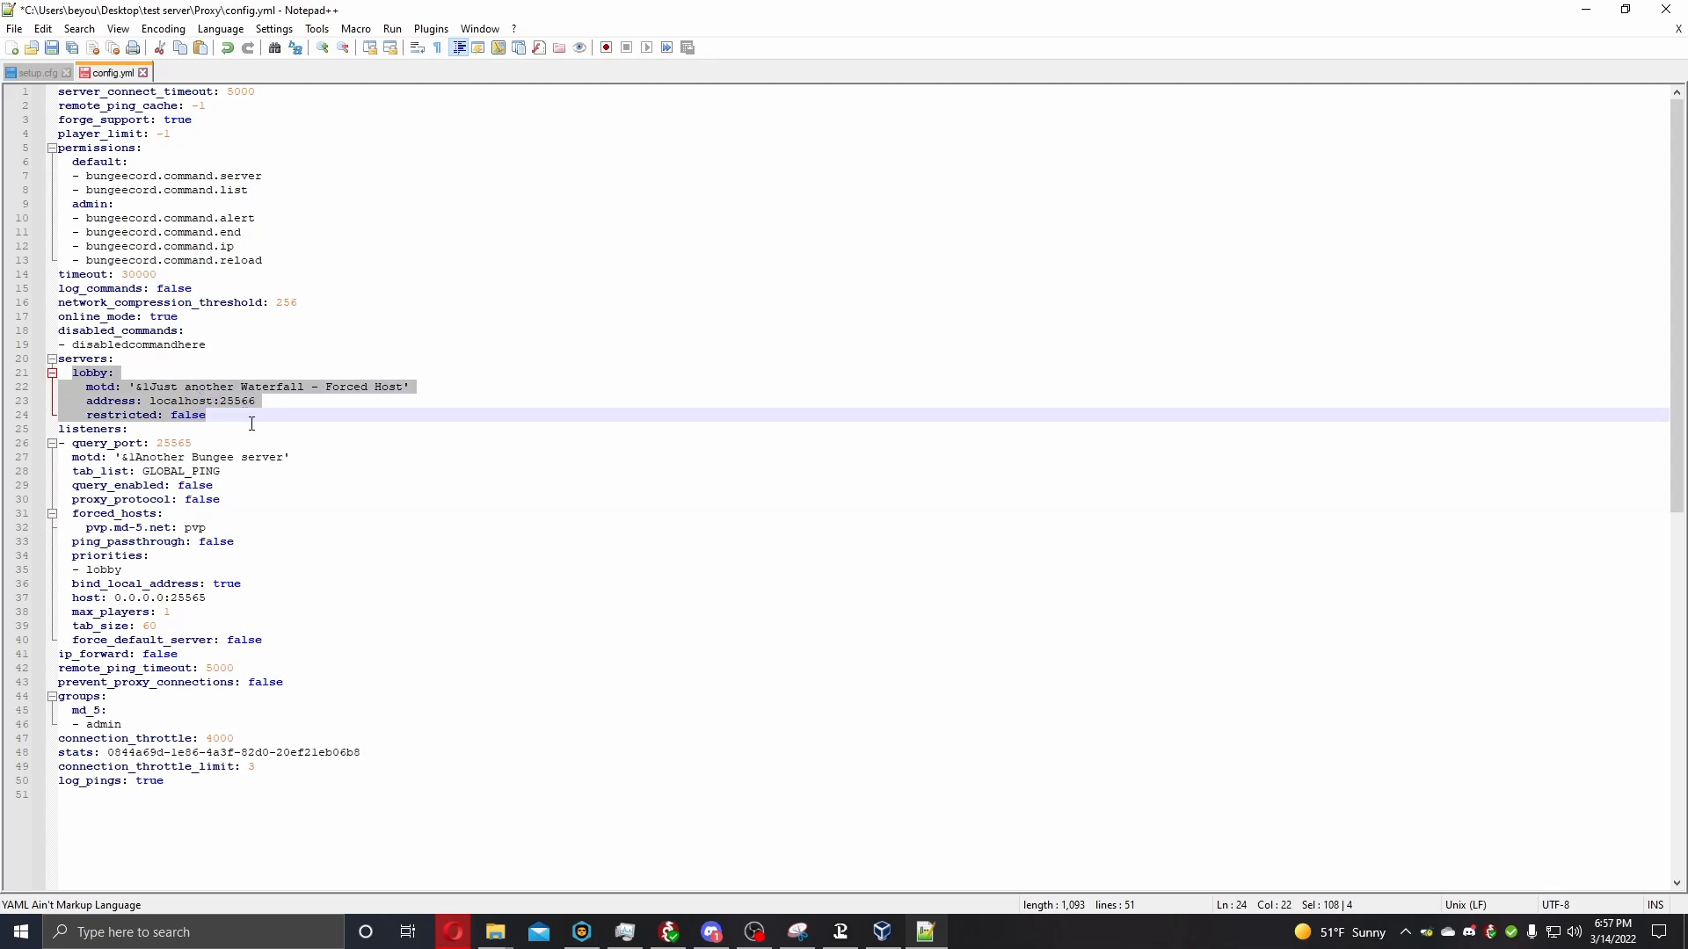
left_click(262, 420)
key("Return")
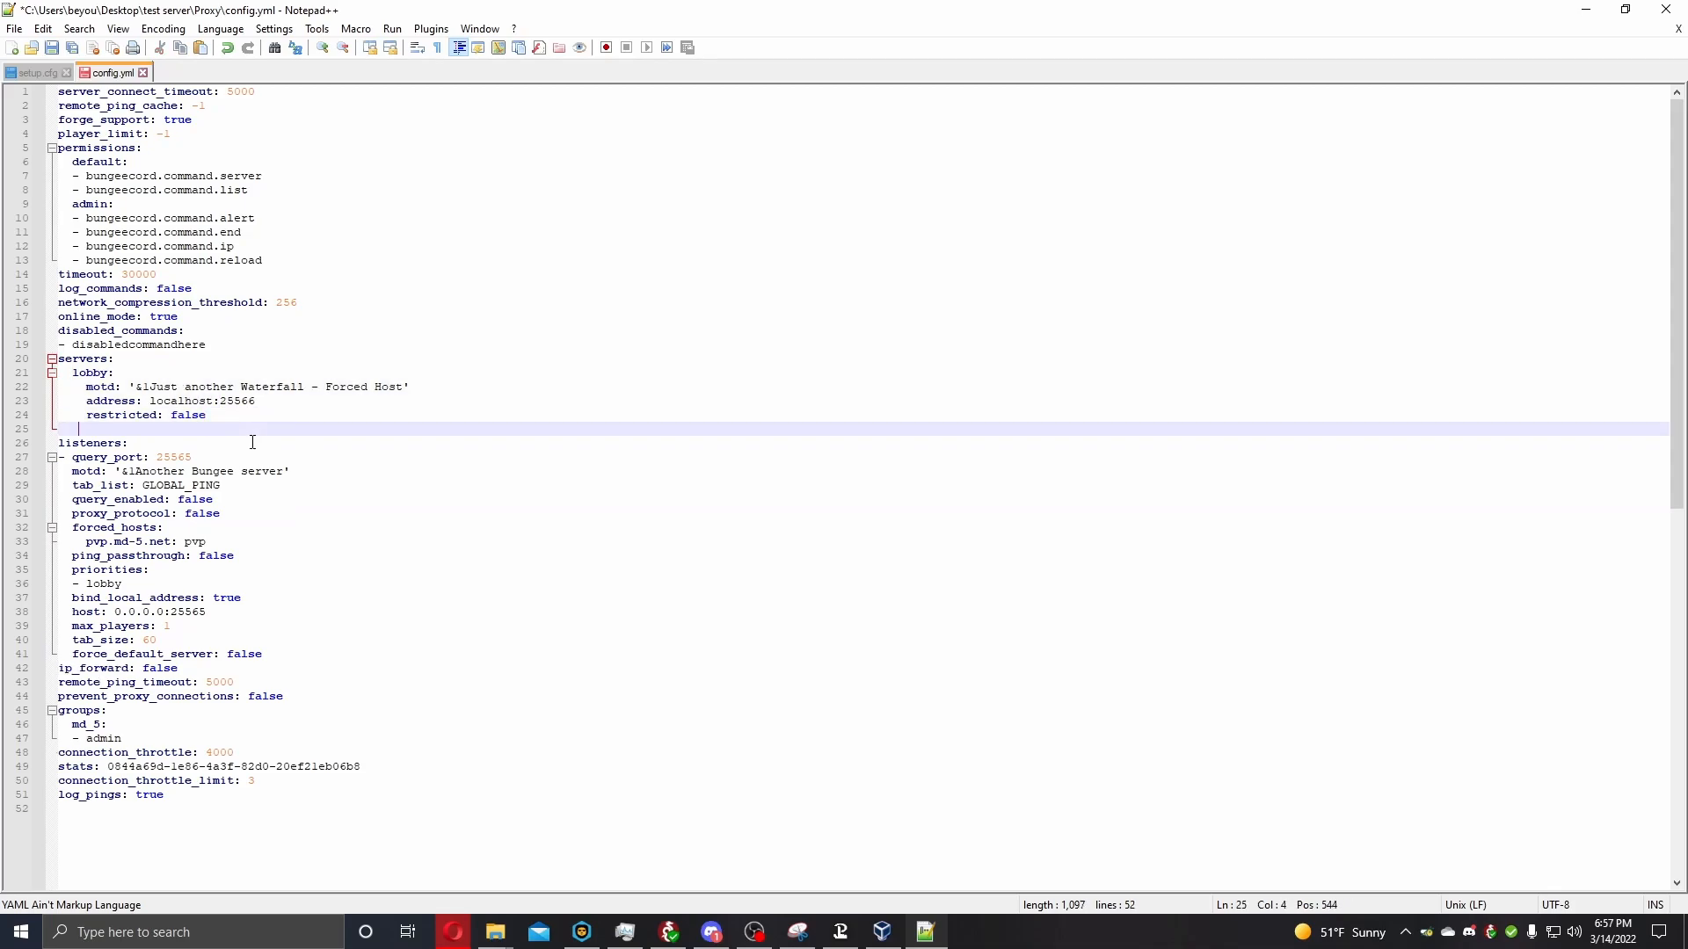
type("lobby:     motd: '&1Just another Waterfall - Forced Host'     address: localhost:25566     restricted: false")
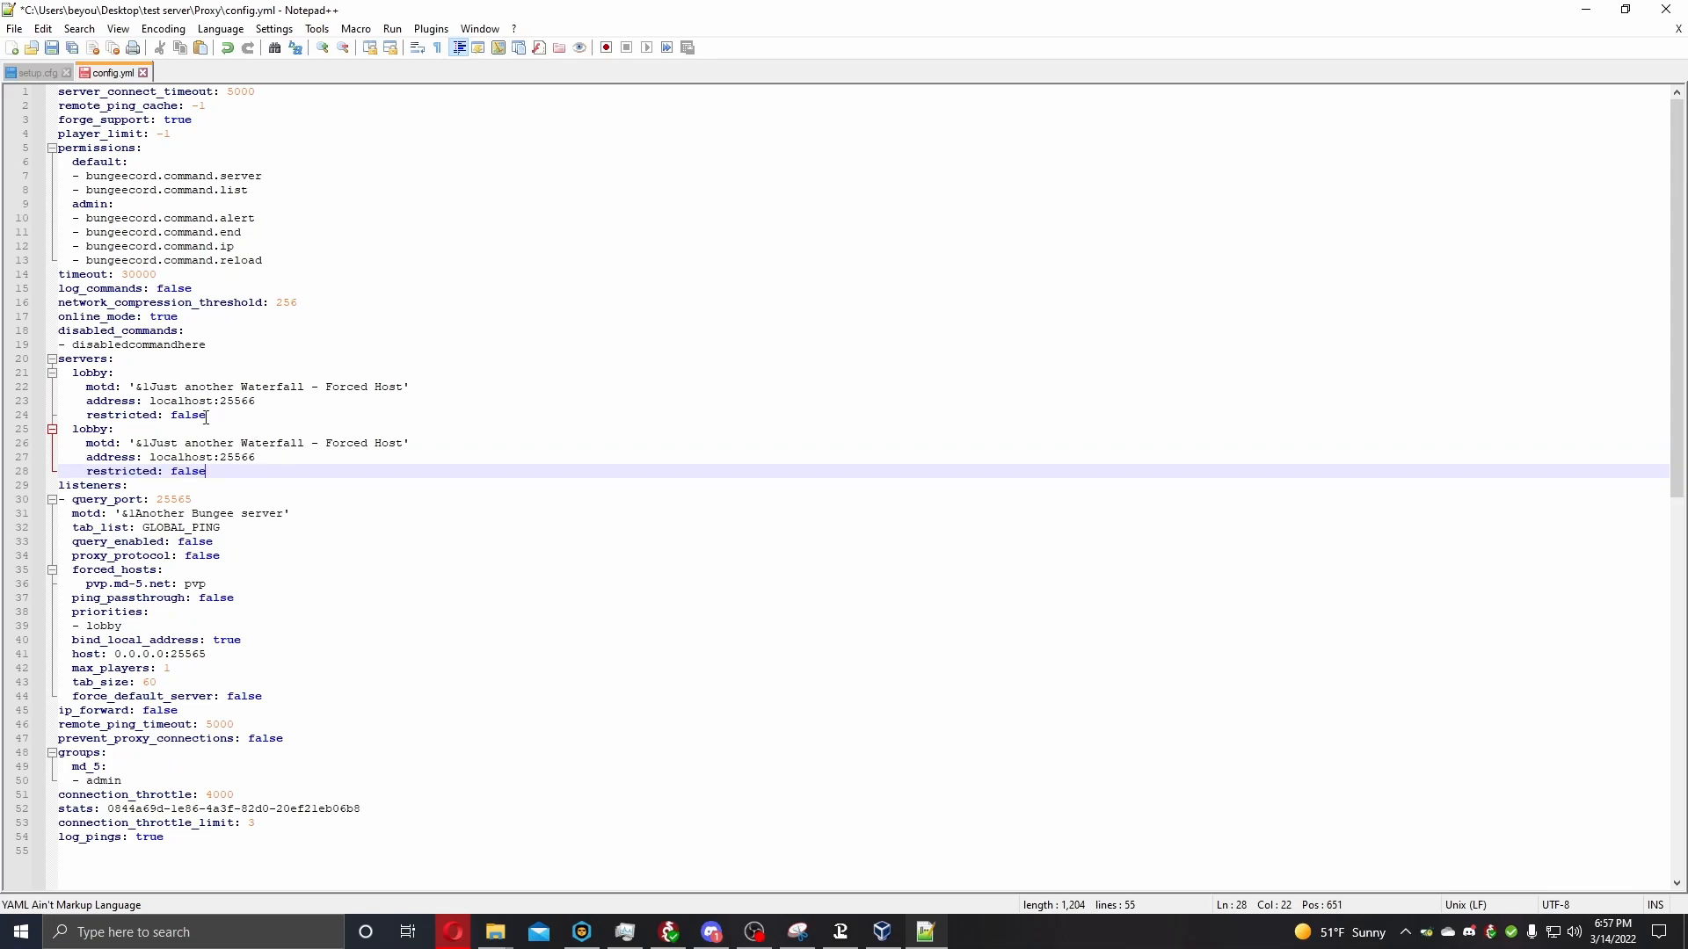
Rename the second lobby server entry to Test.
left_click(106, 429)
key("BackSpace")
key("BackSpace")
key("BackSpace")
key("BackSpace")
key("BackSpace")
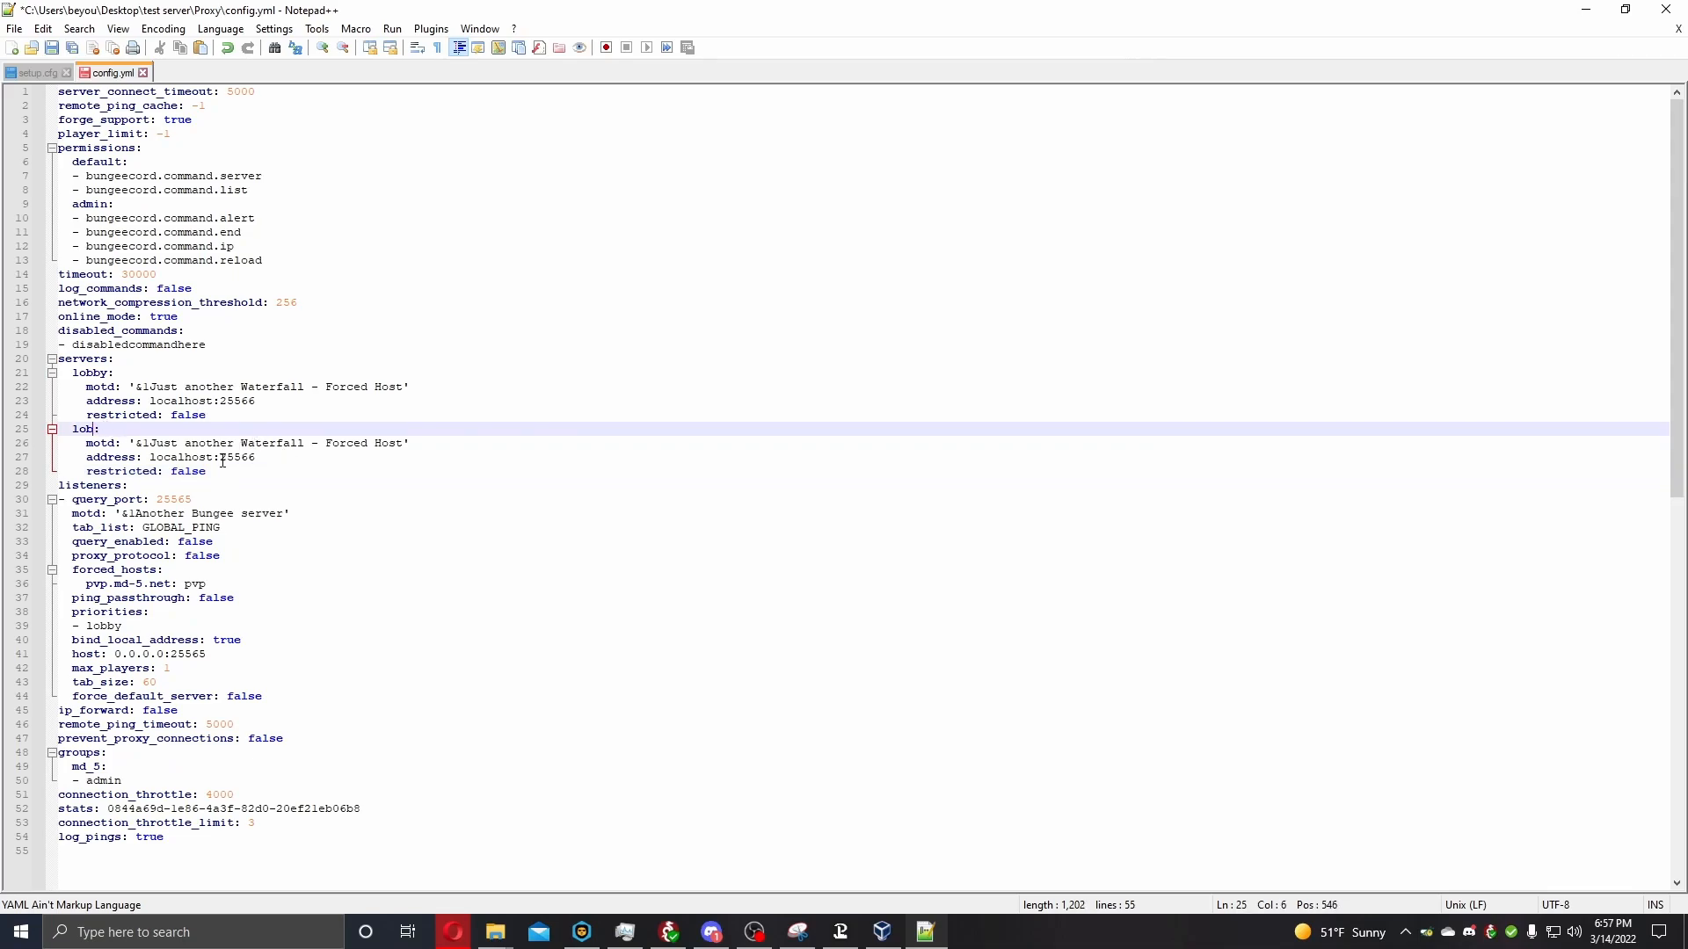
type("Tess")
Set the Test server's address to localhost:25567.
left_click(261, 458)
key("BackSpace")
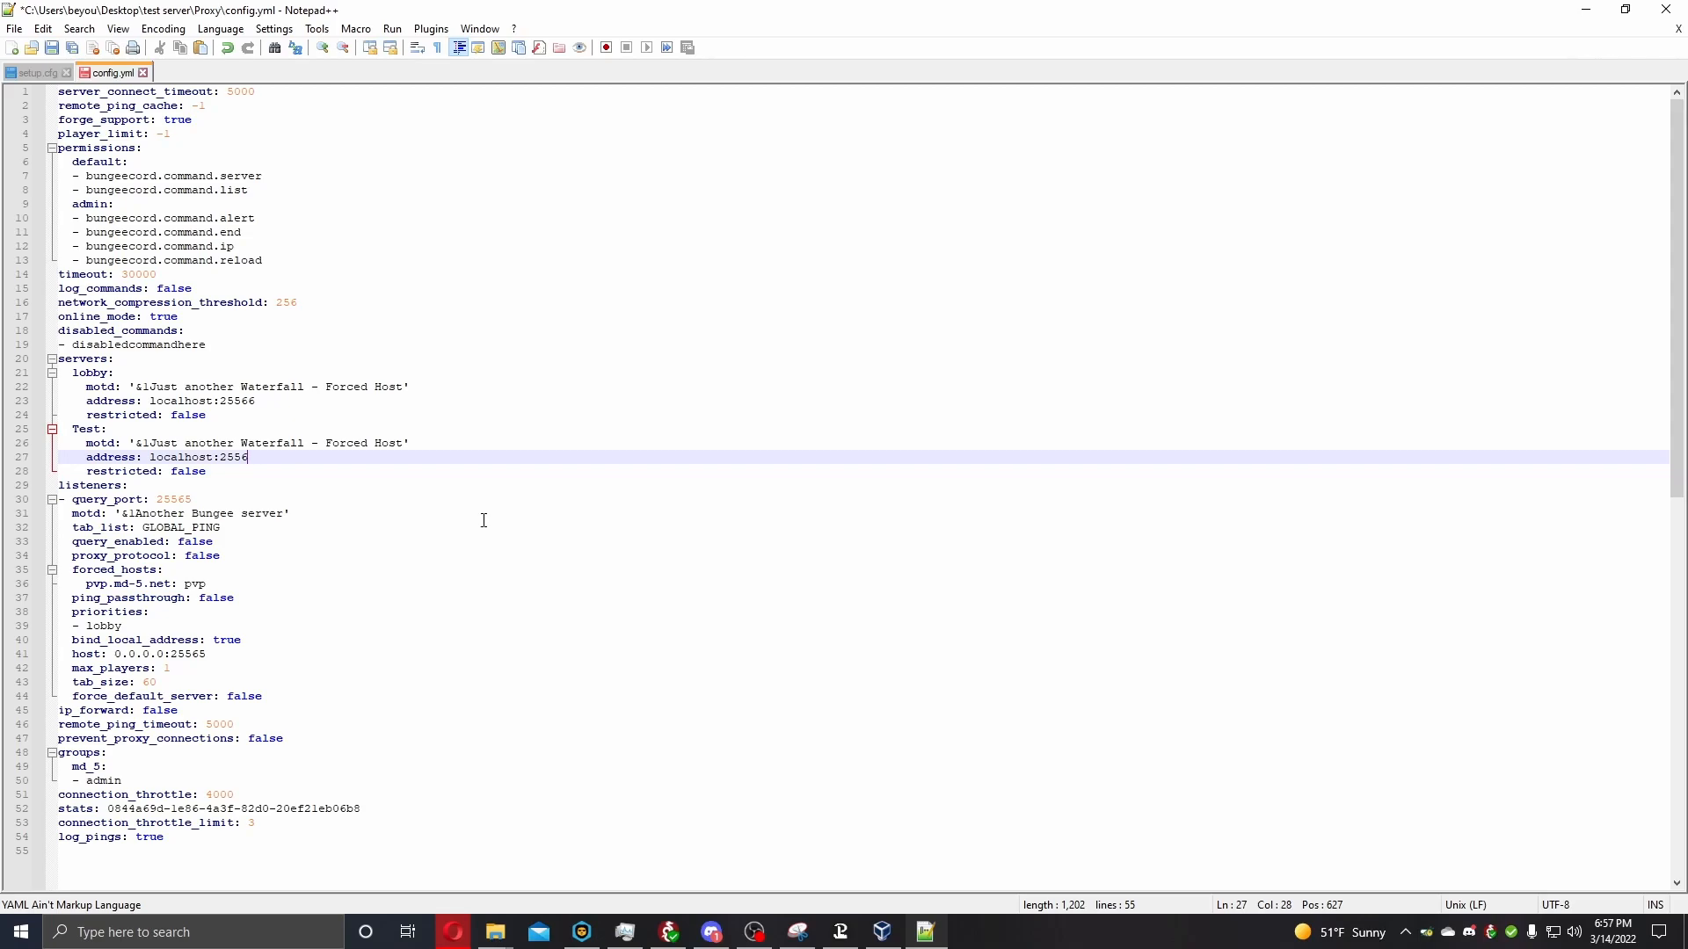
type("7")
left_click(661, 441)
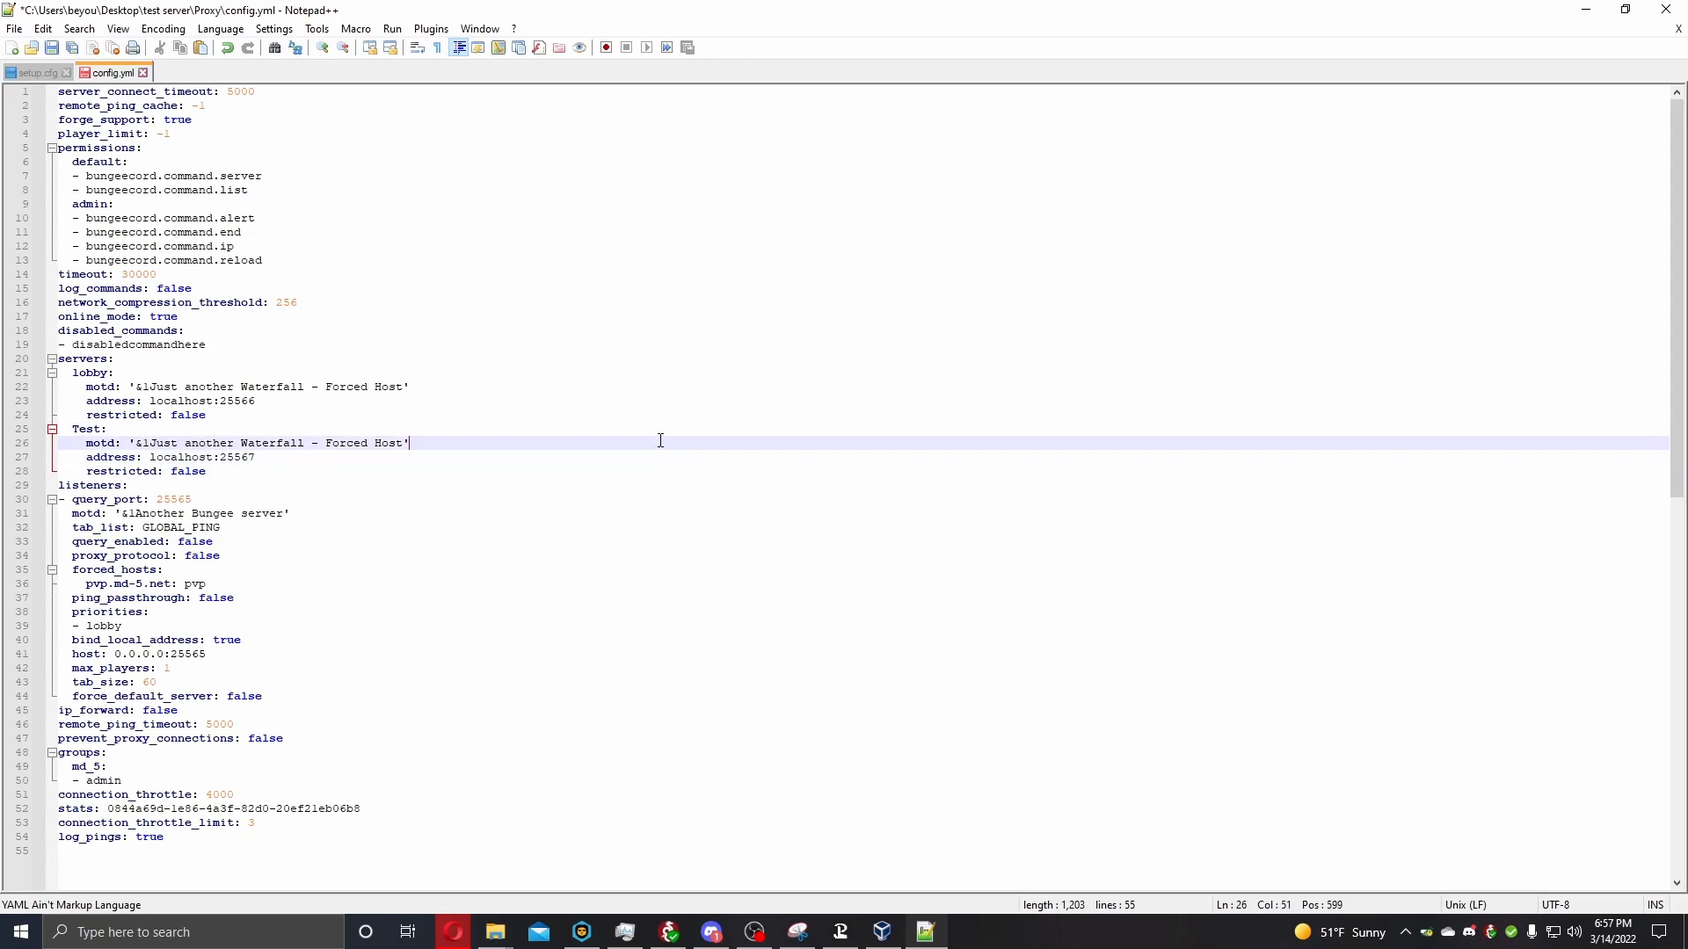
left_click(263, 402)
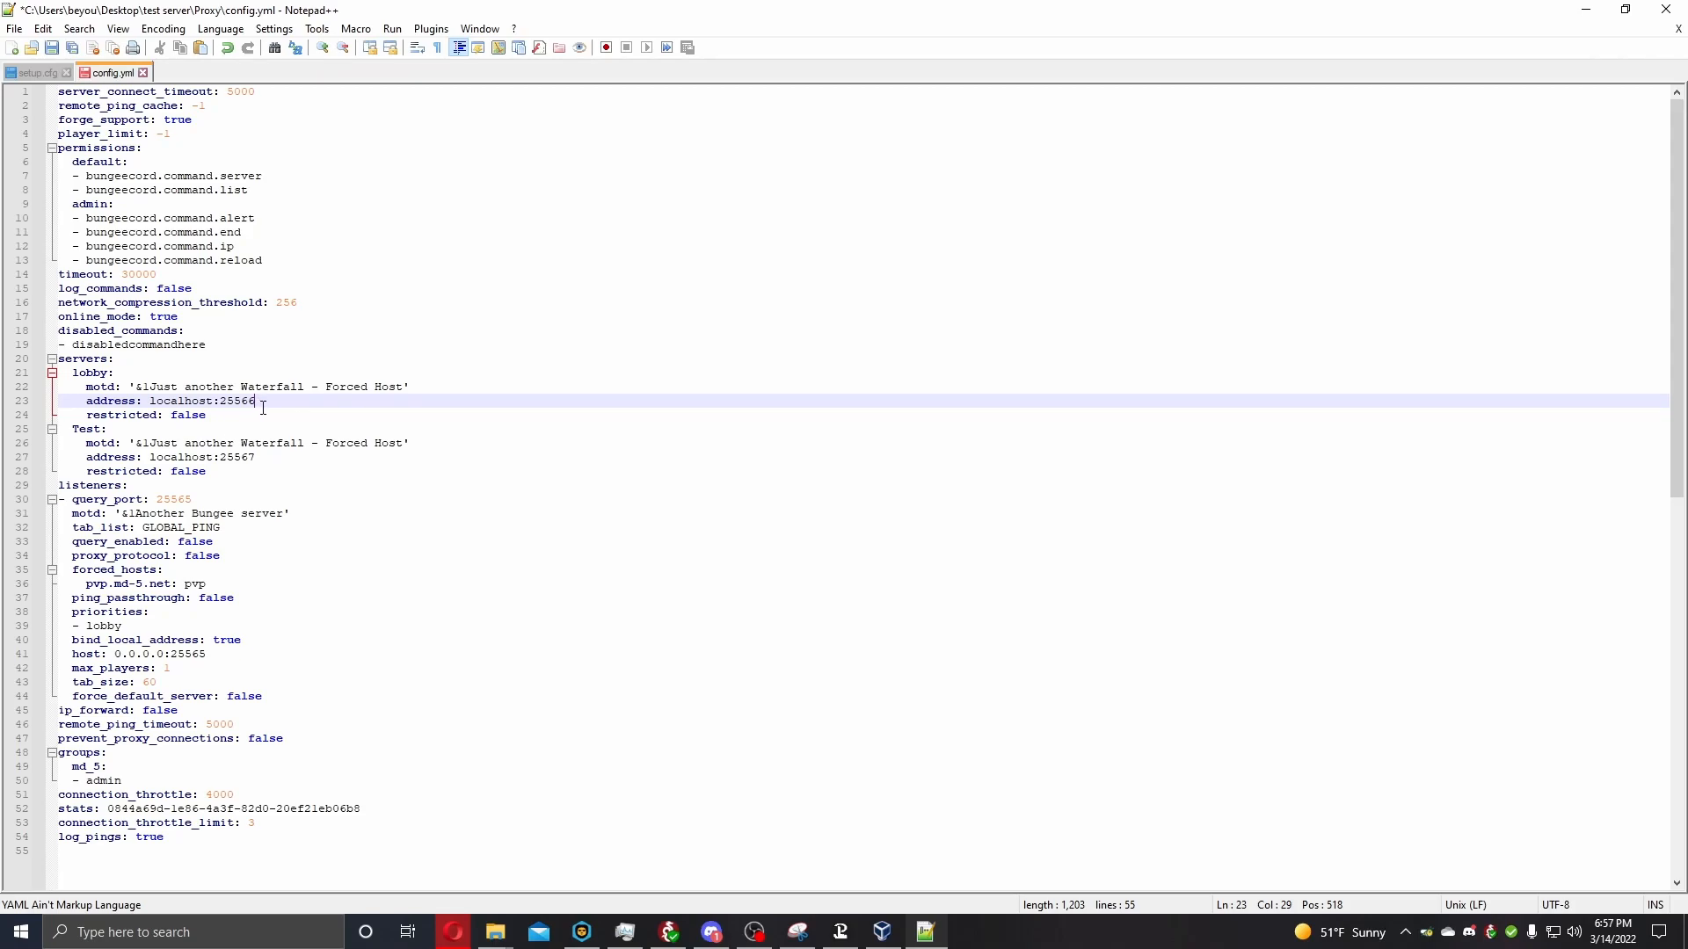
left_click(266, 459)
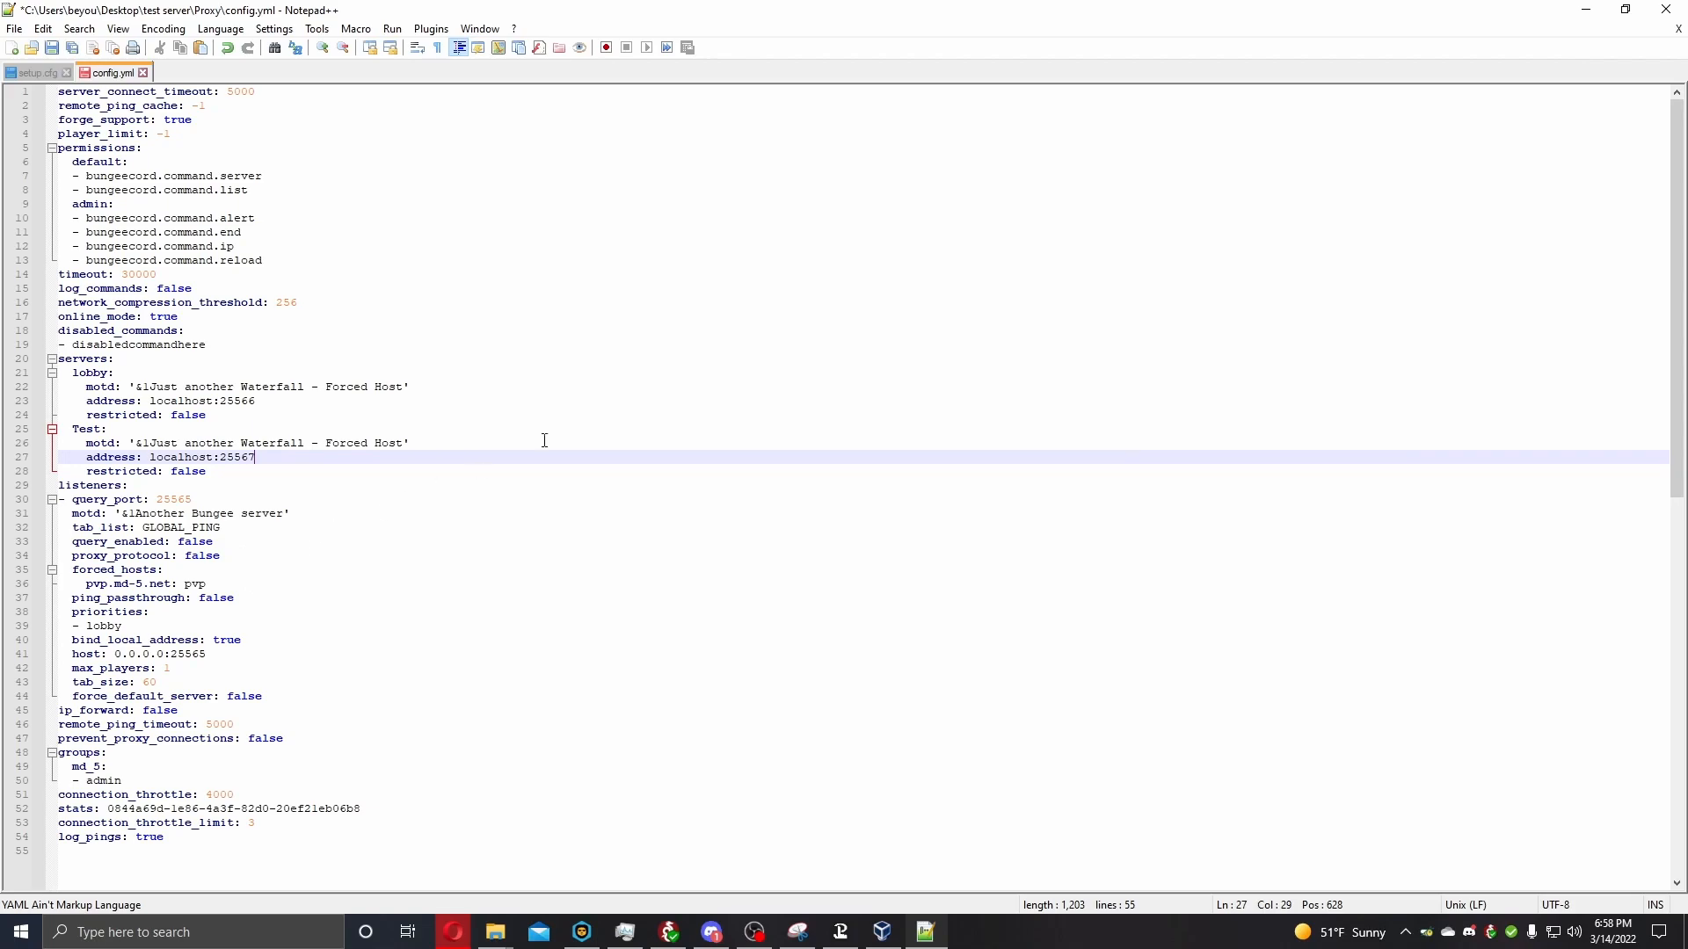
Save config.yml, close the editor, and launch the proxy with start.bat.
left_click(52, 47)
left_click(1666, 9)
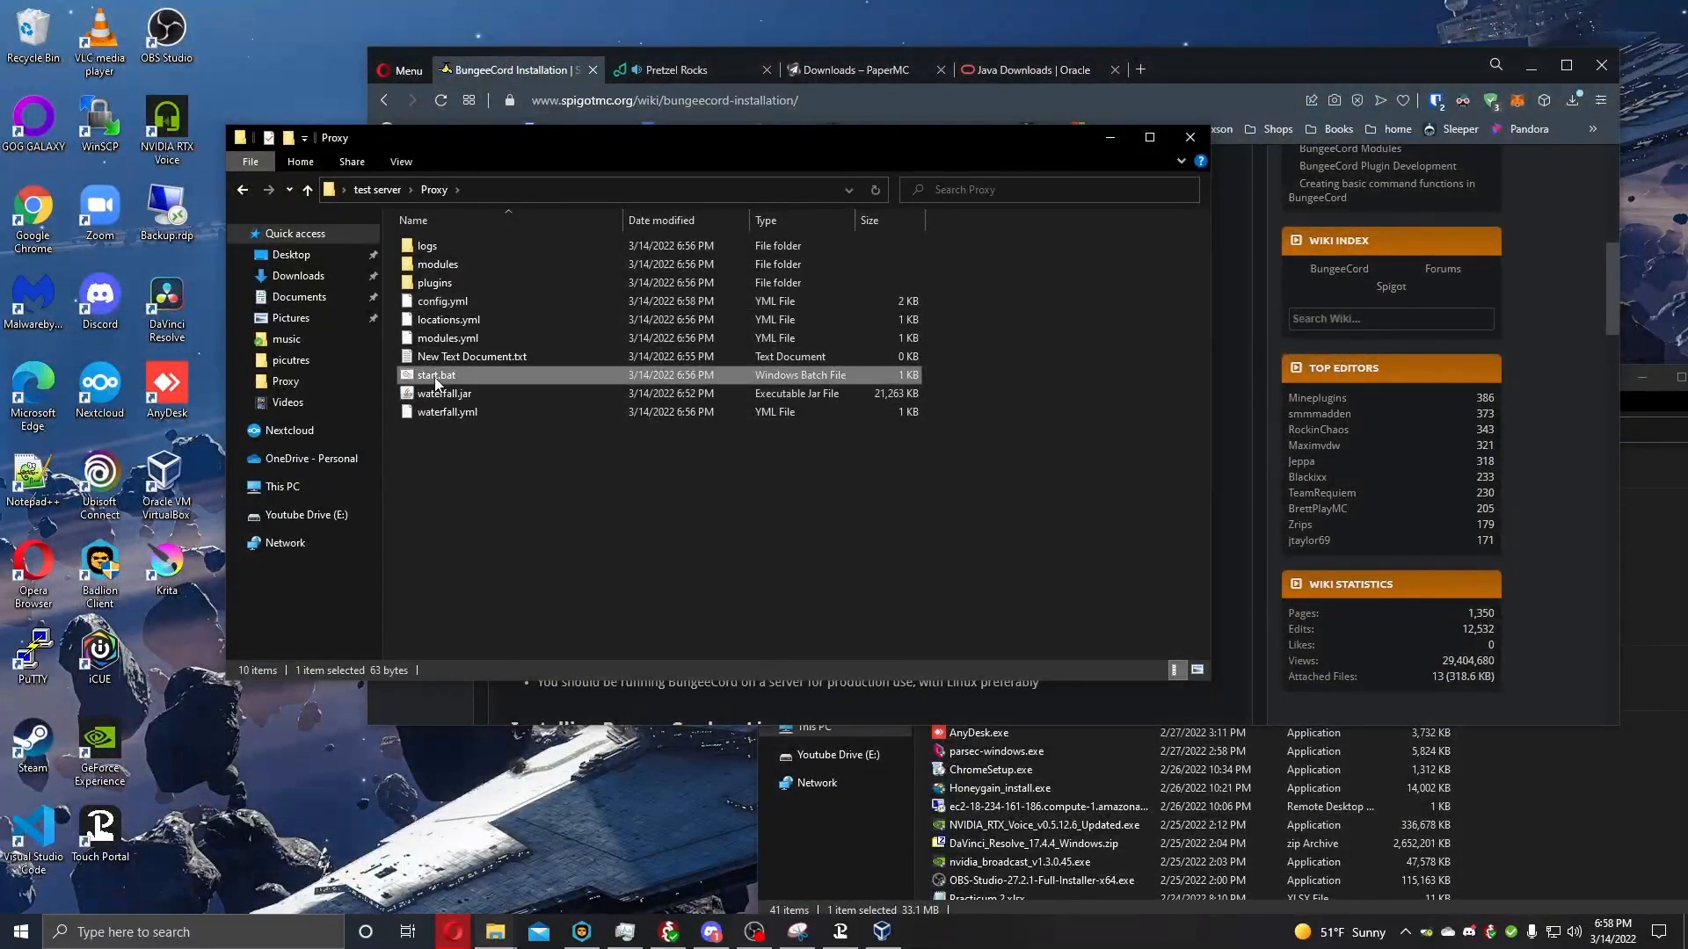
double_click(437, 378)
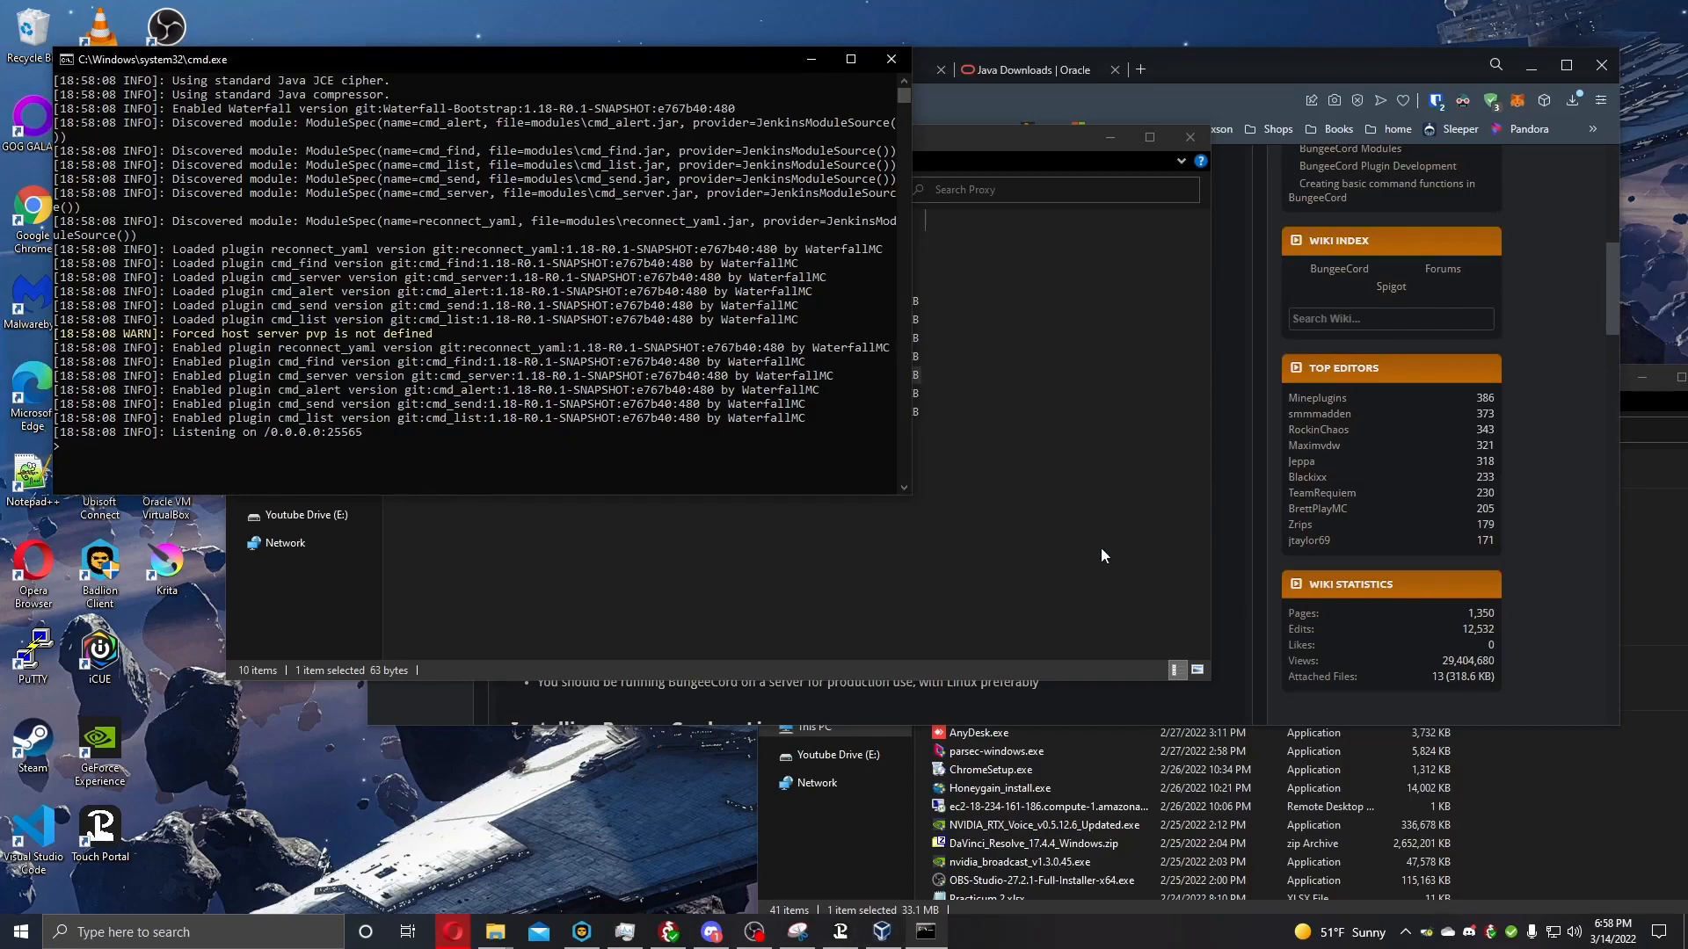
Close the proxy console and open the Test folder inside test server.
left_click(890, 61)
left_click(247, 192)
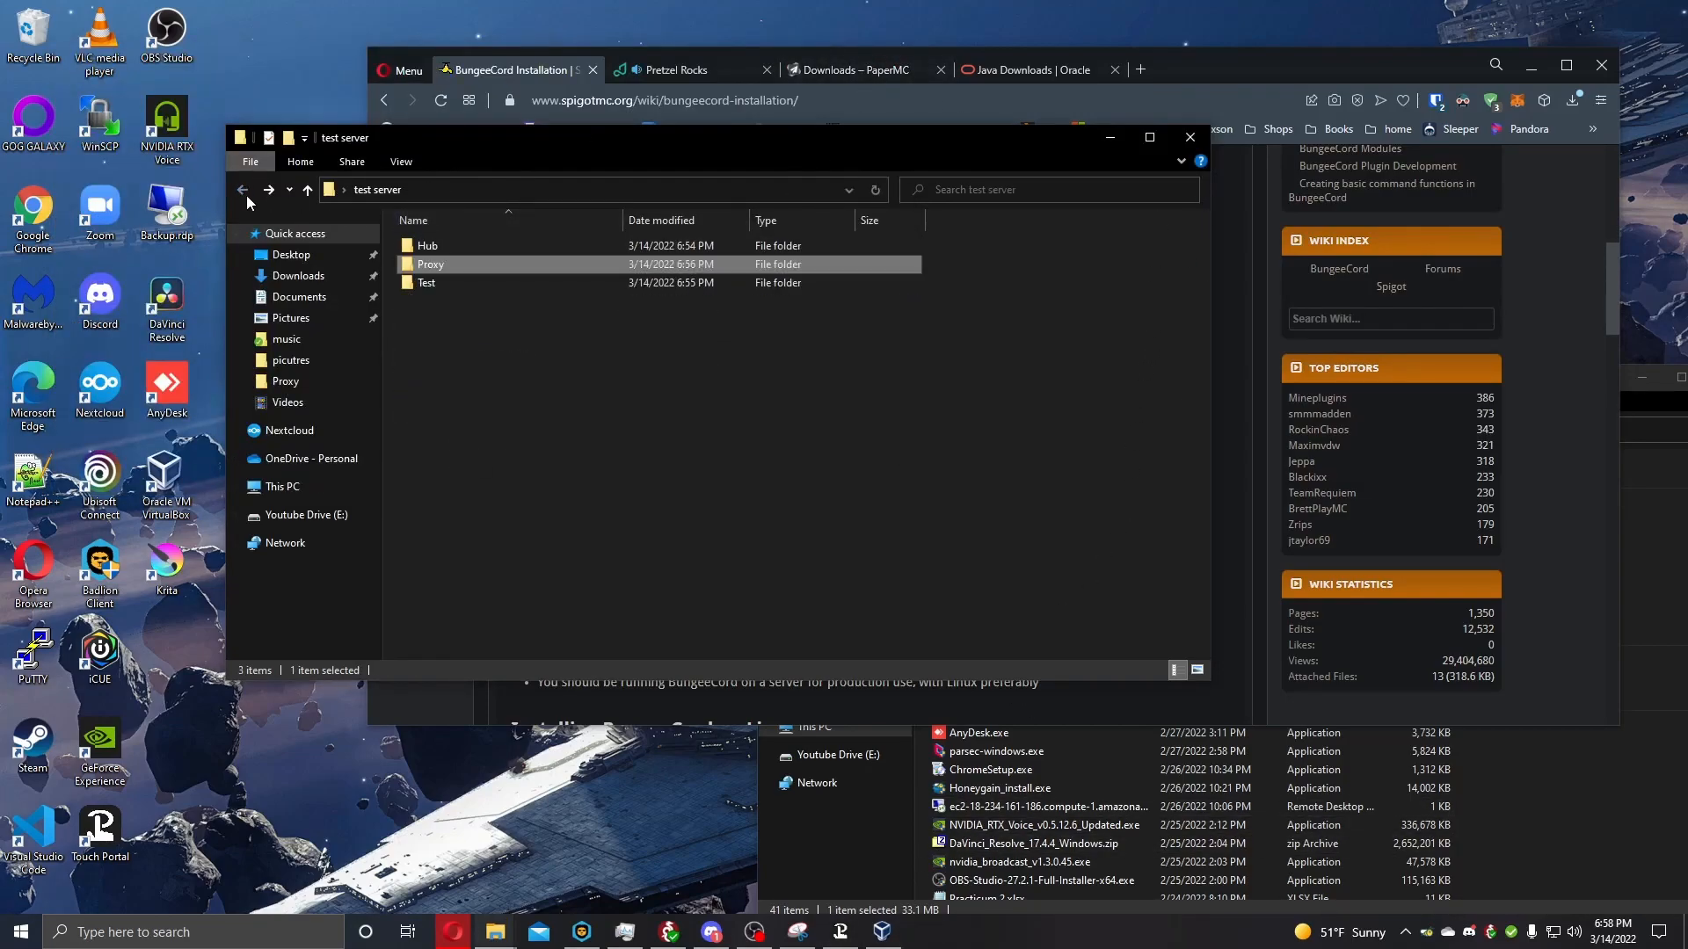
double_click(443, 280)
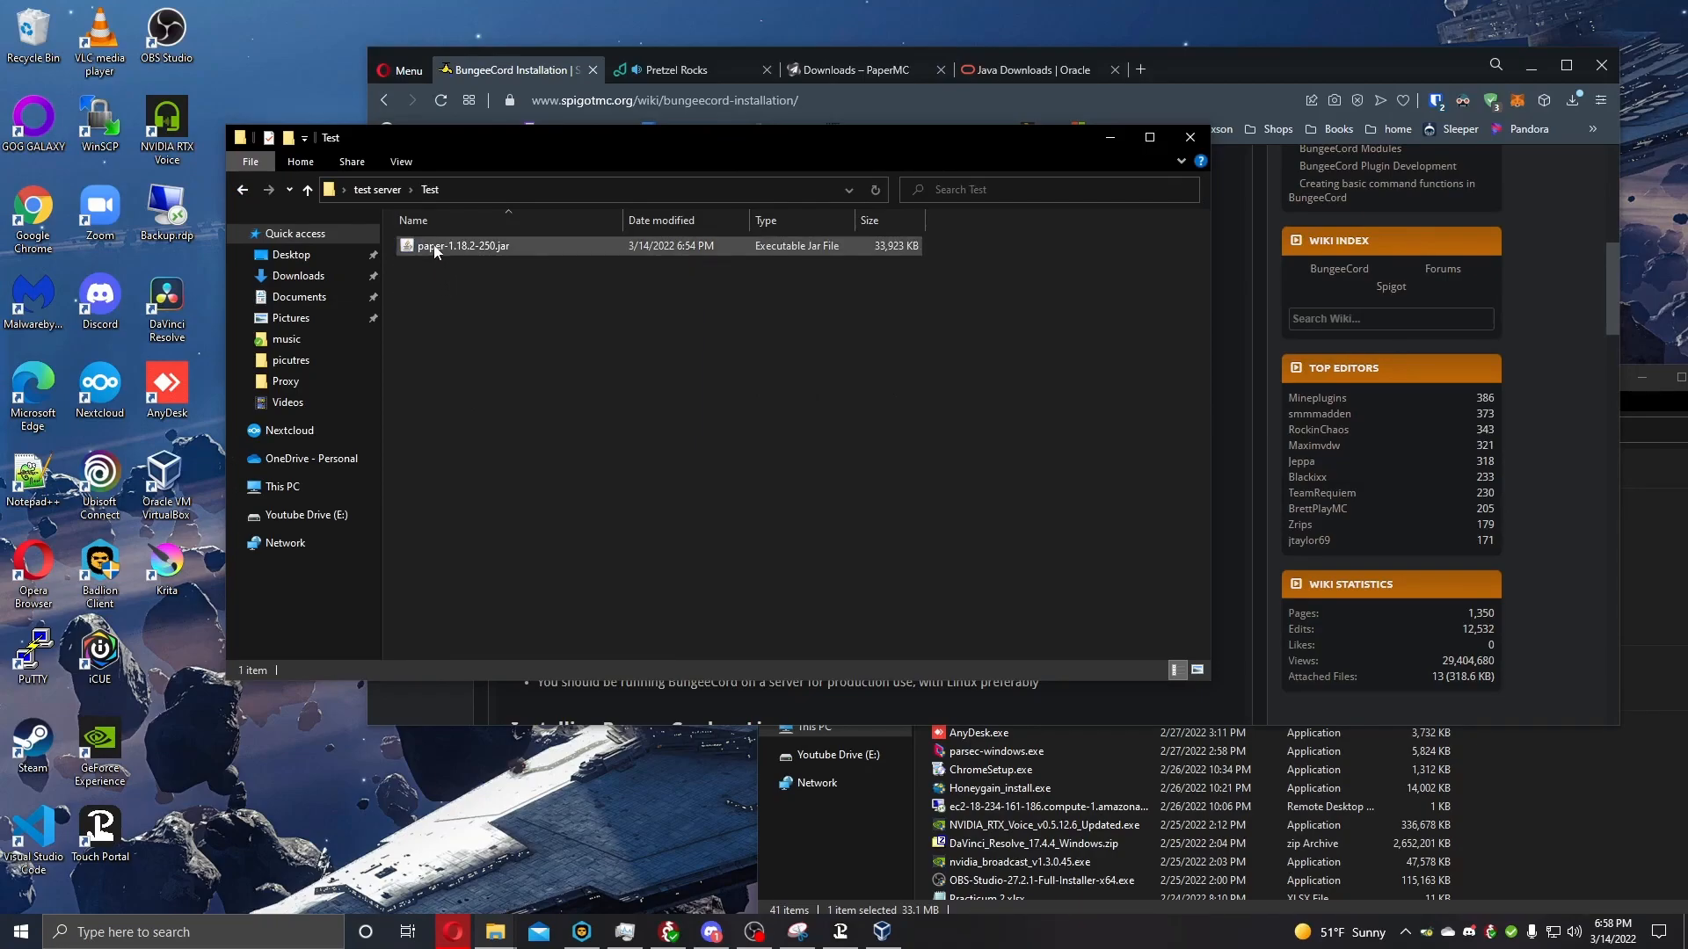
right_click(468, 269)
left_click(682, 309)
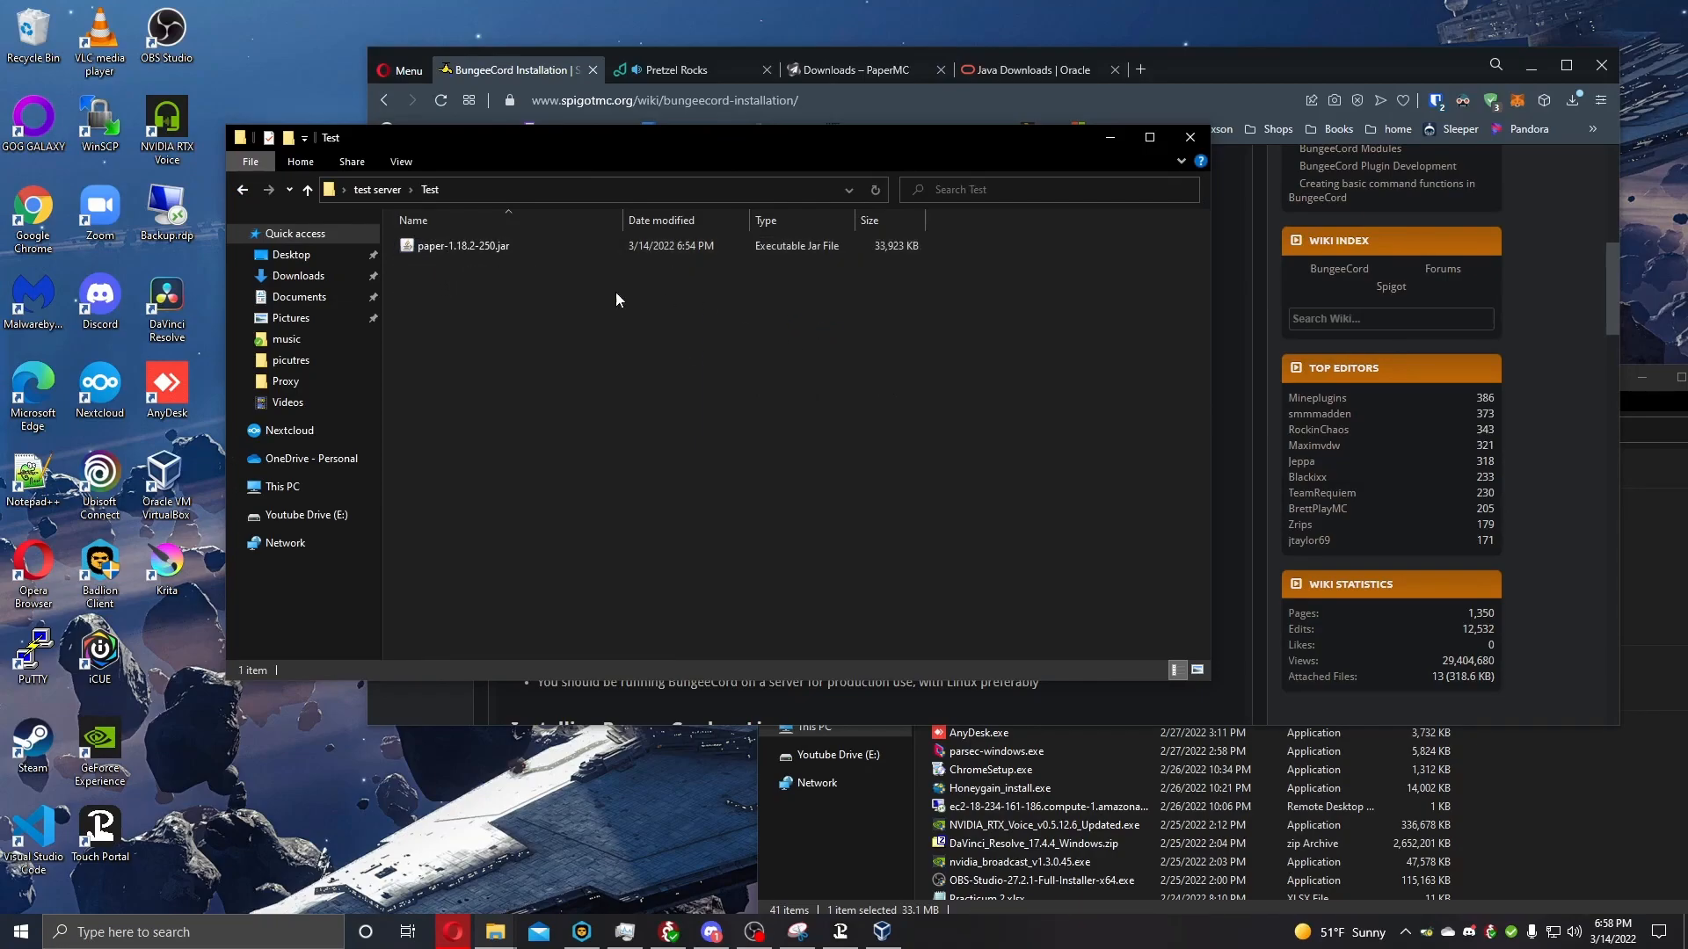
right_click(464, 293)
mouse_move(615, 503)
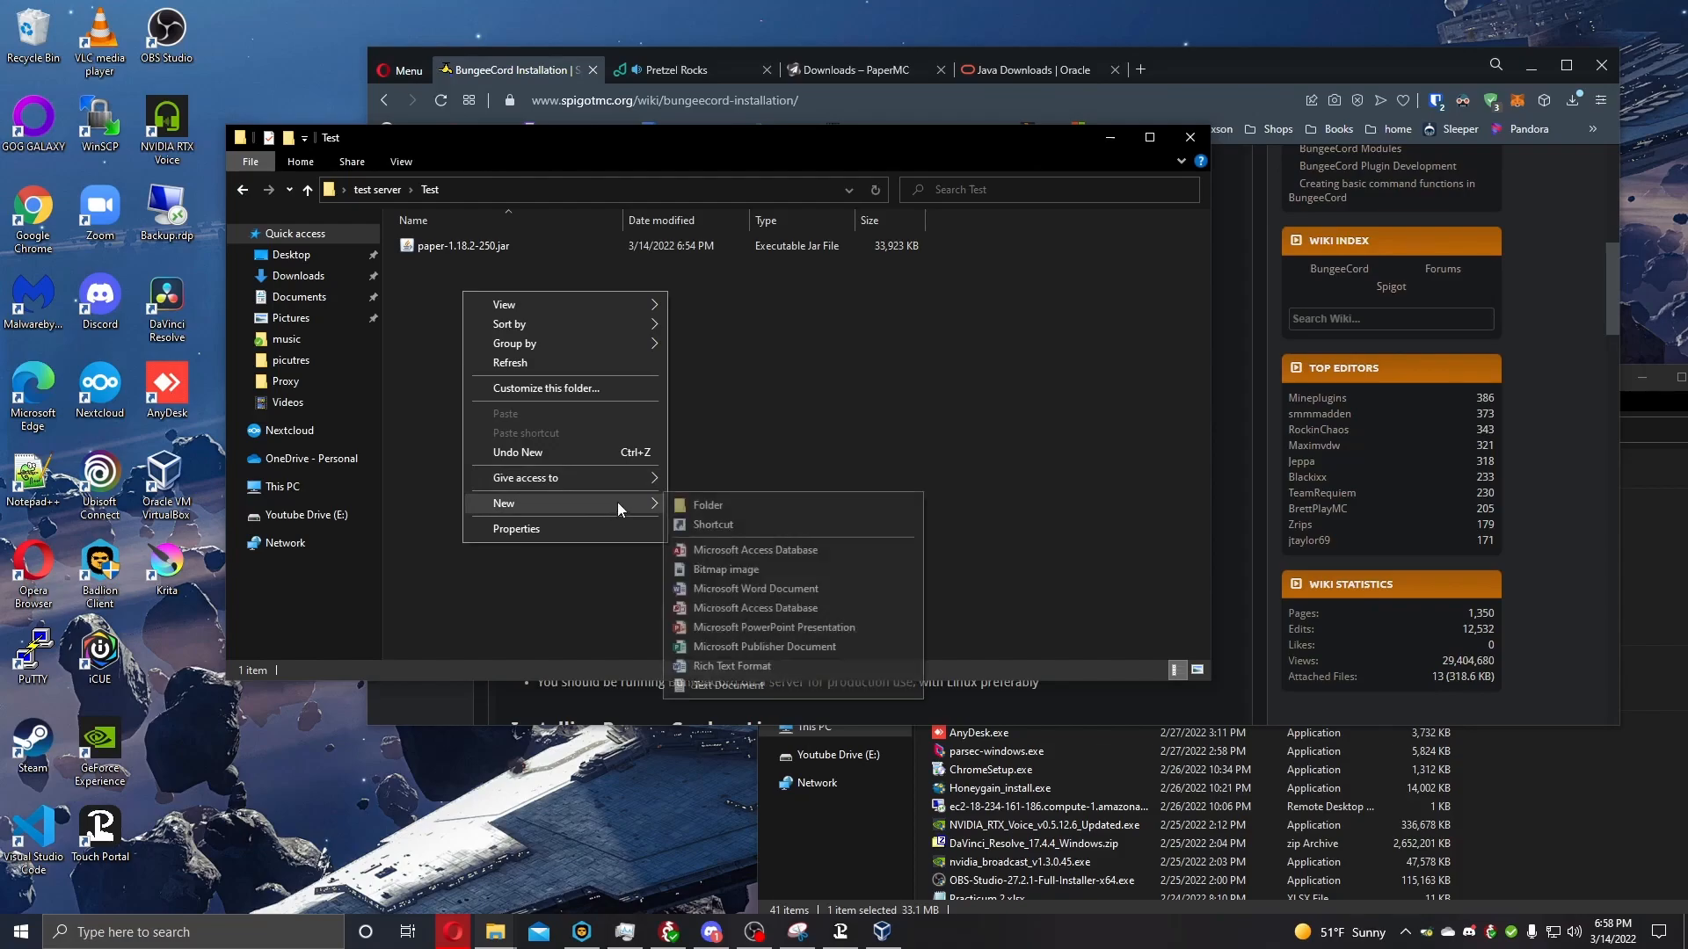
left_click(685, 440)
Run paper-1.18.2-250.jar to generate the server files, and save eula.txt with the line eula=ture.
left_click(455, 246)
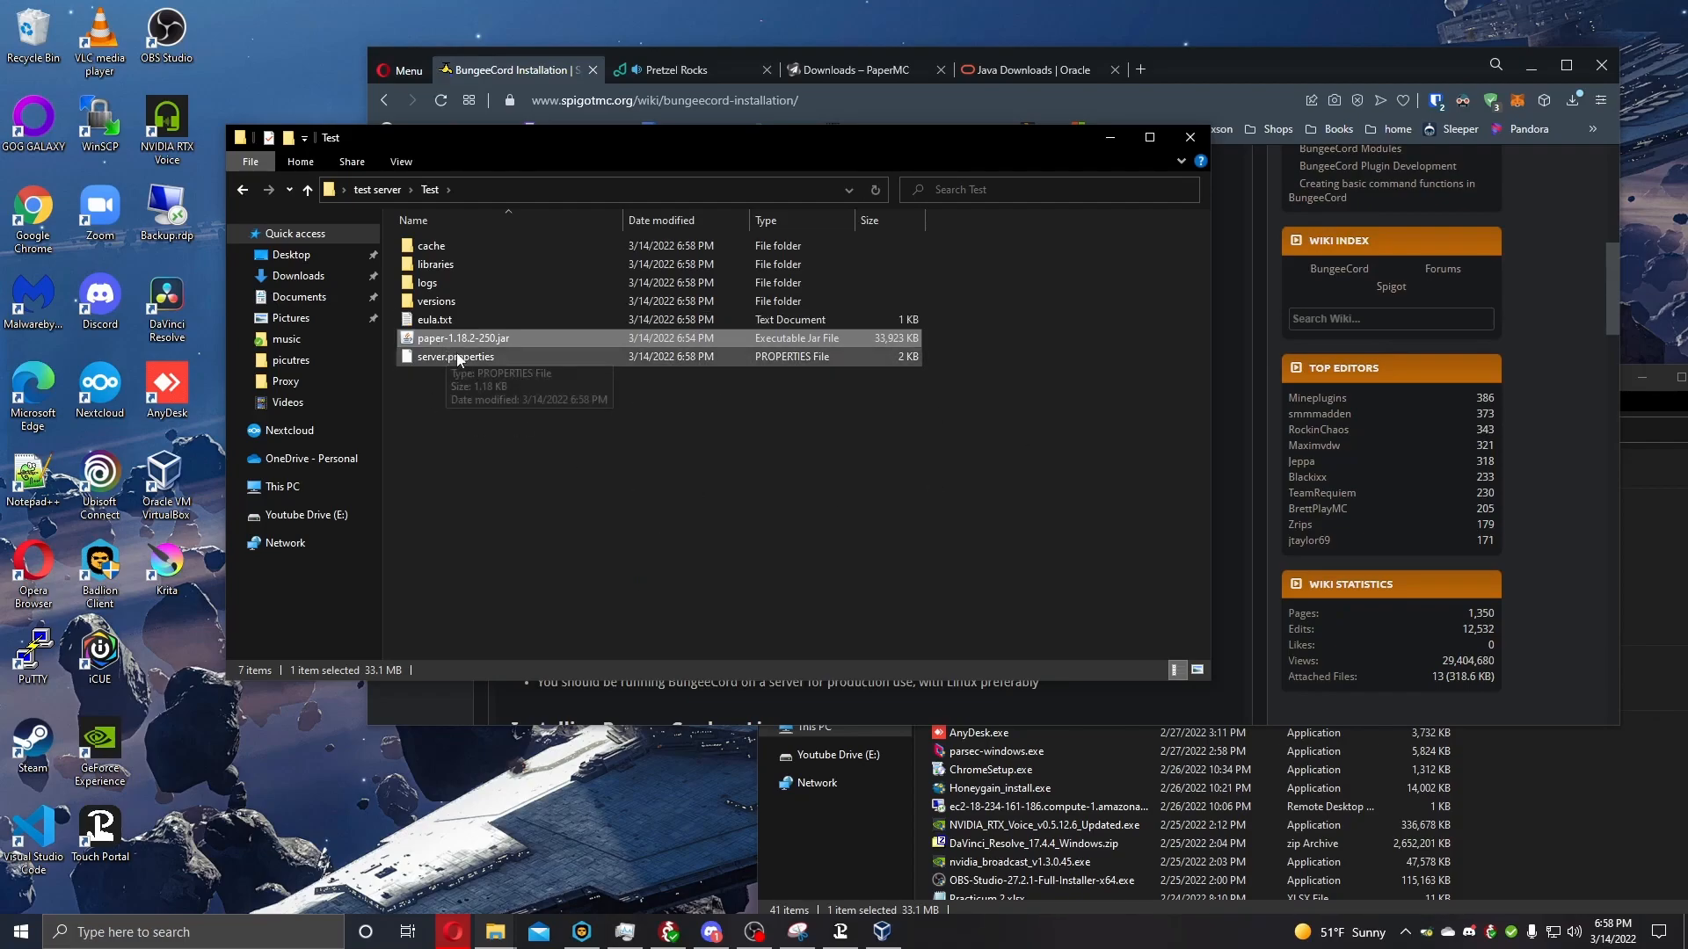
double_click(441, 321)
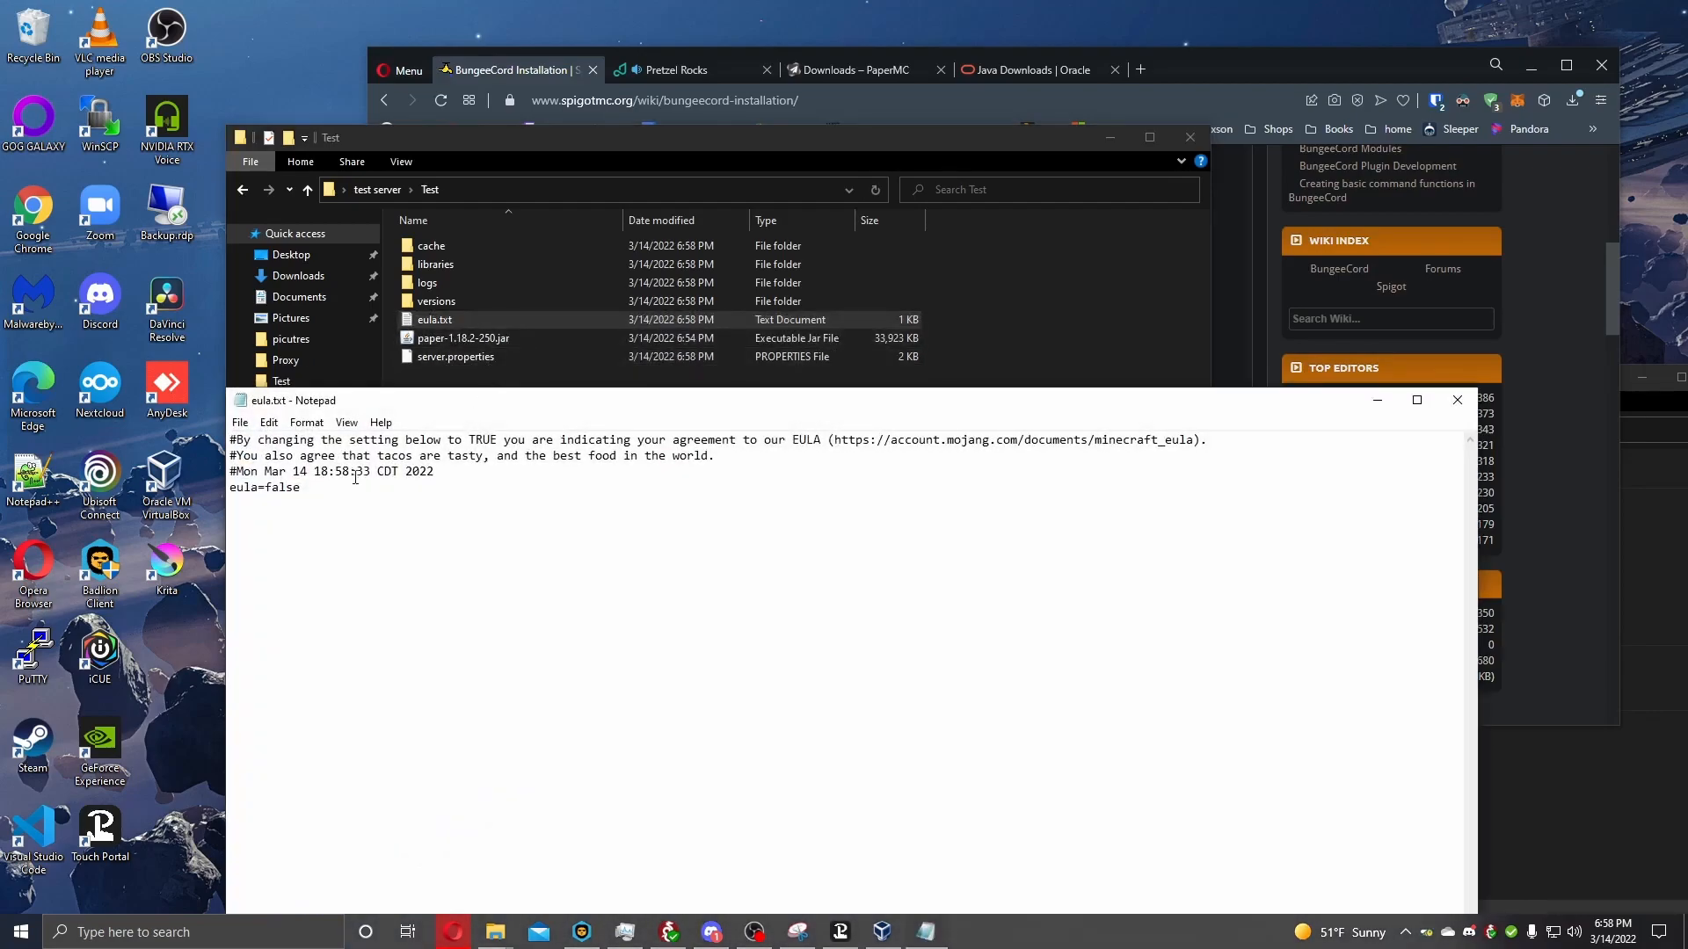
key("BackSpace")
key("BackSpace")
key("BackSpace")
key("BackSpace")
key("BackSpace")
type("ture")
left_click(1457, 400)
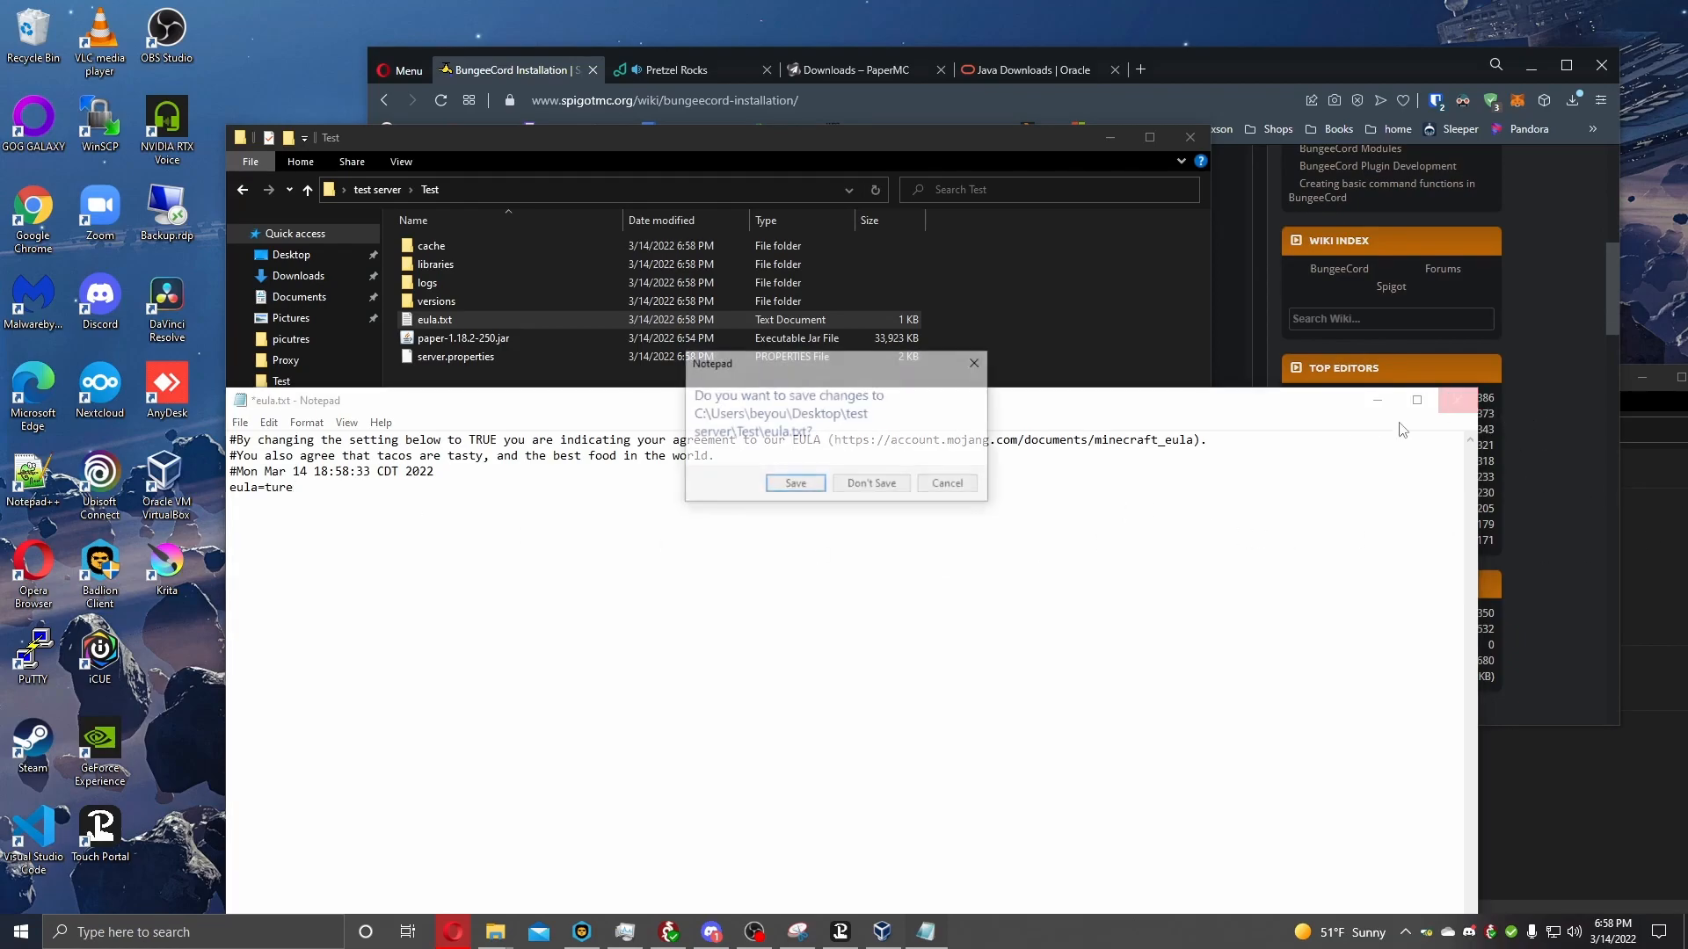
left_click(782, 482)
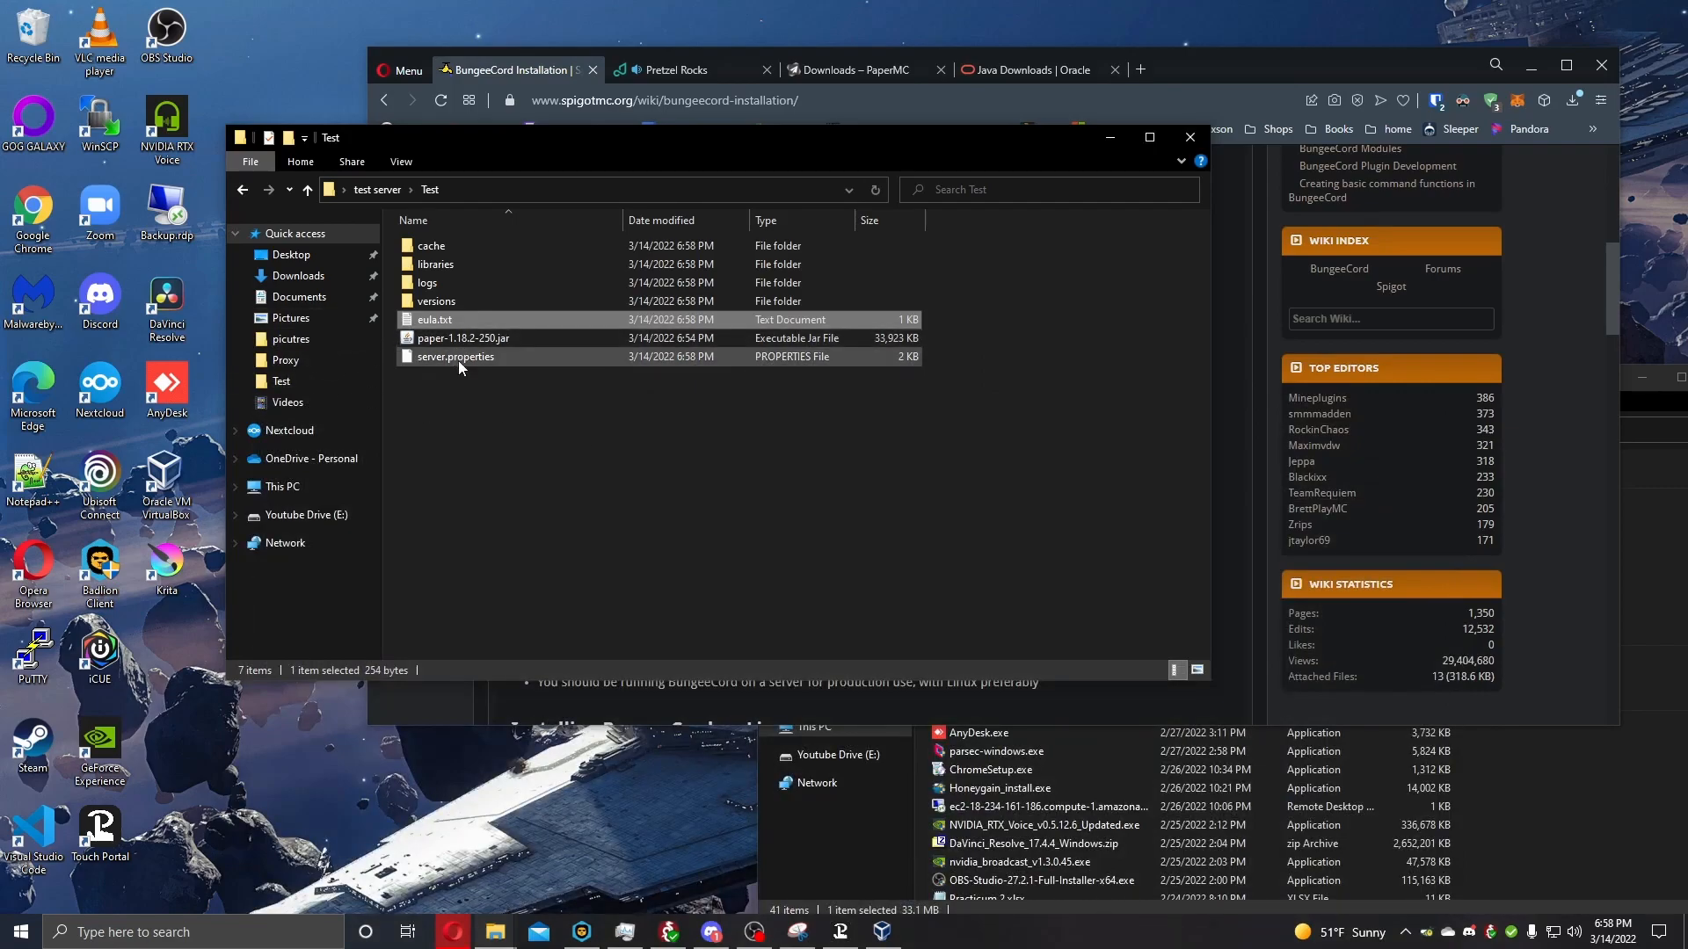
Run paper-1.18.2-250.jar again from the Test folder.
double_click(453, 345)
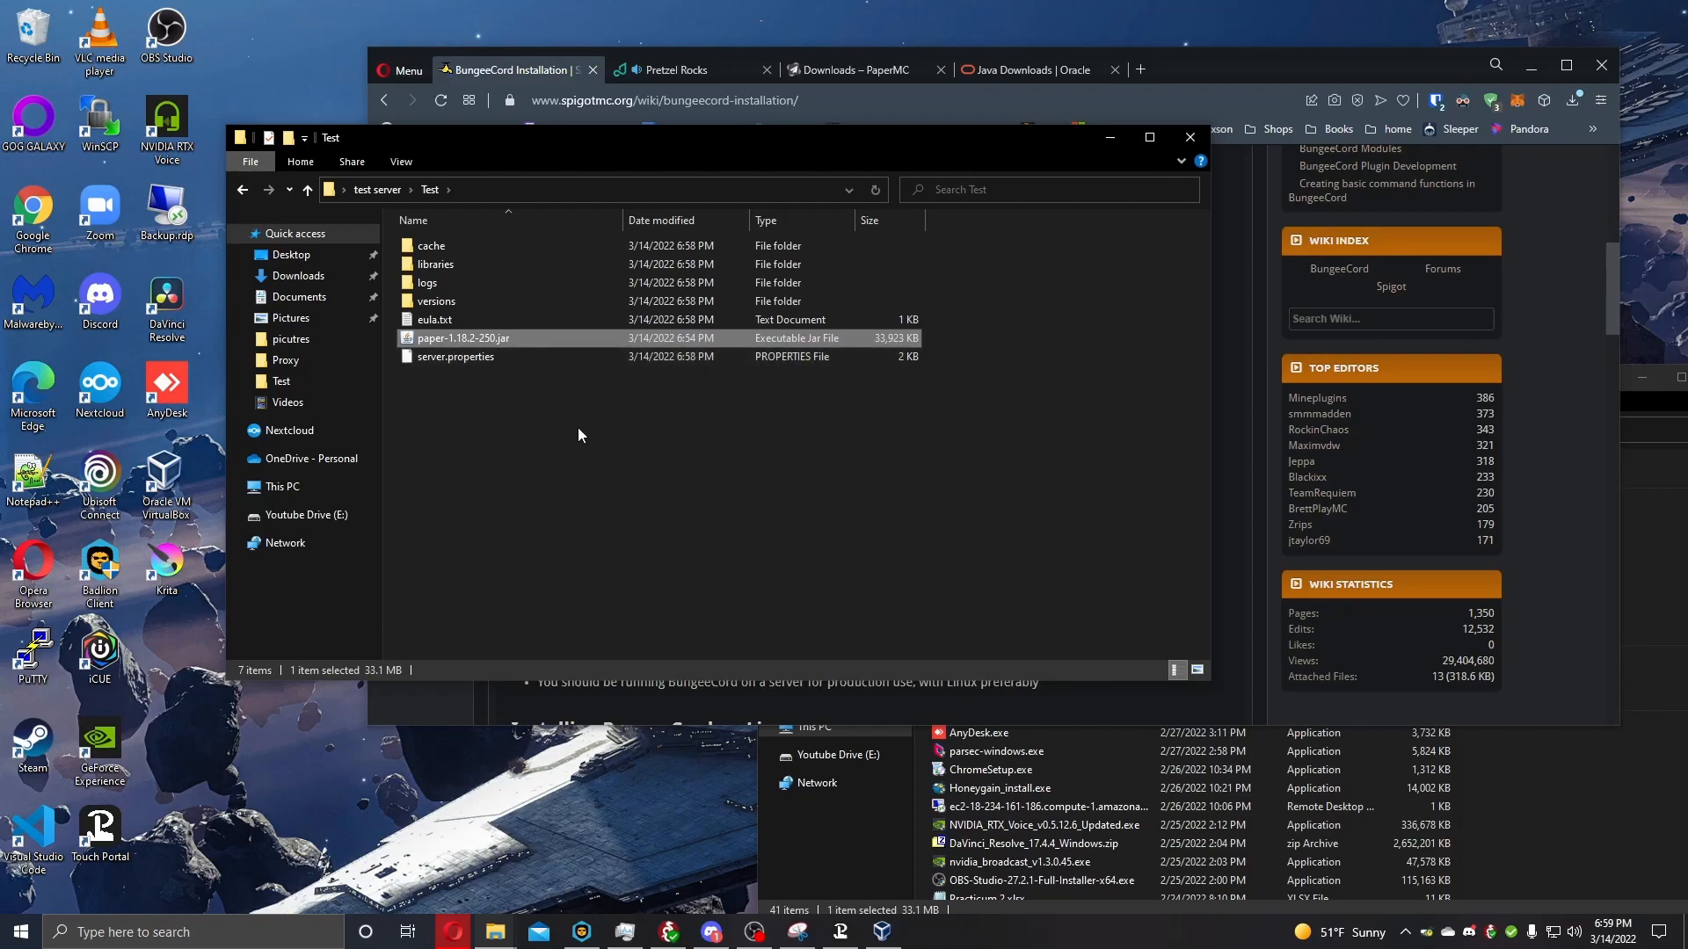
left_click(652, 503)
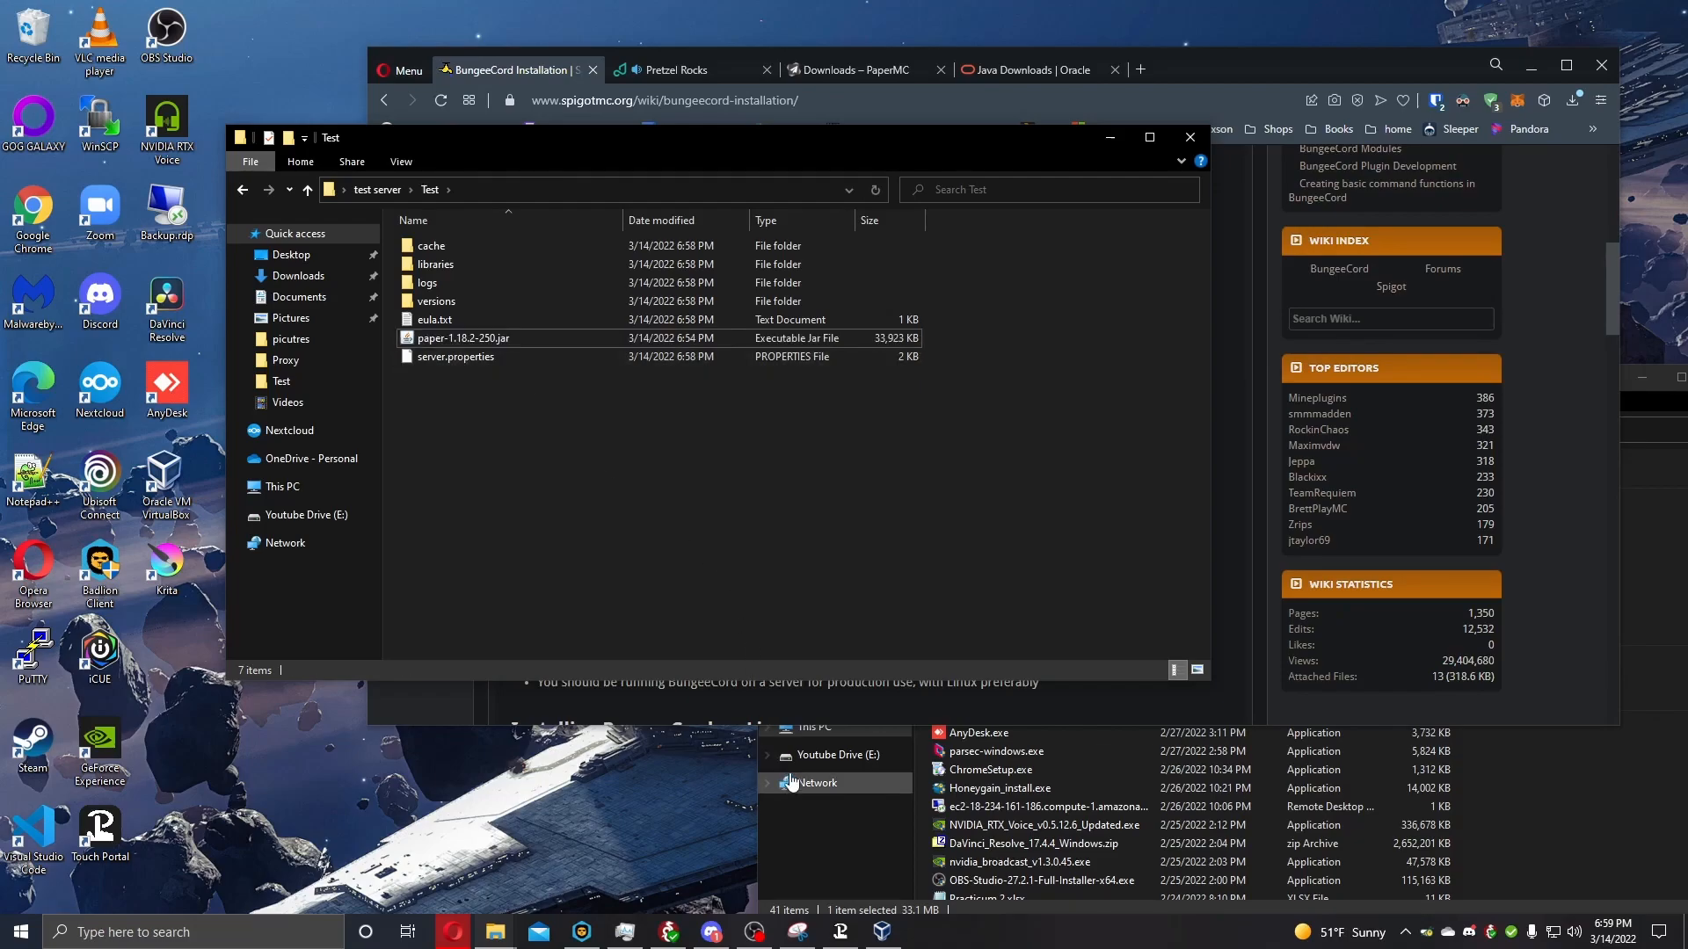
right_click(458, 402)
left_click(448, 364)
double_click(457, 339)
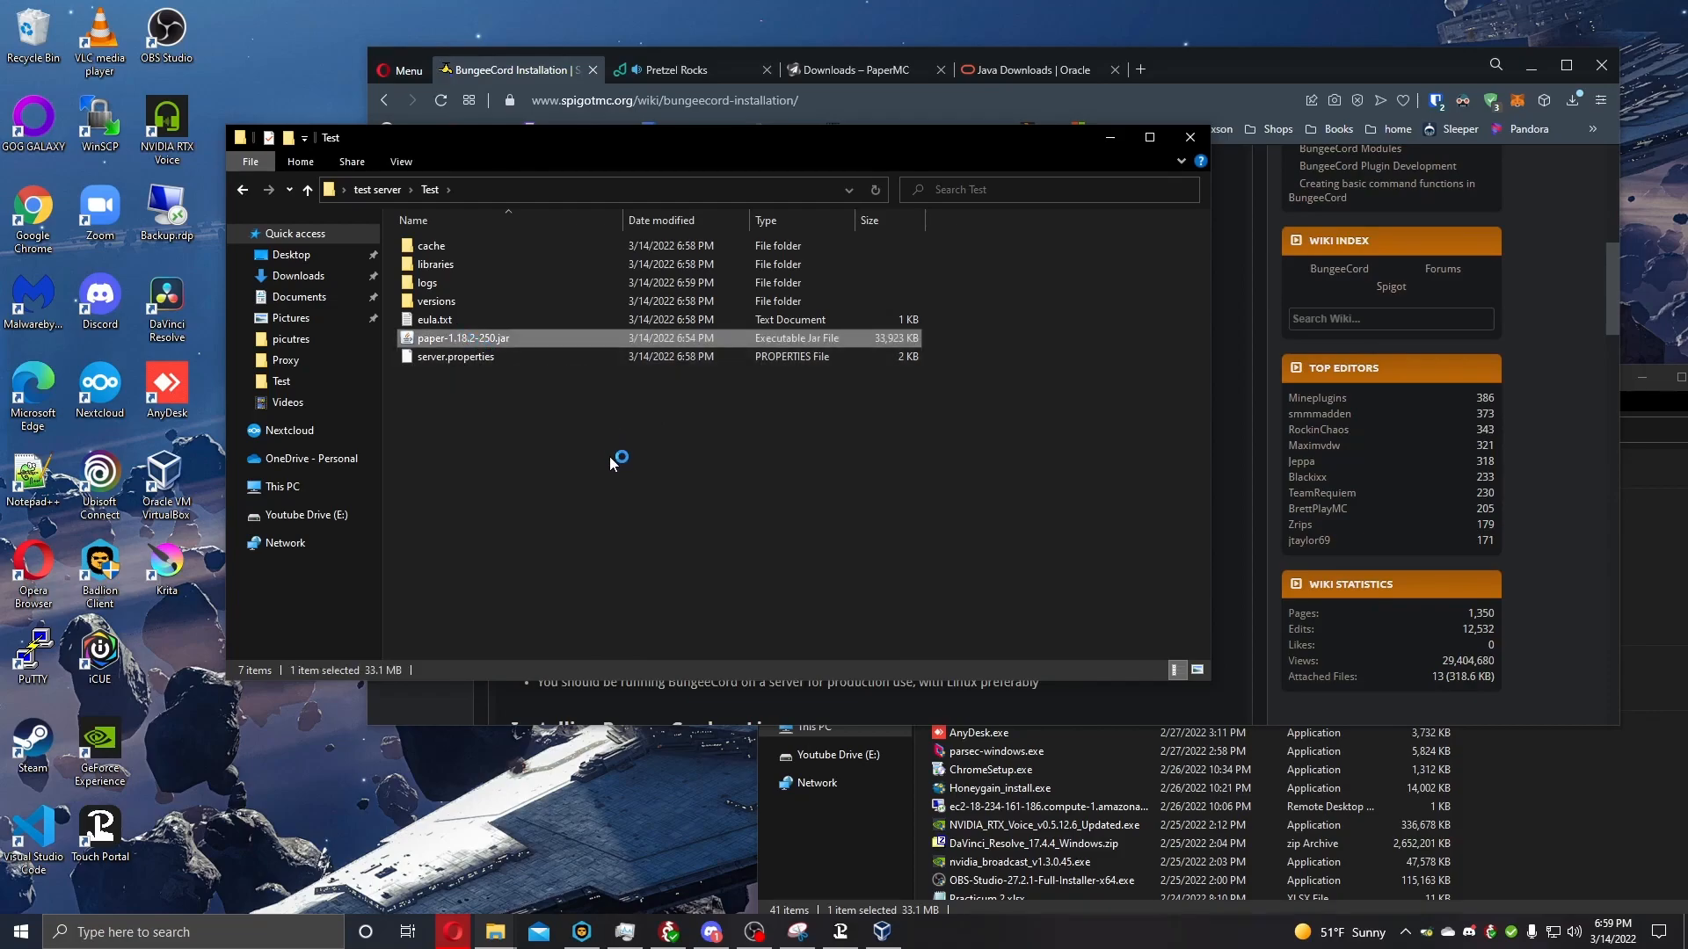
Create a text document with the default name in the Test folder and open it in Notepad.
right_click(516, 425)
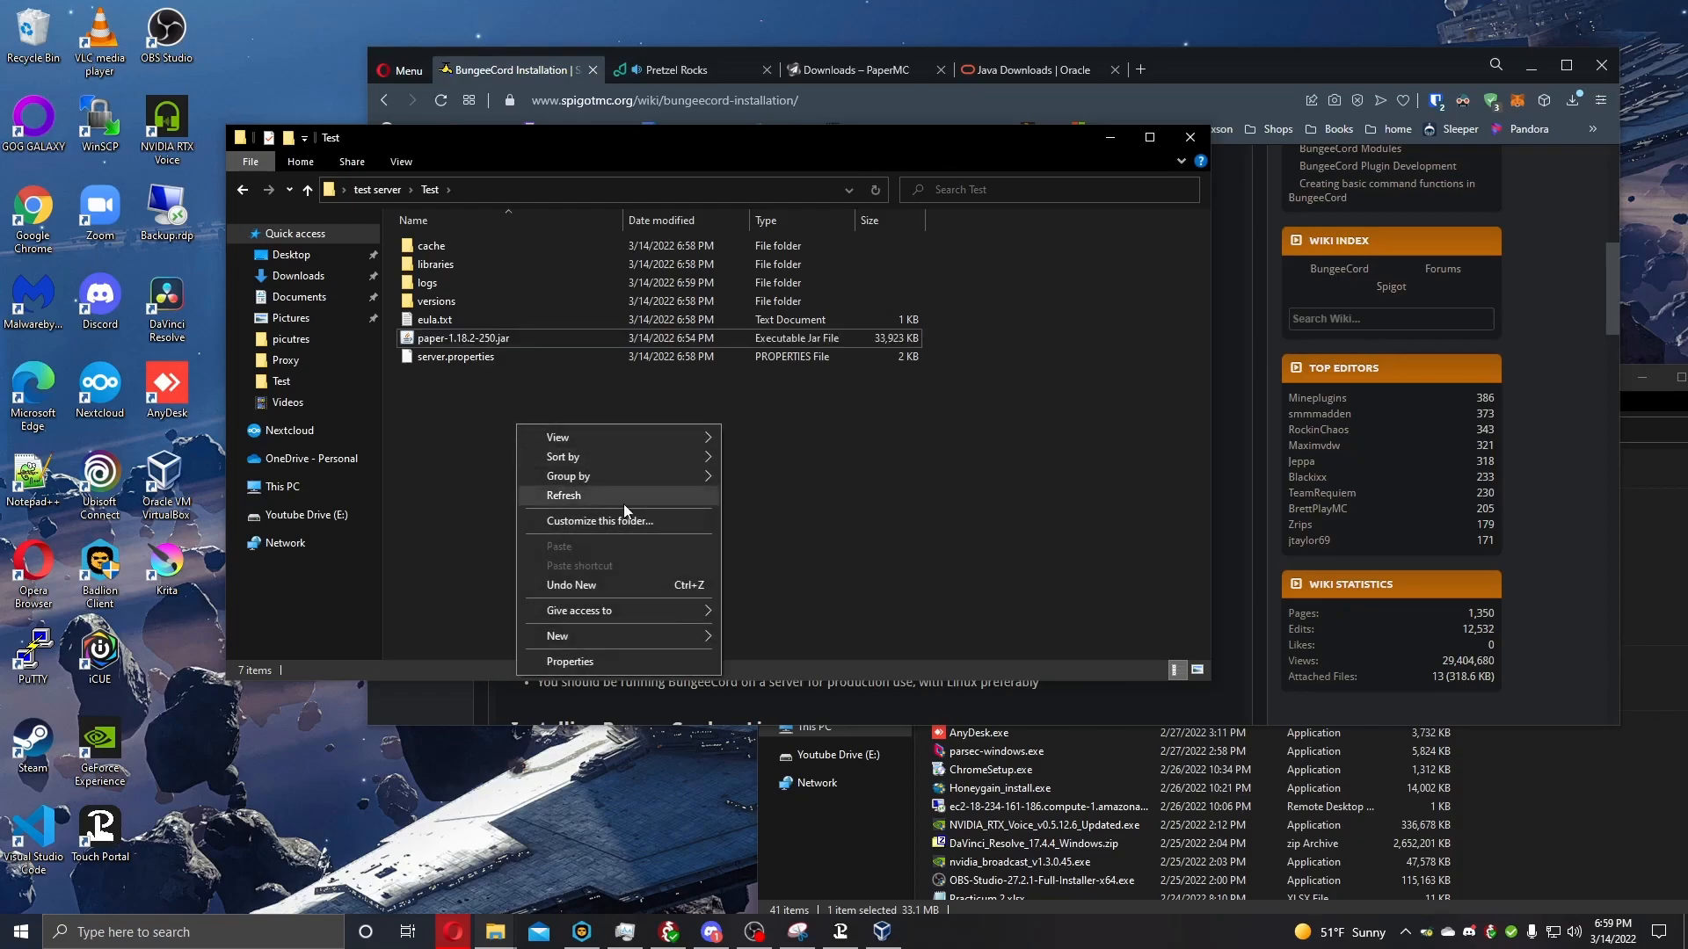
mouse_move(640, 635)
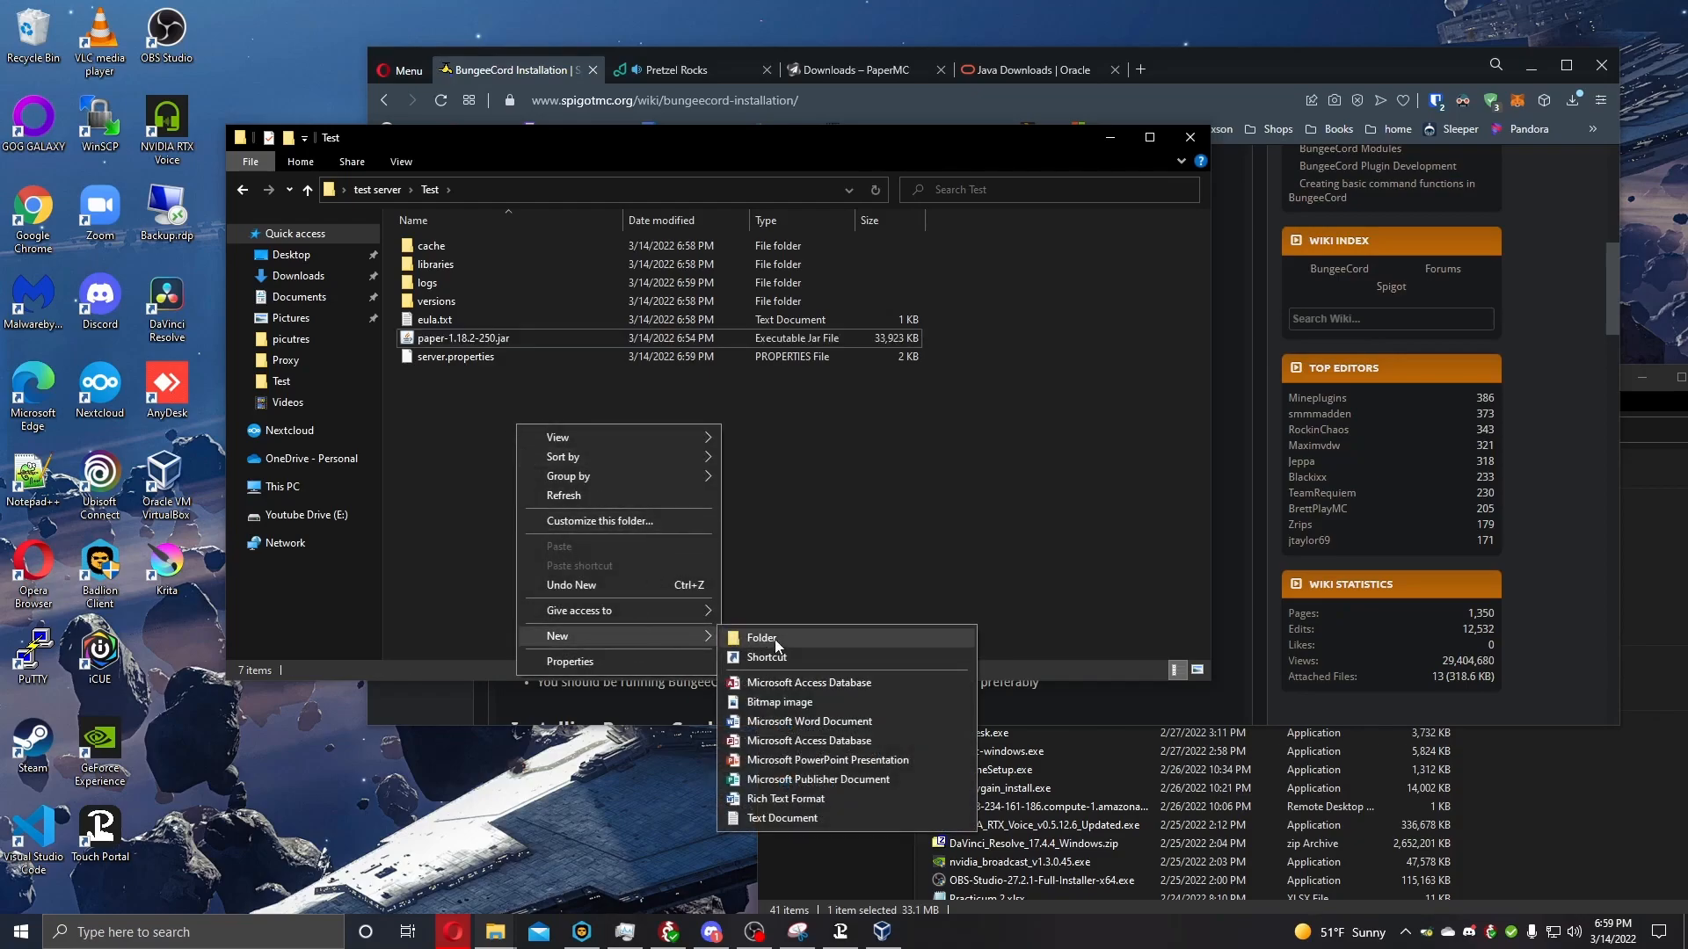
left_click(753, 816)
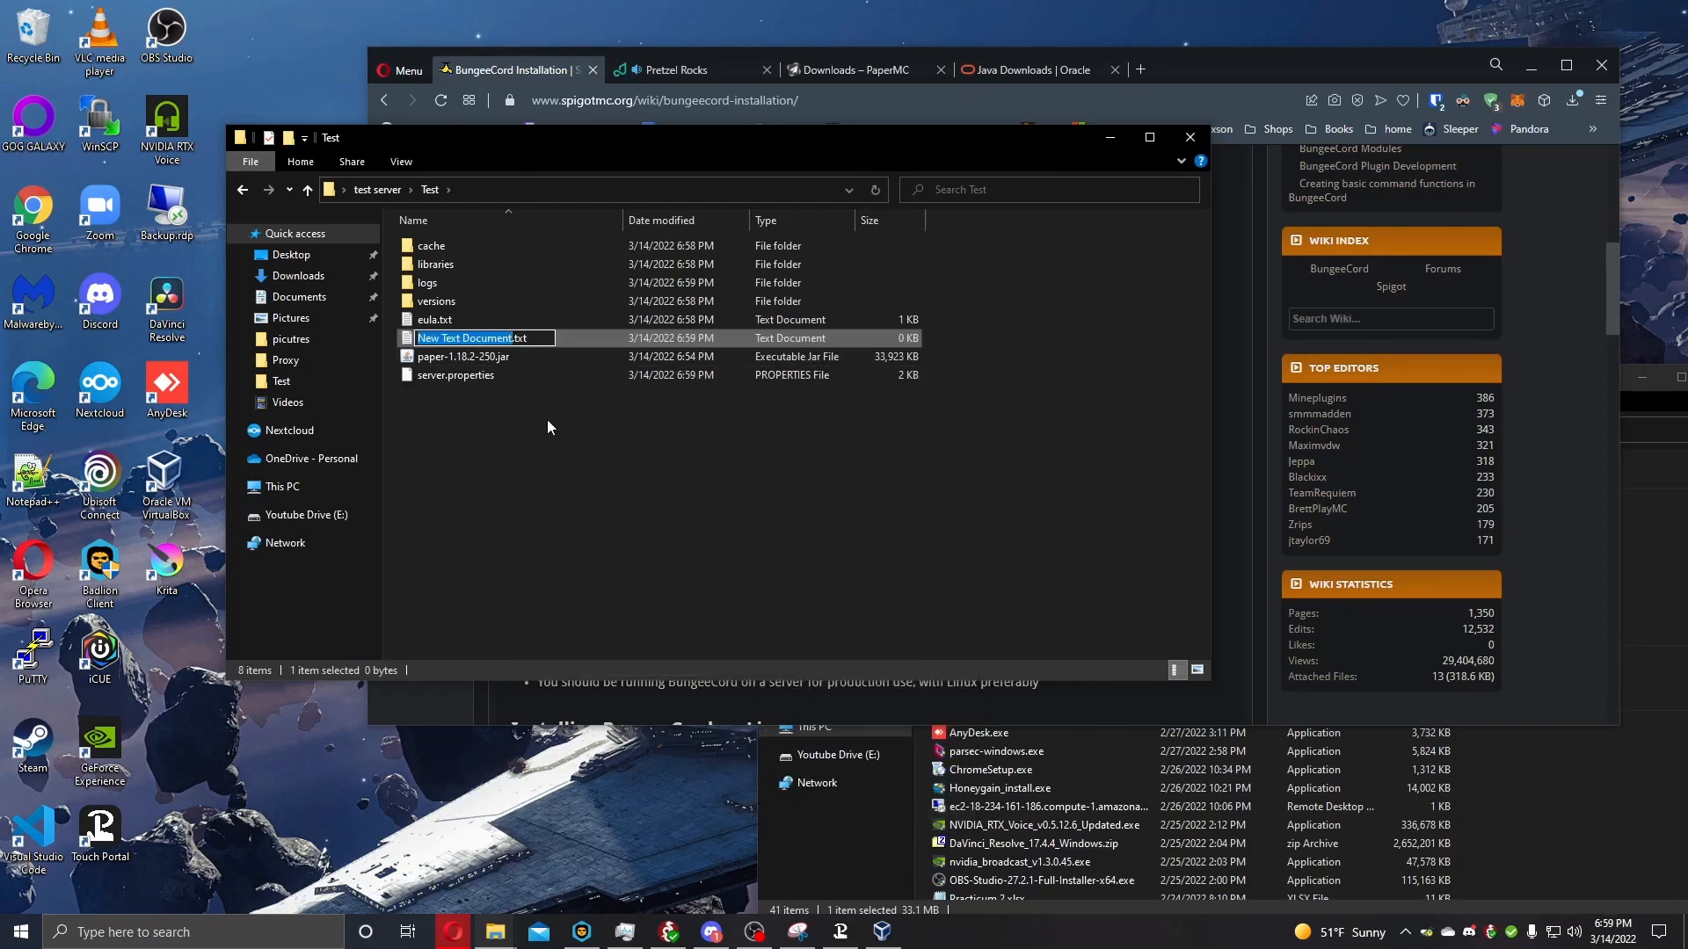
key("Return")
double_click(515, 333)
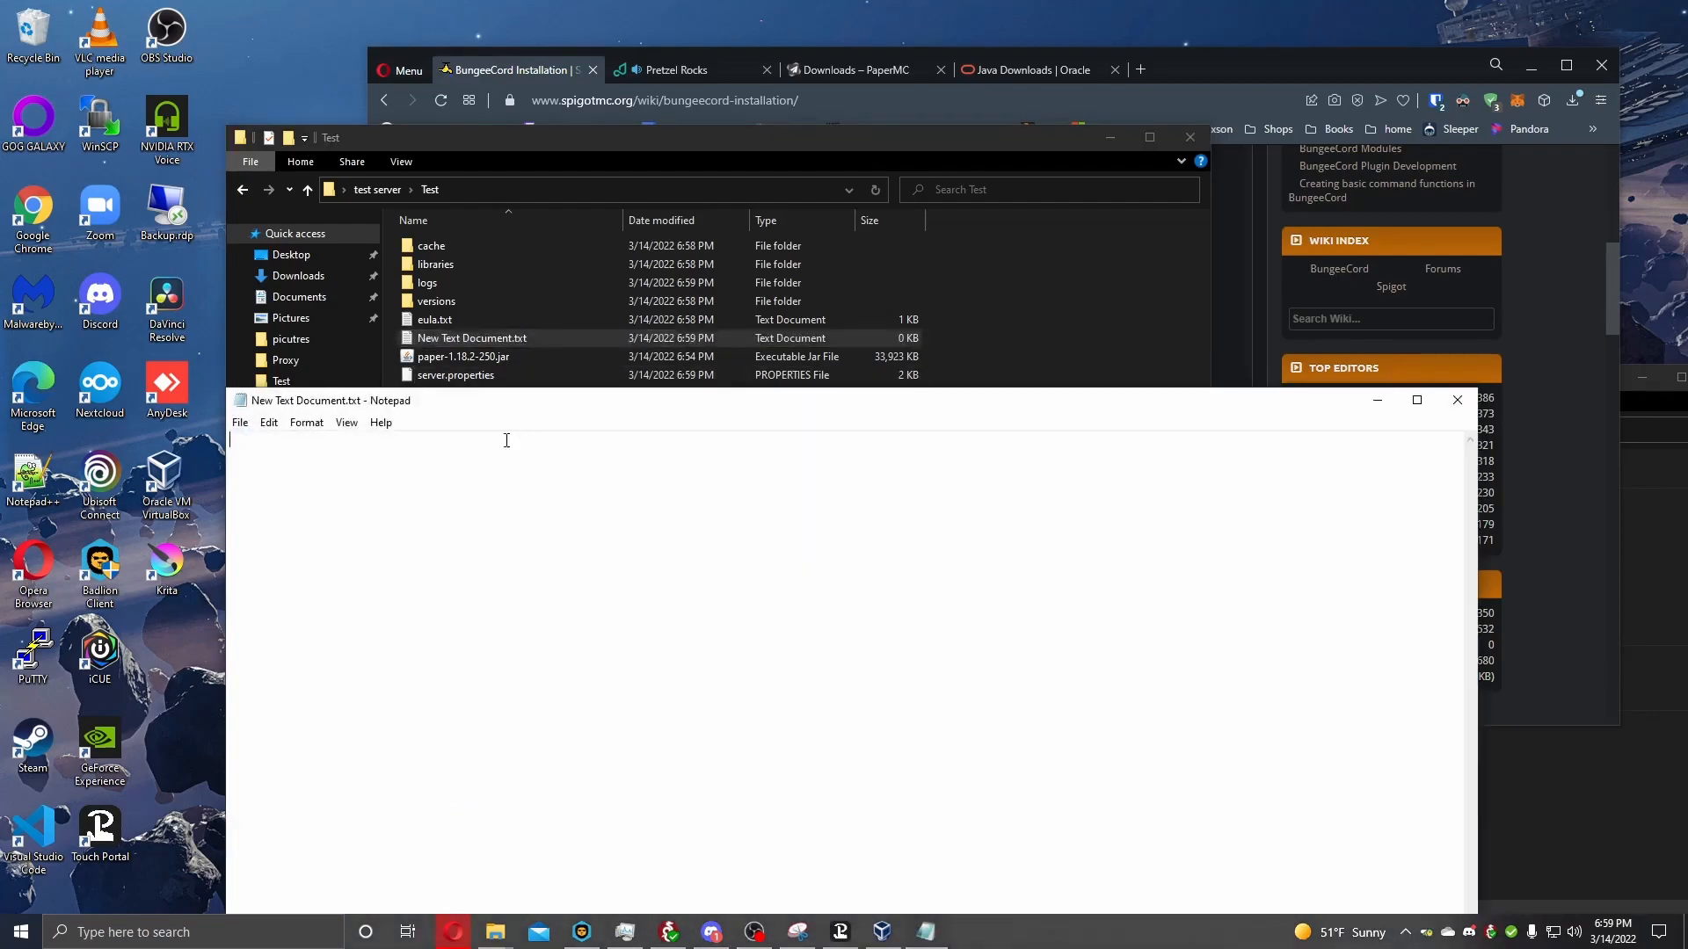
type("lobby:     motd: '&1Just another Waterfall - Forced Host'     address: localhost:25566     restricted: false")
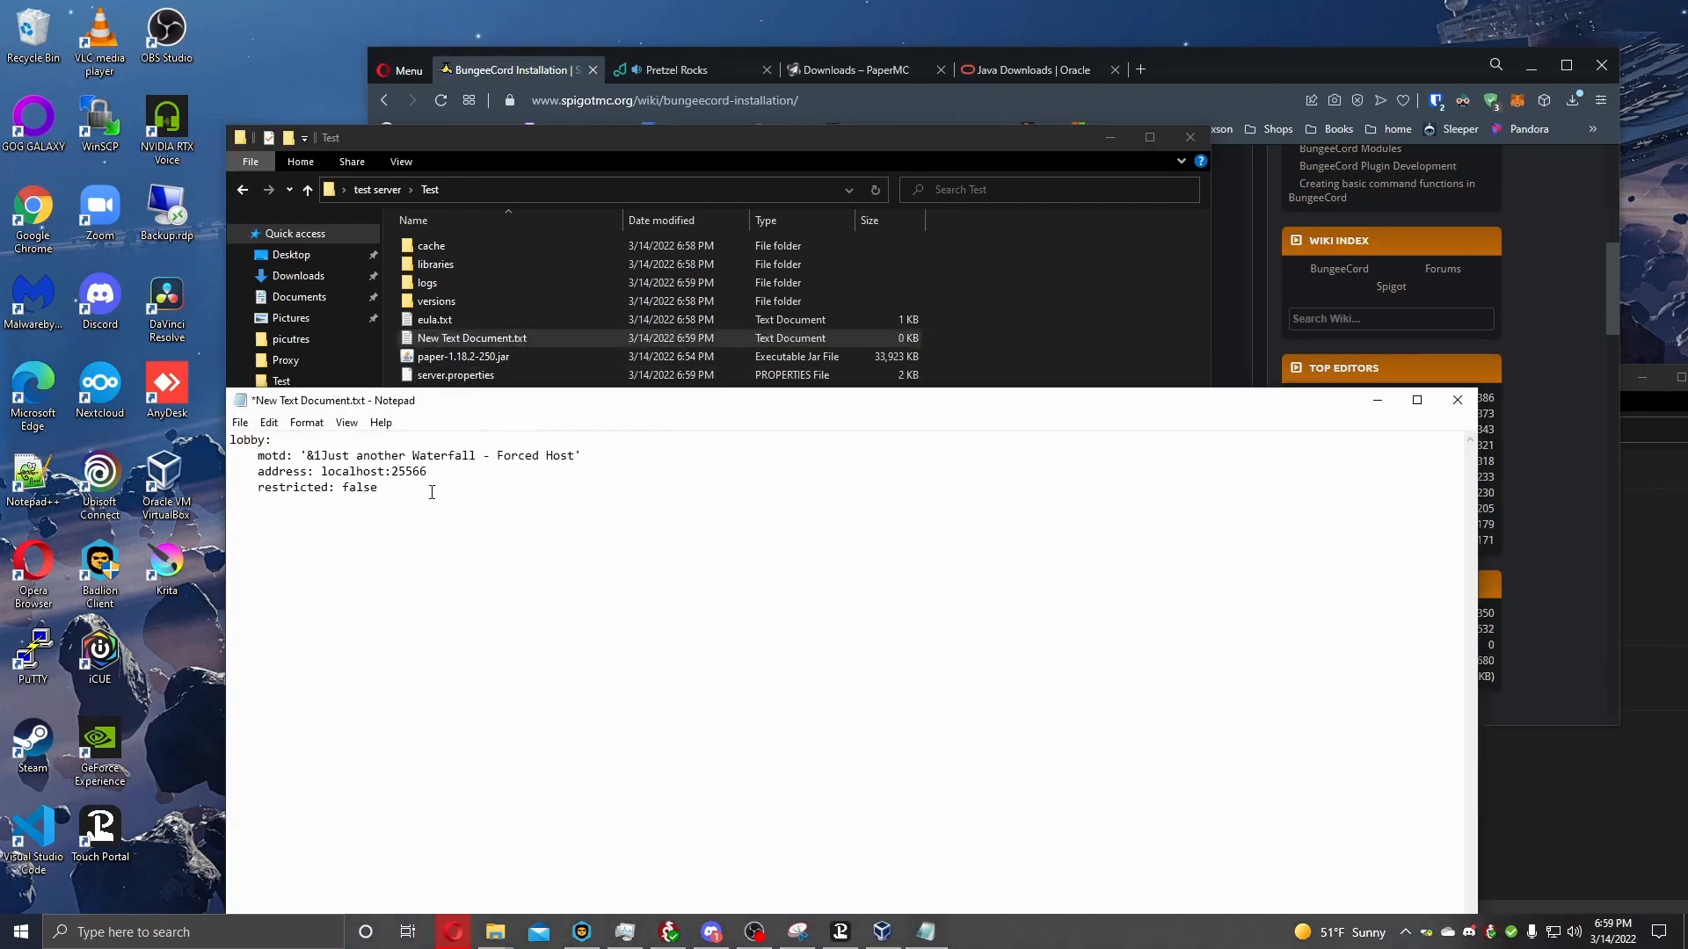
left_click(1457, 400)
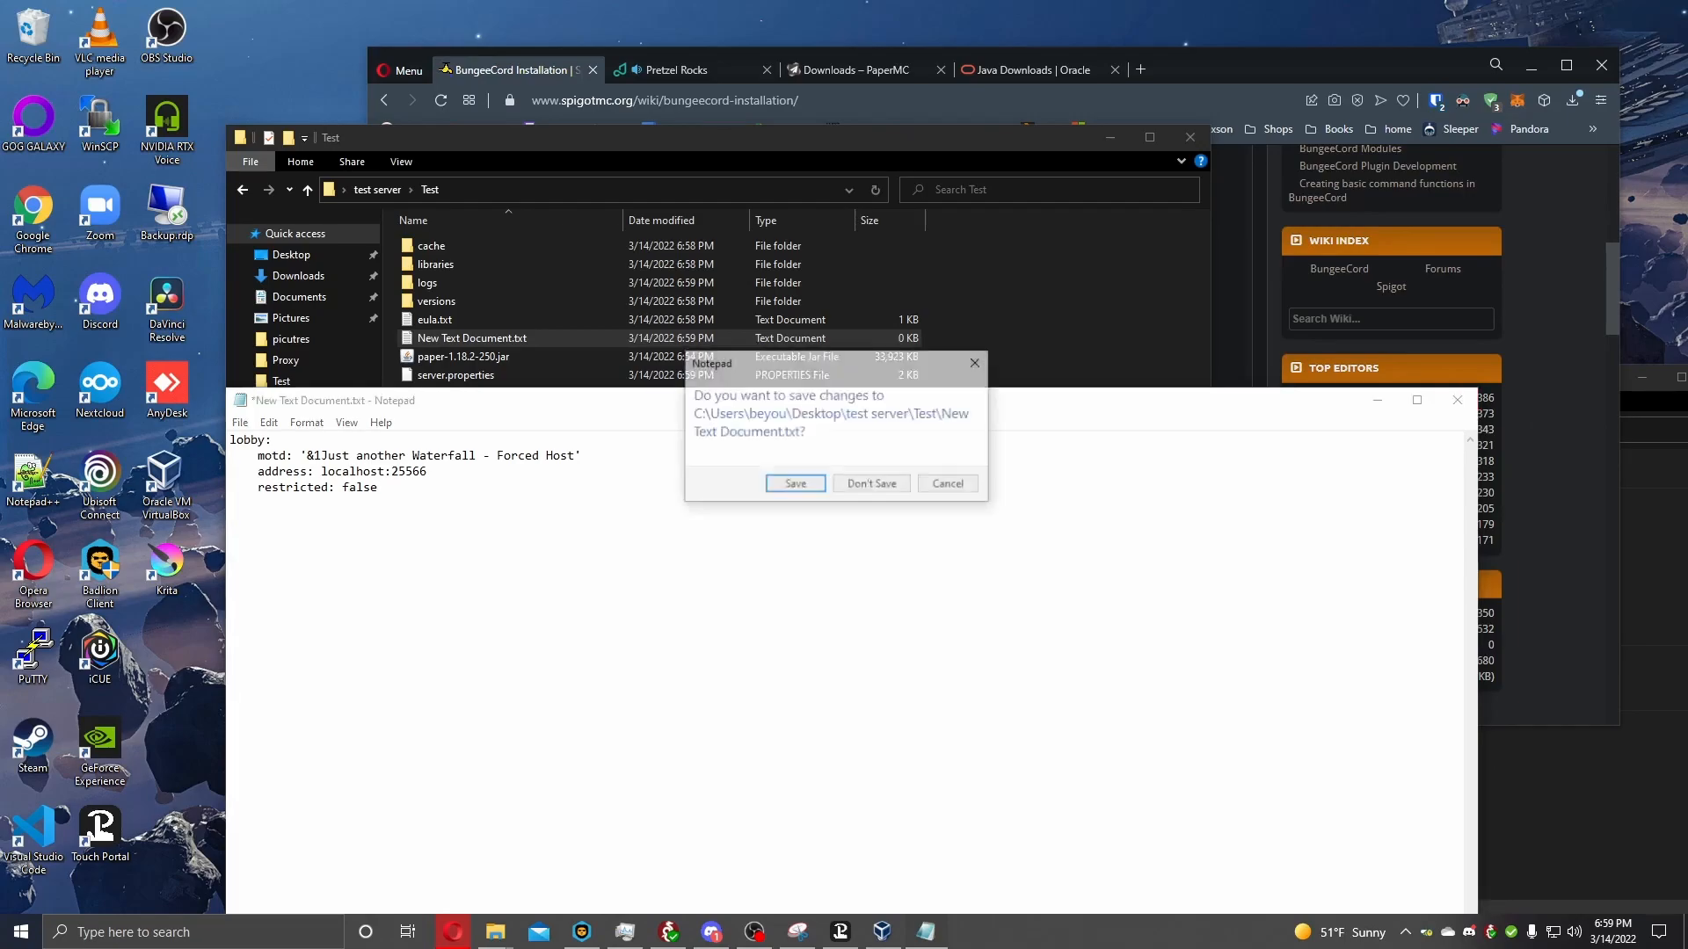
left_click(947, 485)
Copy the Windows startup script from the BungeeCord installation page and replace the text document's contents with it.
left_click(1479, 319)
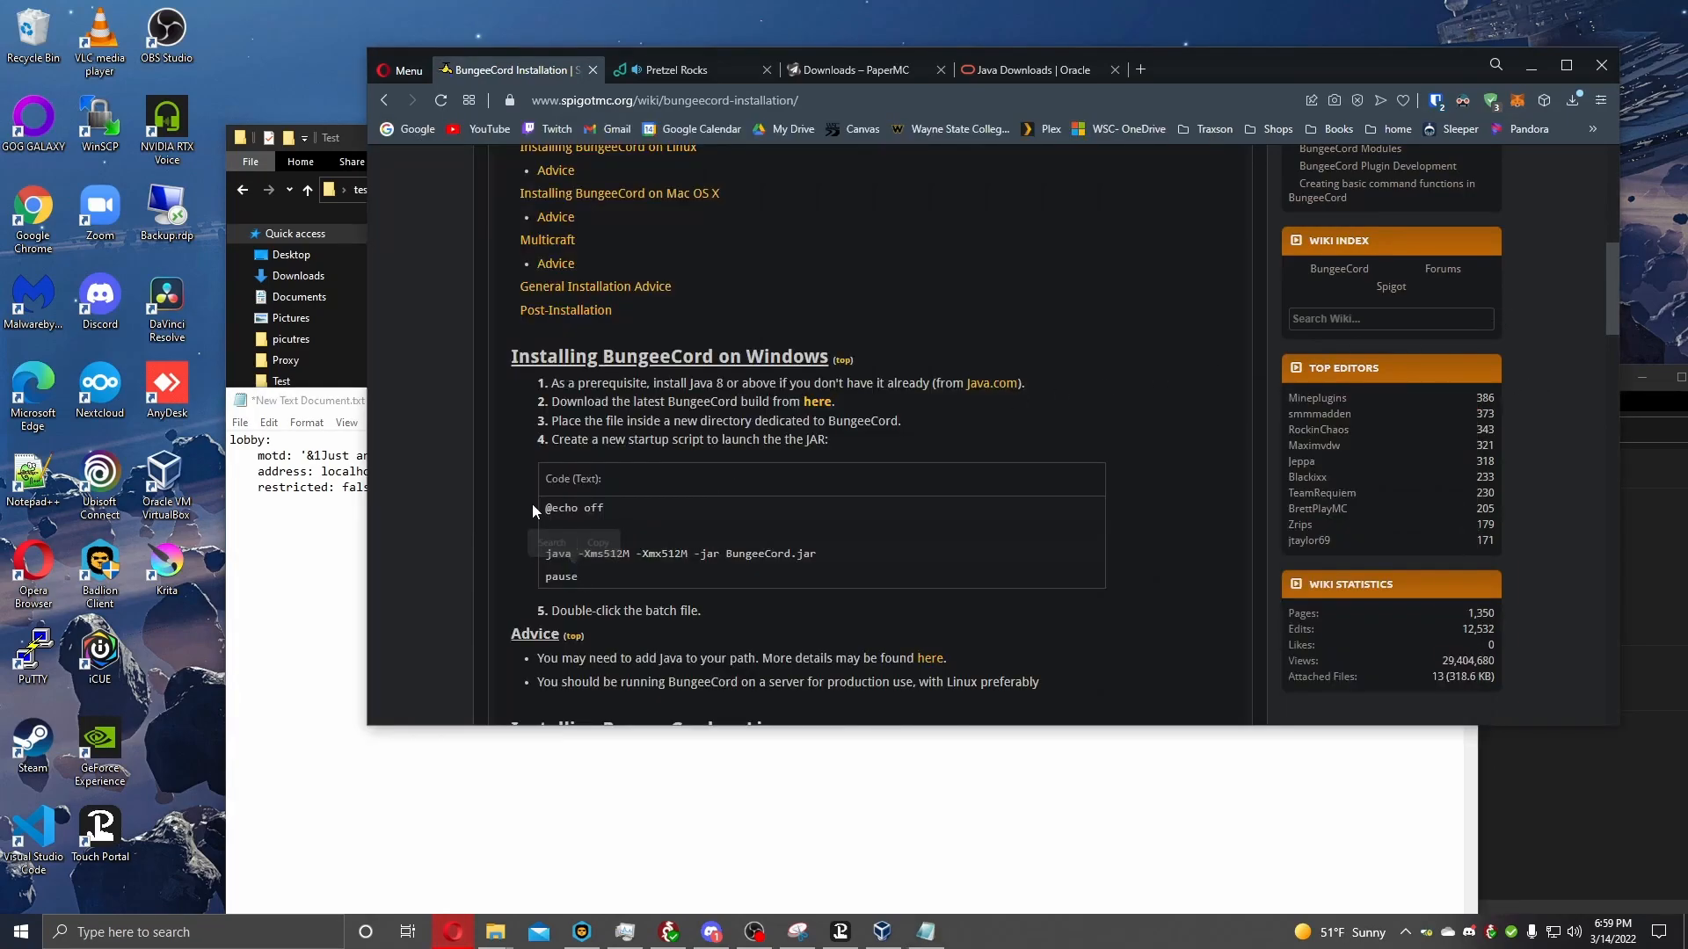
left_click_drag(545, 508, 637, 580)
key("ctrl+c")
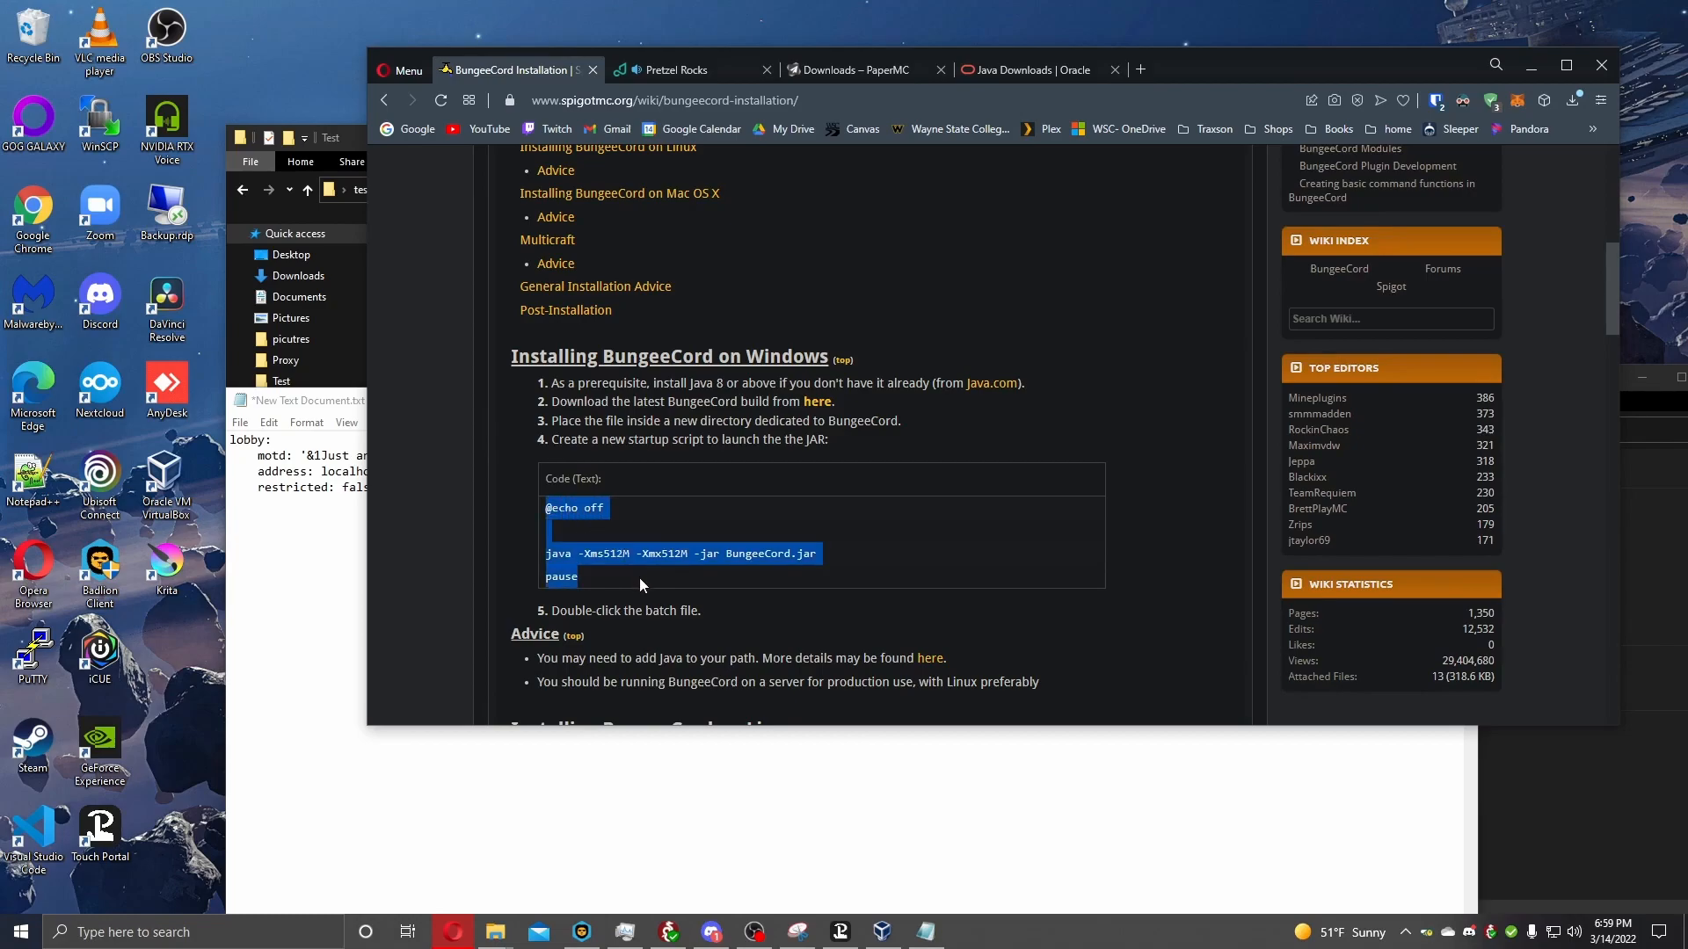
left_click(482, 753)
left_click_drag(437, 539, 258, 457)
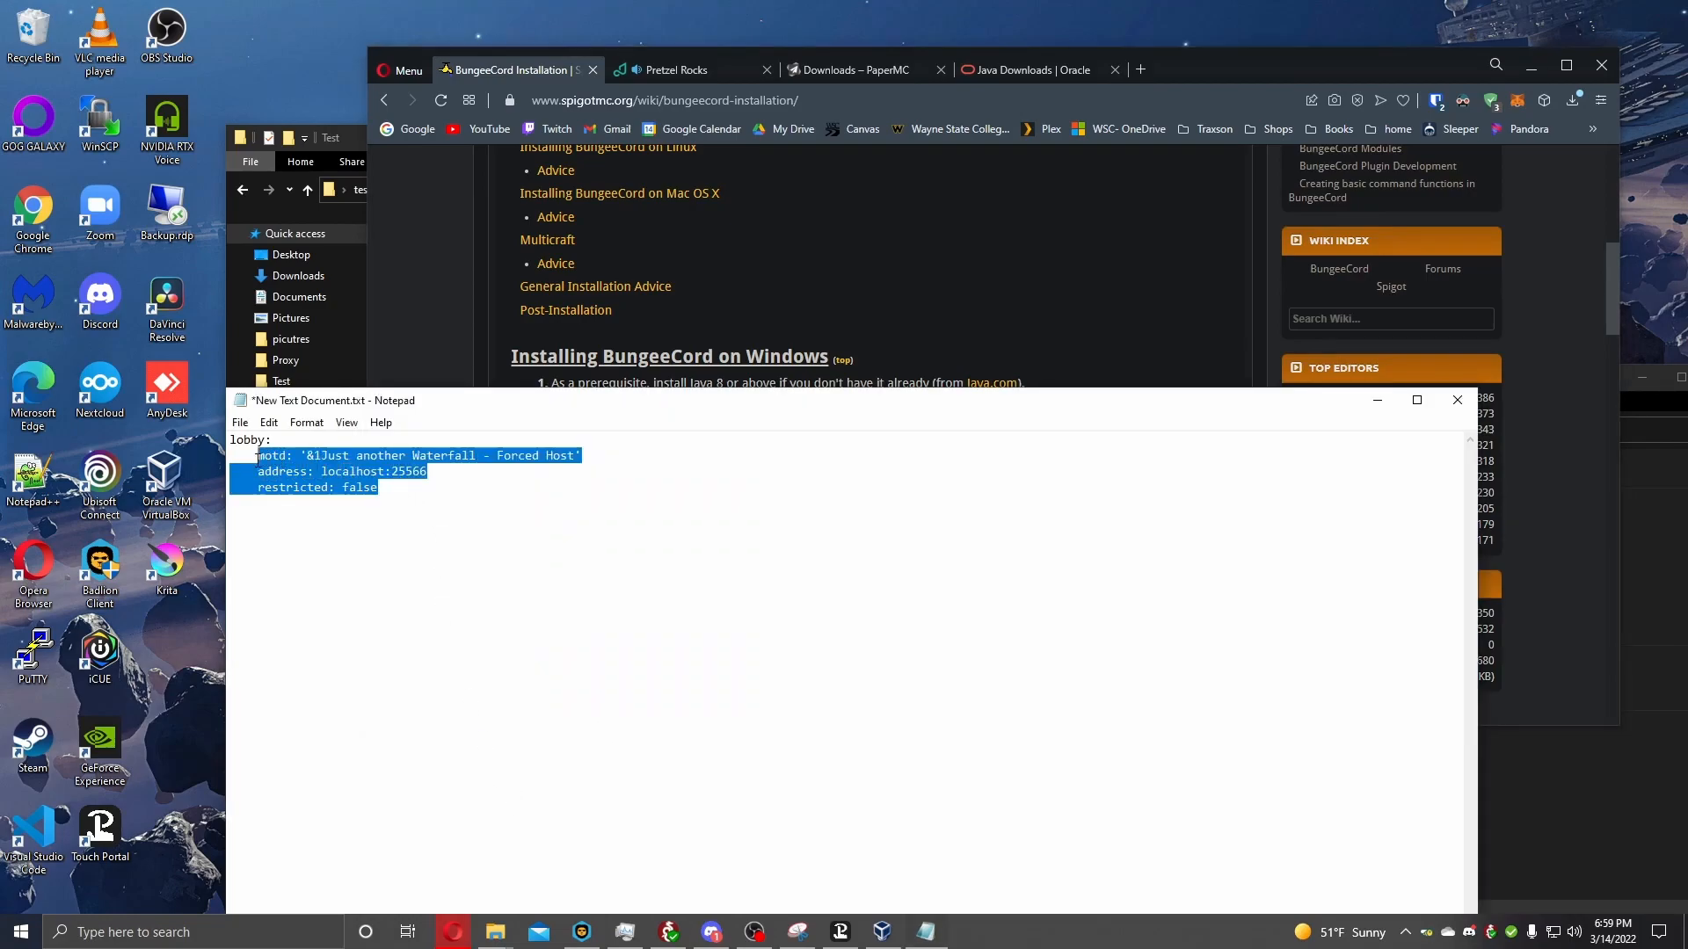
left_click(426, 509)
key("ctrl+a")
key("ctrl+v")
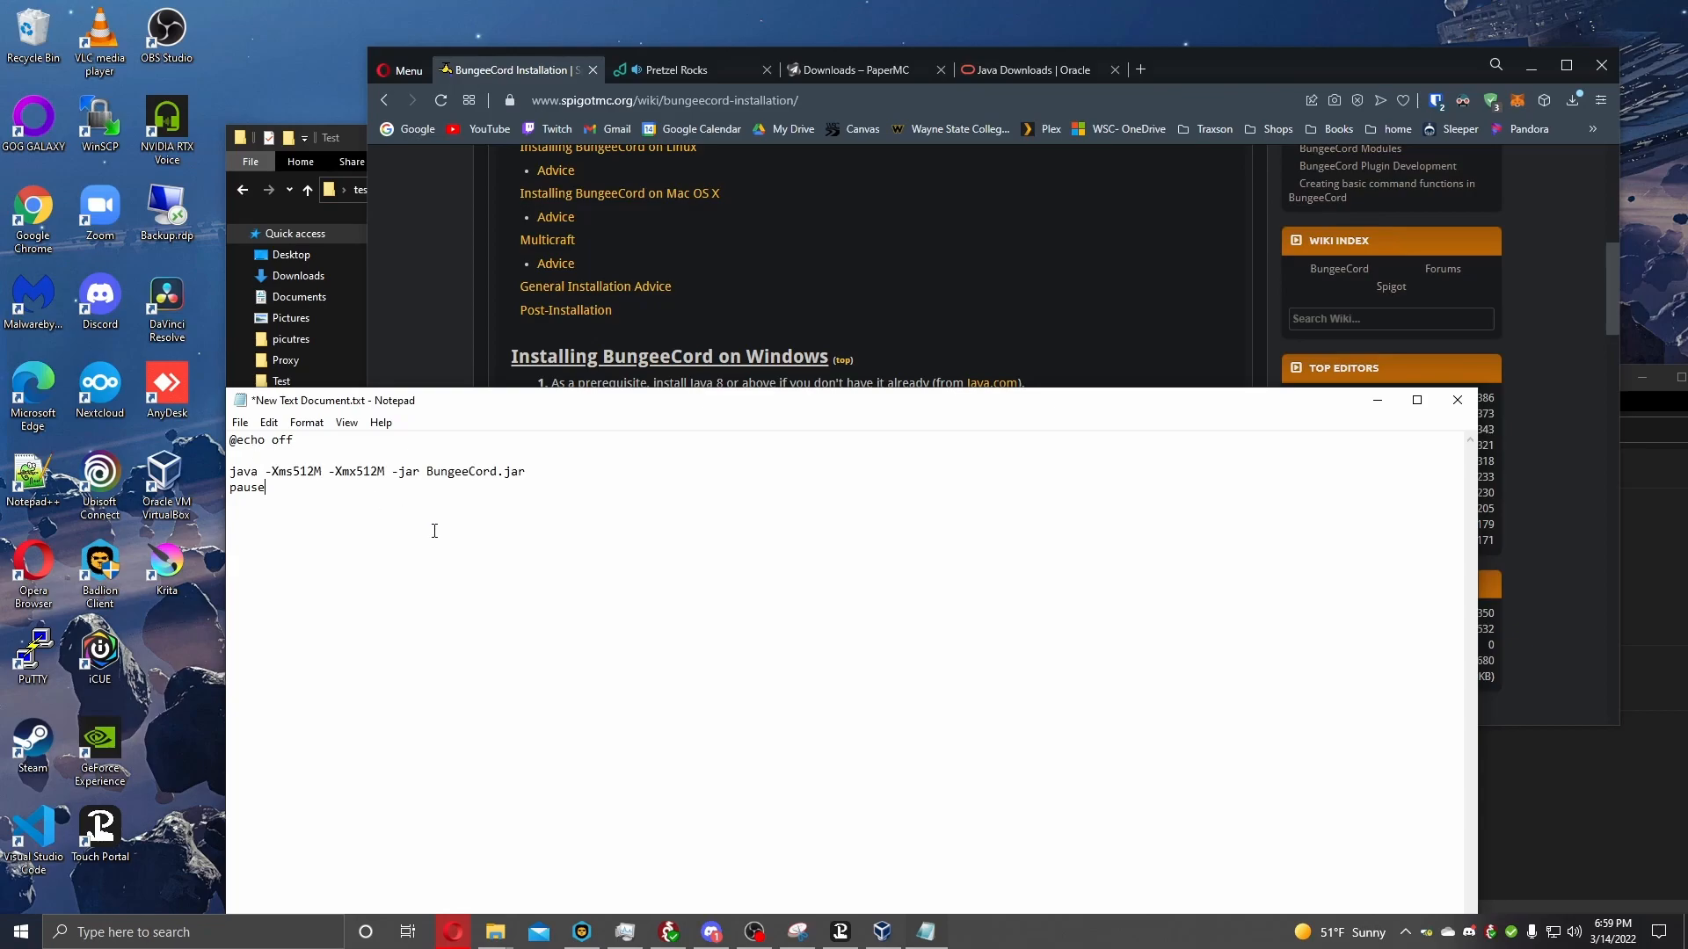
Change the jar name in the script's java line to paper.jar.
key("BackSpace")
key("BackSpace")
key("BackSpace")
key("BackSpace")
key("BackSpace")
key("BackSpace")
key("BackSpace")
key("BackSpace")
key("BackSpace")
key("BackSpace")
type("paper")
Start saving the script under a new name and browse to the Test folder inside Desktop > test server.
left_click(240, 423)
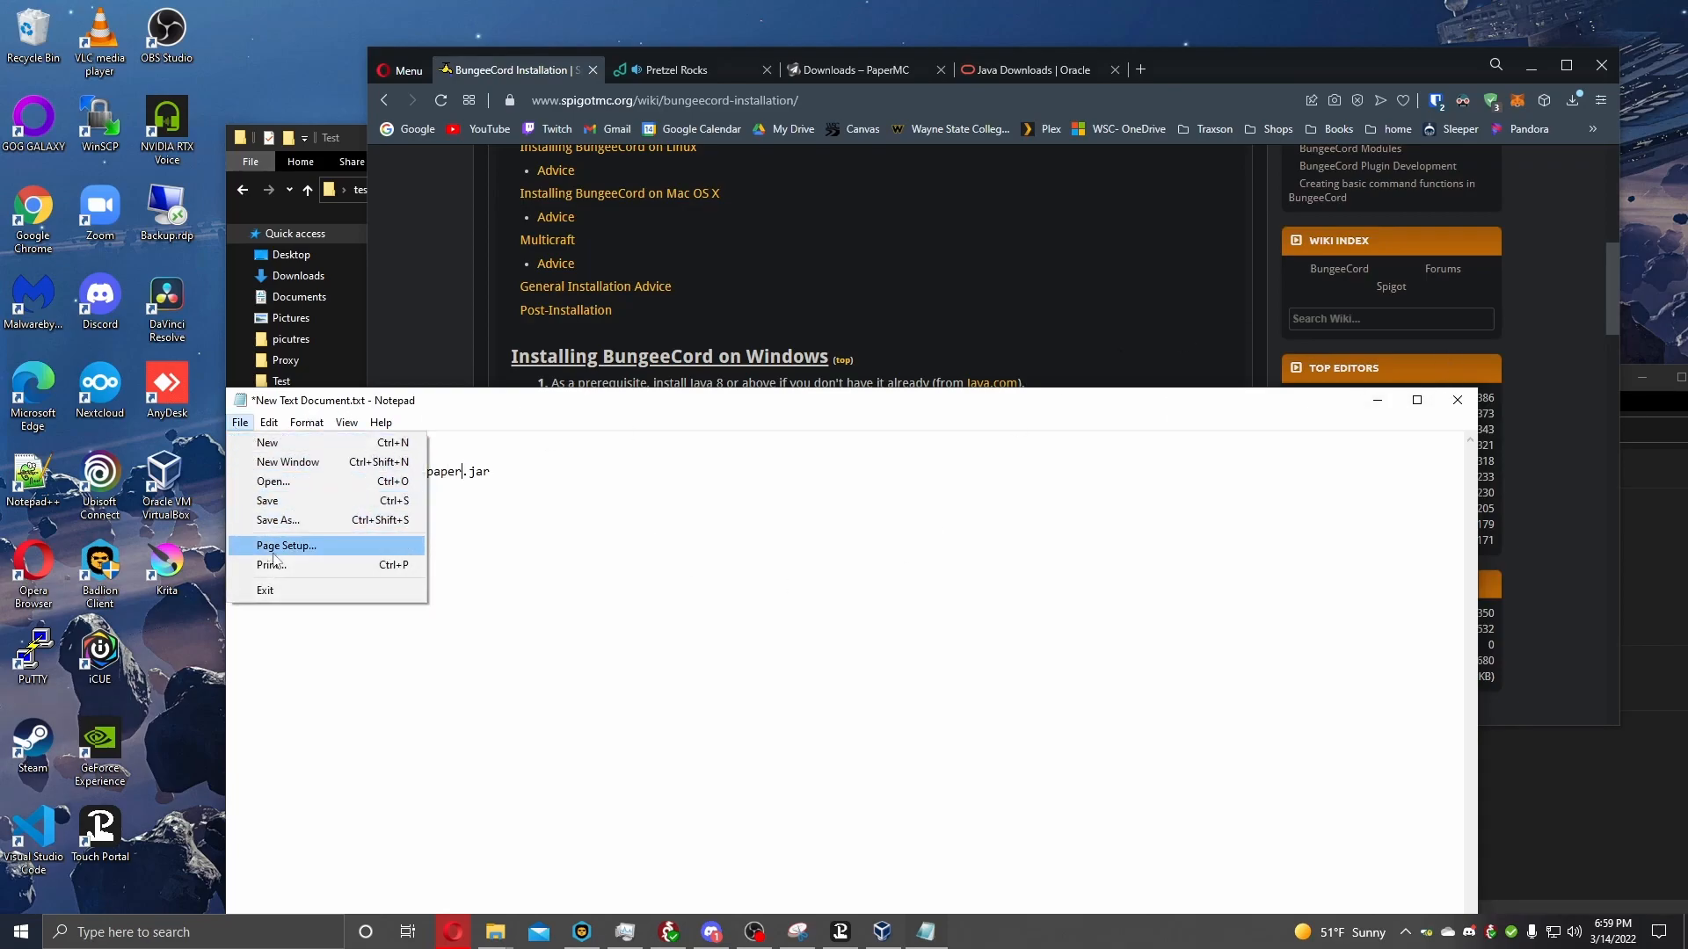
left_click(280, 520)
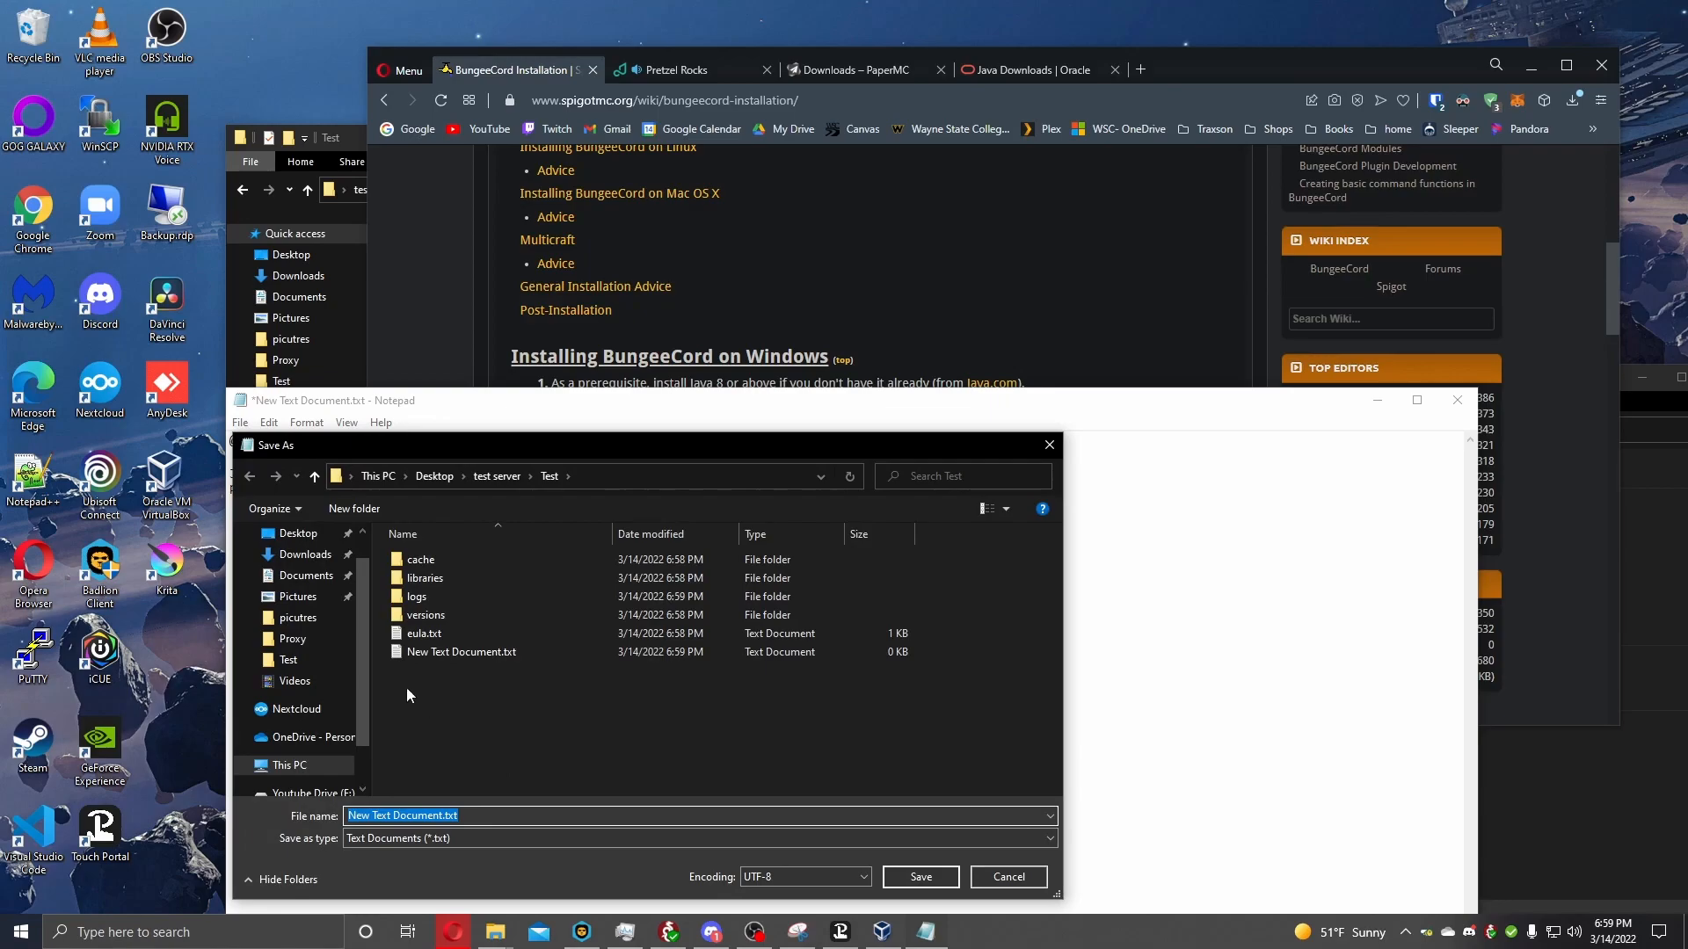
left_click(298, 534)
left_click(451, 561)
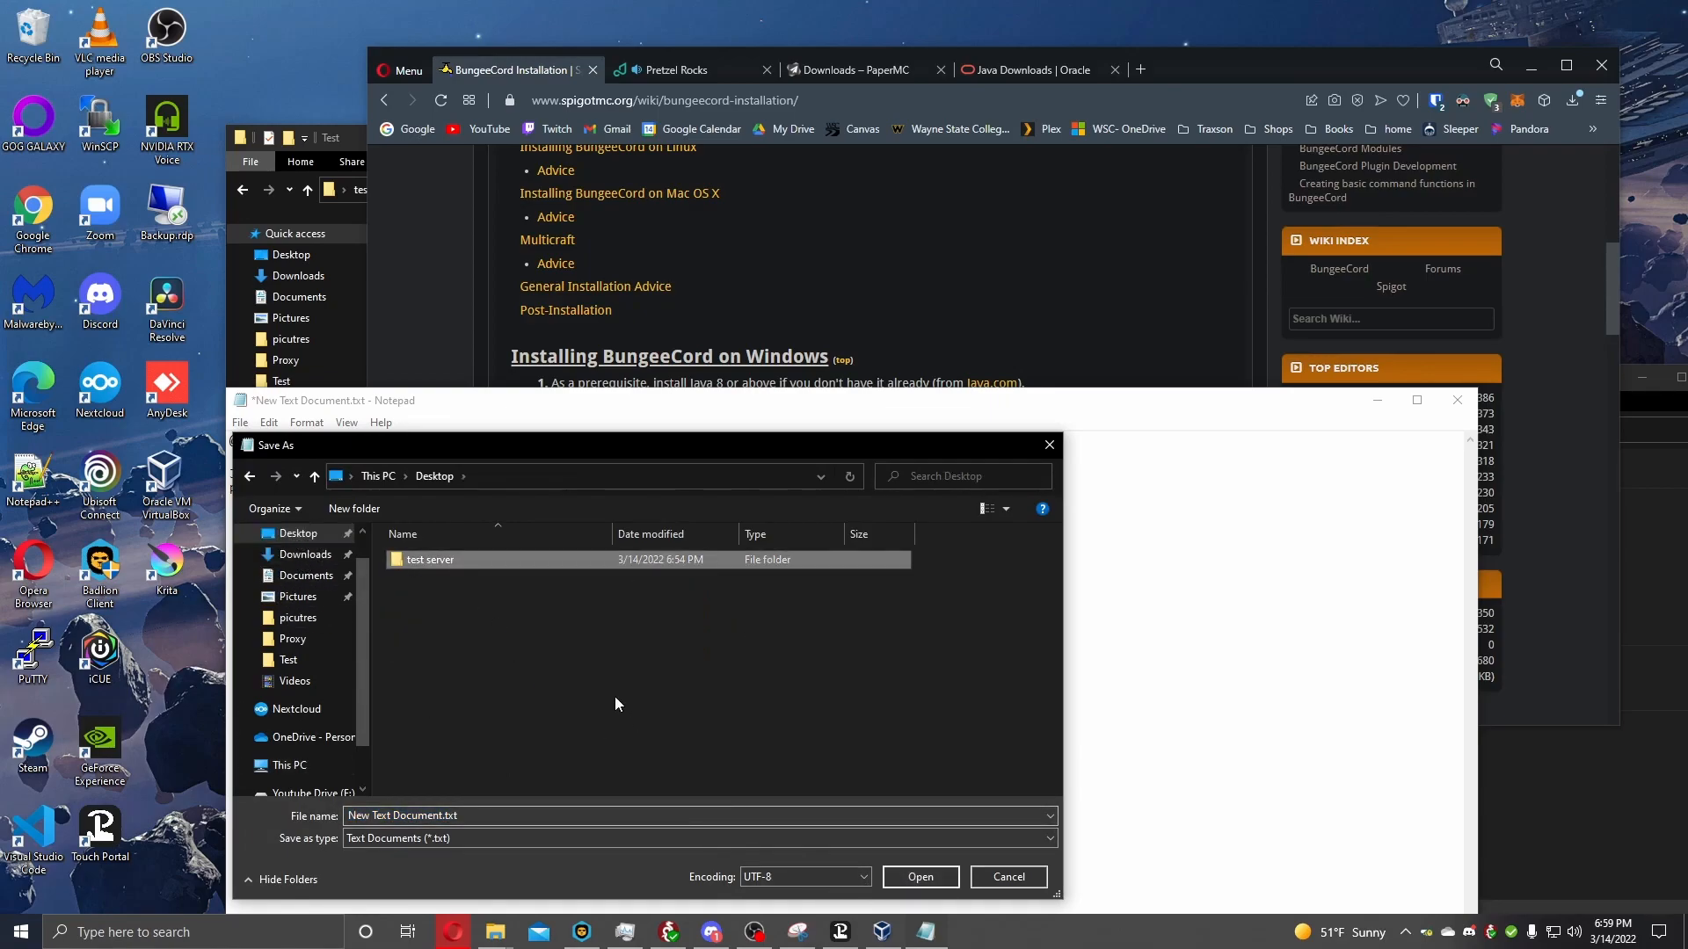
double_click(498, 563)
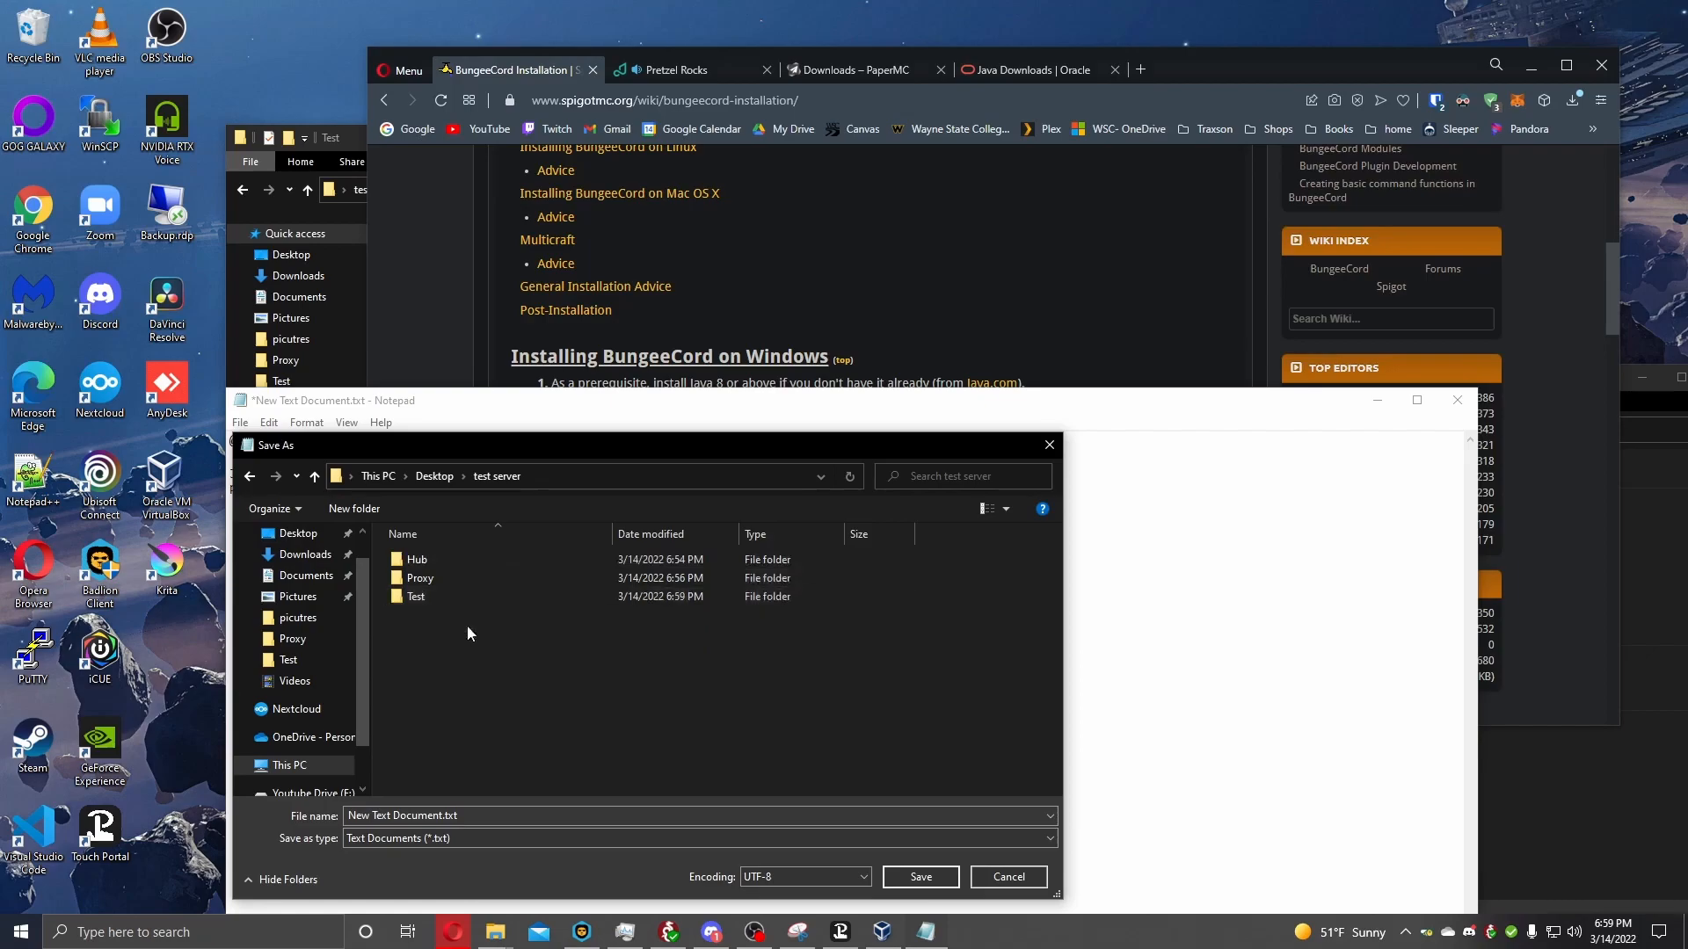
left_click(426, 595)
left_click(429, 574)
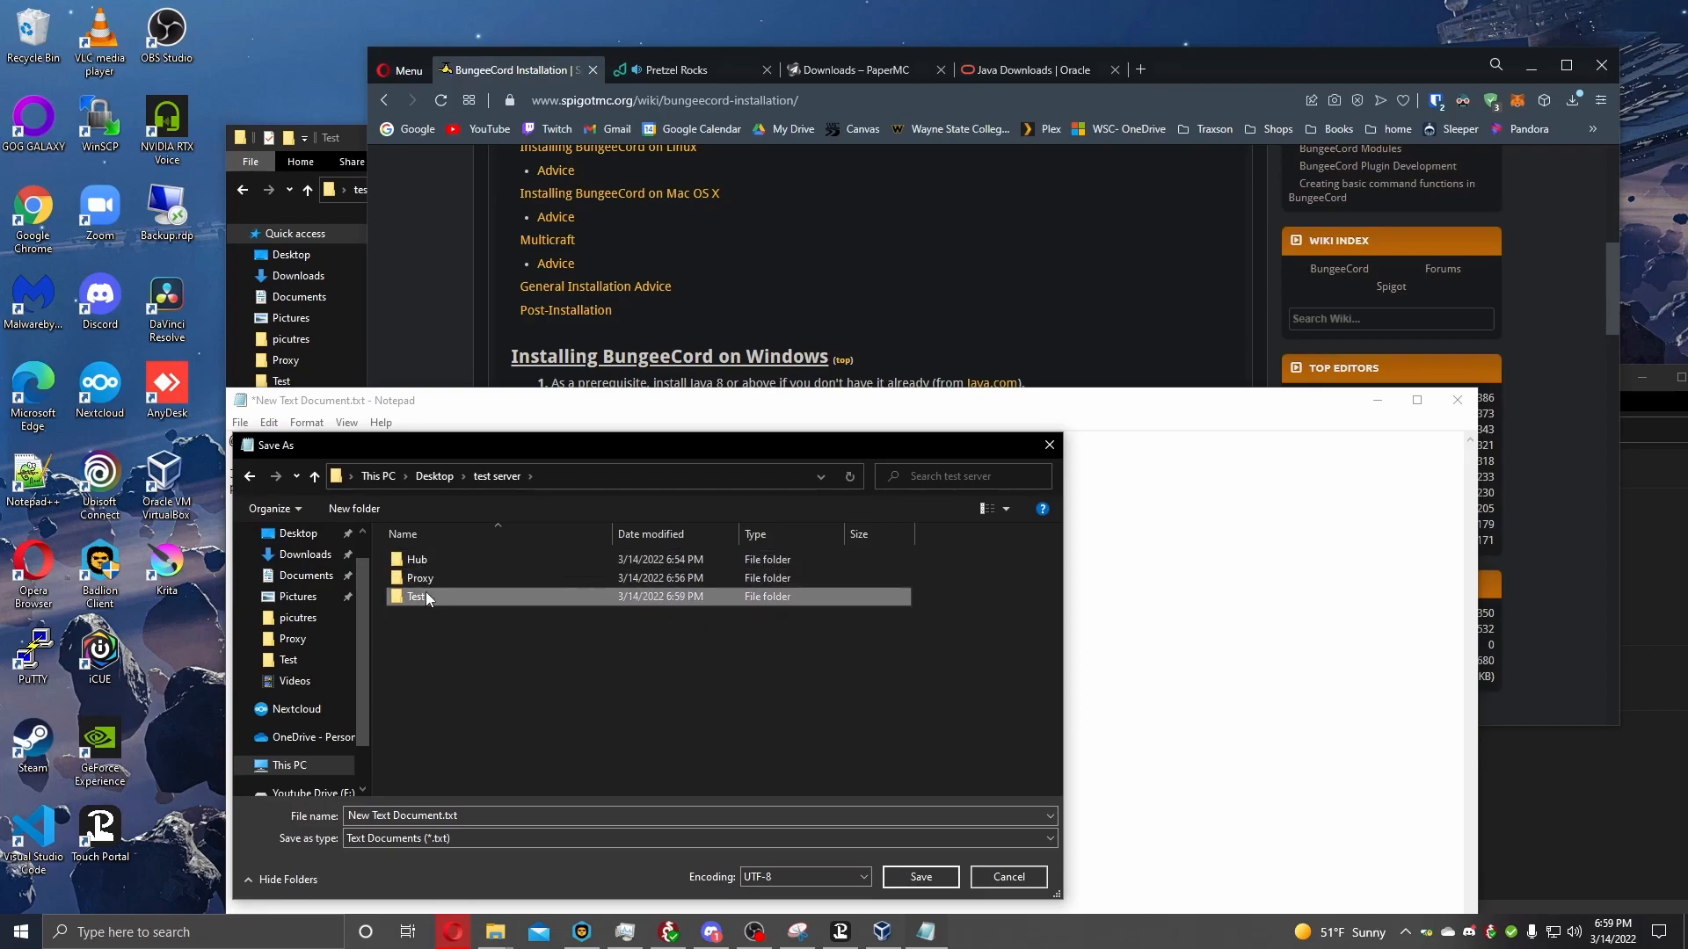
double_click(426, 594)
Save the script as start.bat with the All Files type and close Notepad.
left_click(345, 815)
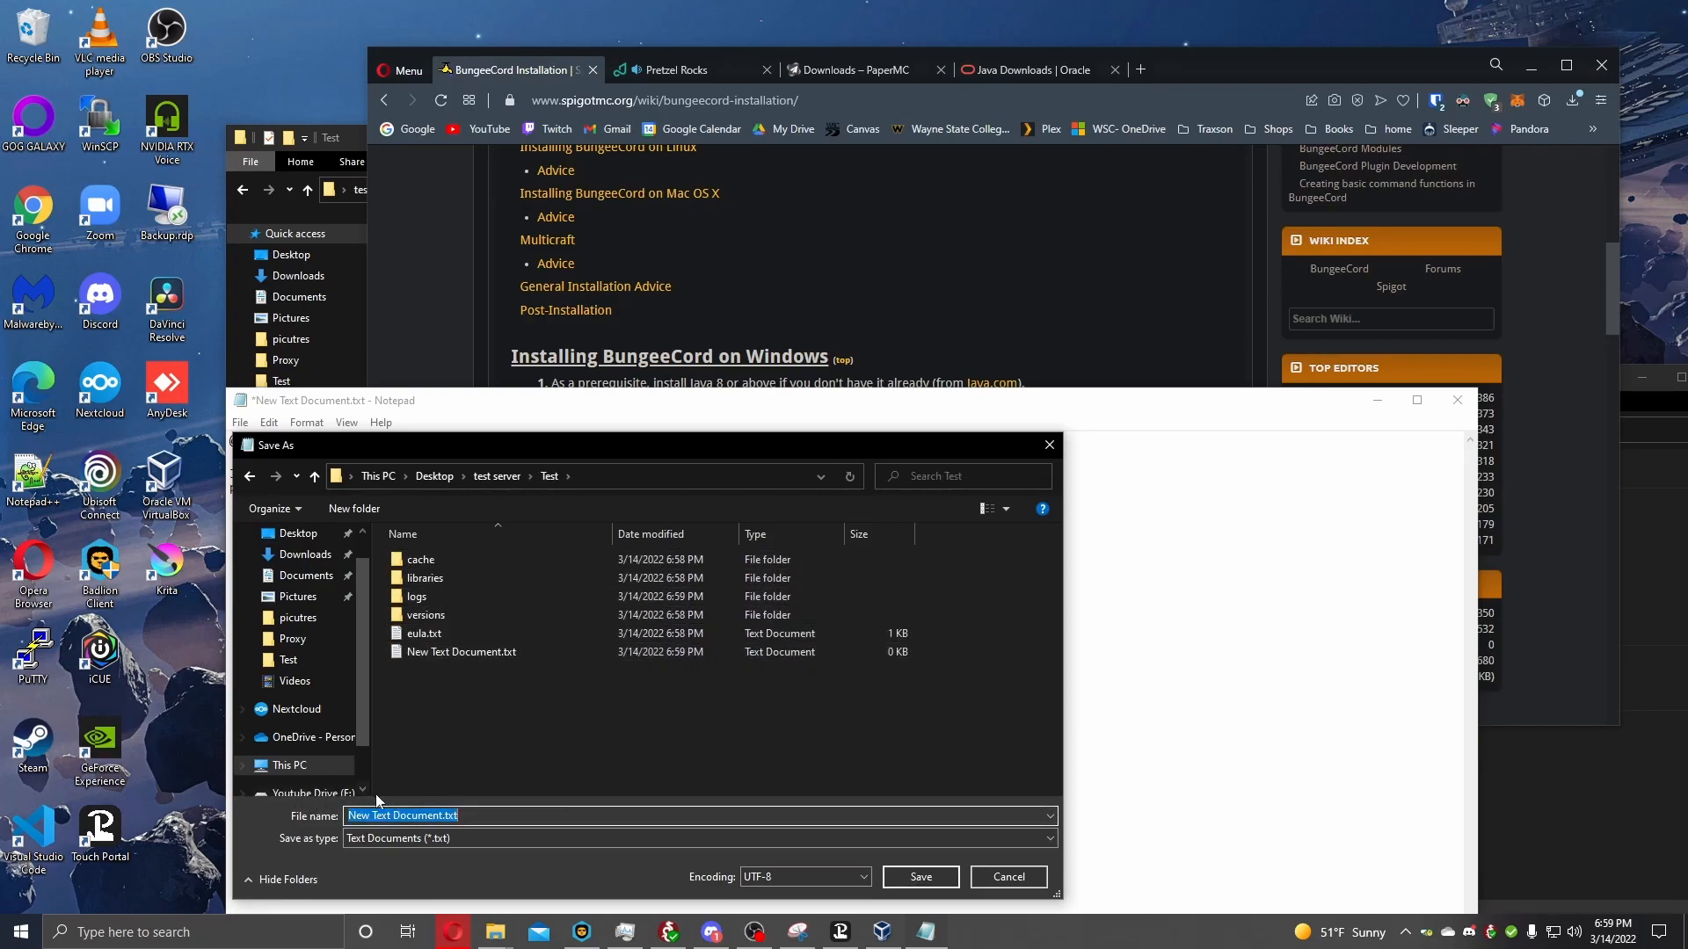
type("T")
type("st")
left_click(398, 839)
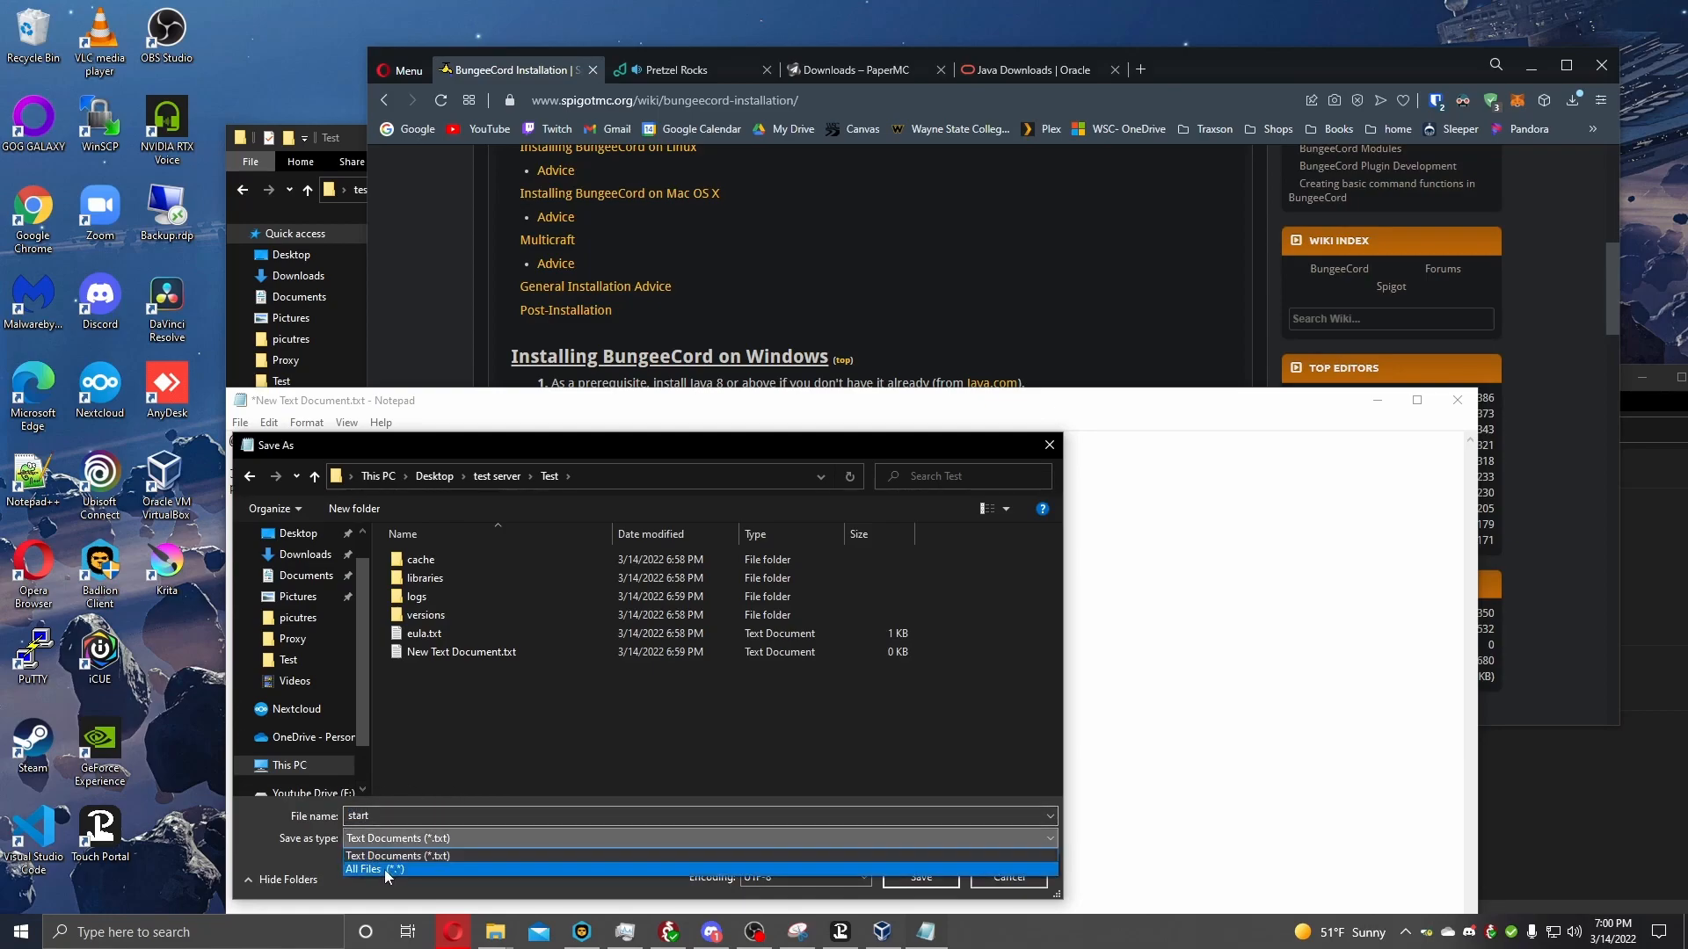
left_click(383, 868)
left_click(394, 816)
left_click(394, 816)
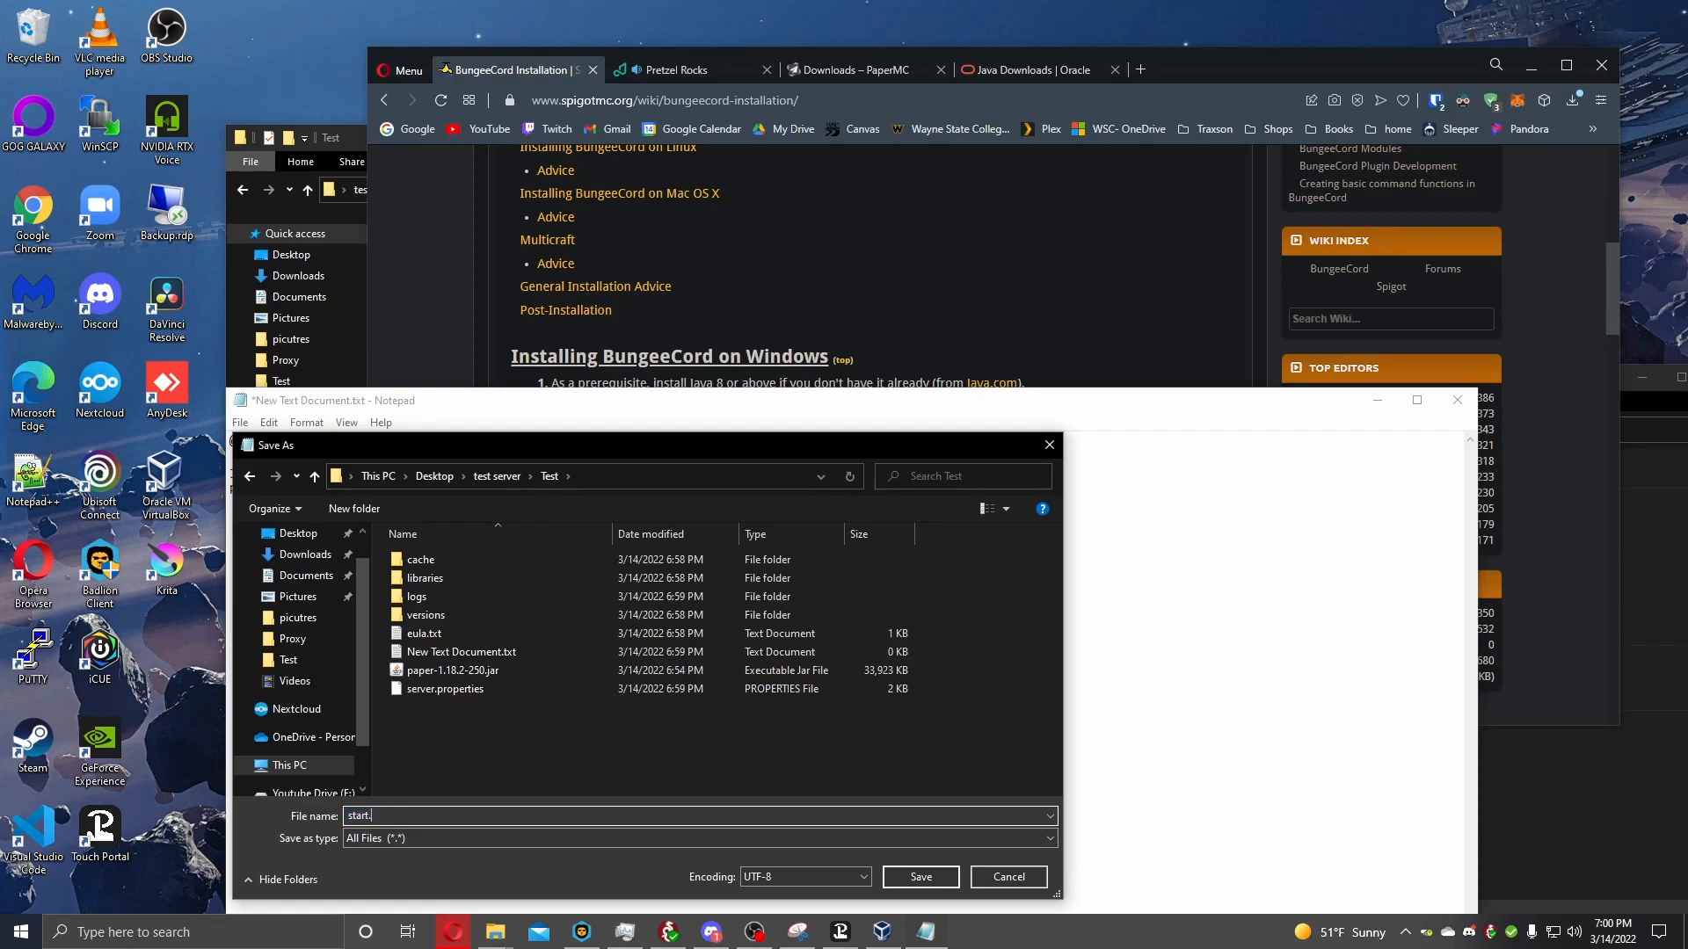
type(".bat")
key("Return")
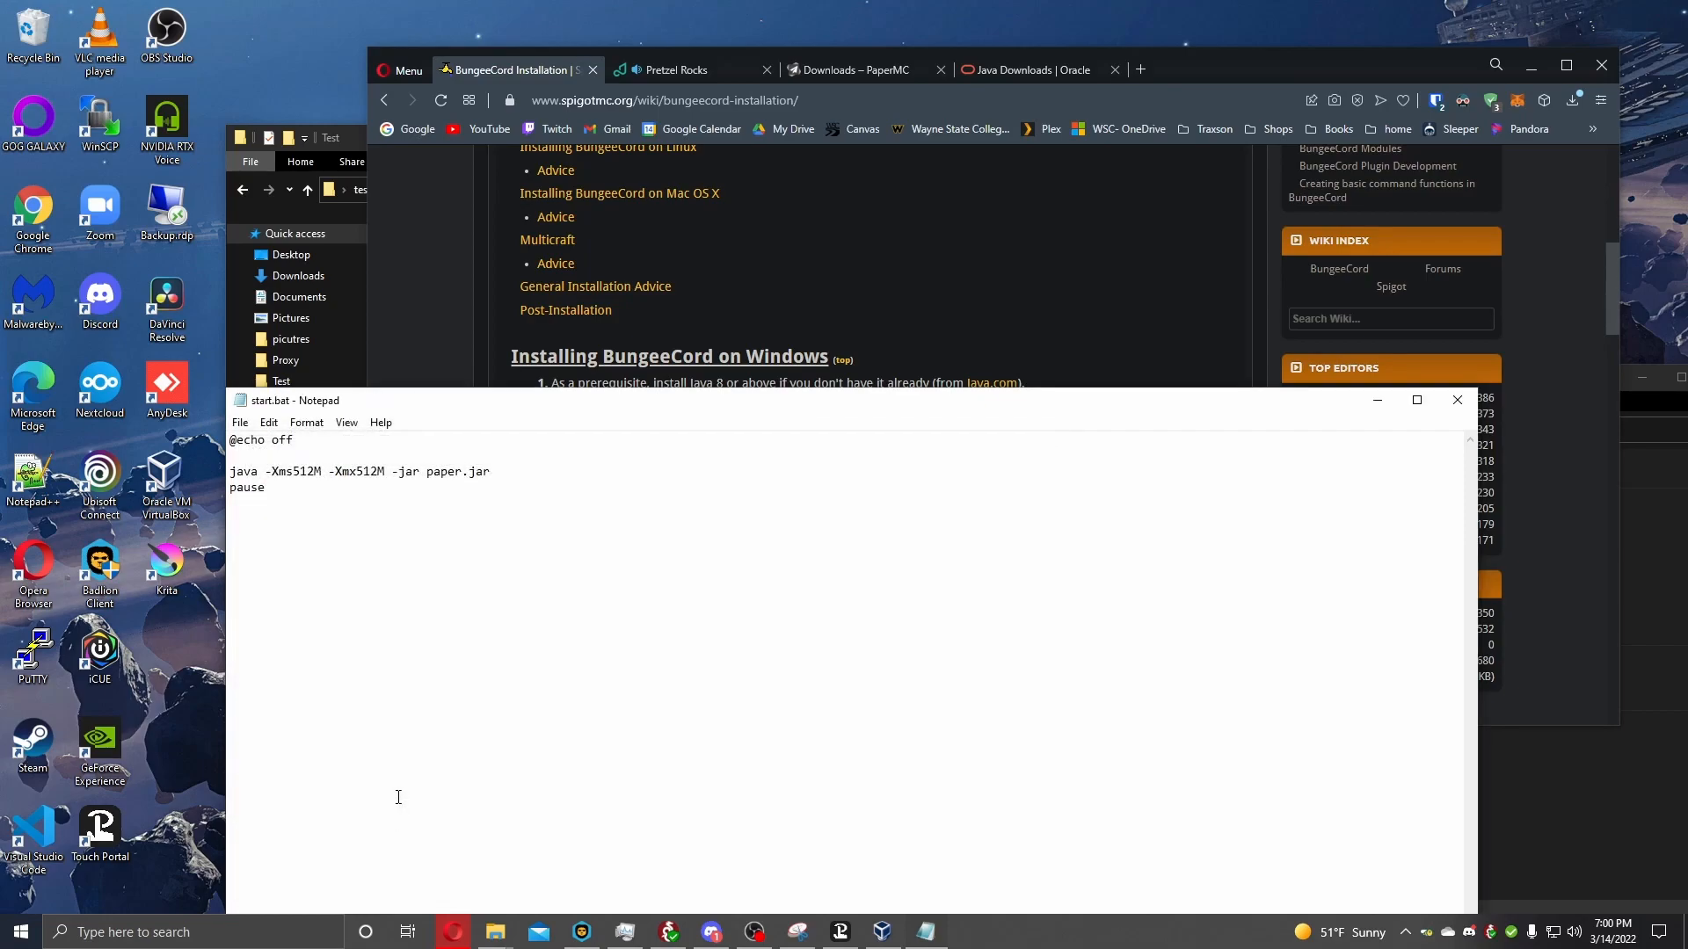
left_click(1457, 400)
Try to run start.bat from the Test folder and dismiss its console window.
left_click(366, 588)
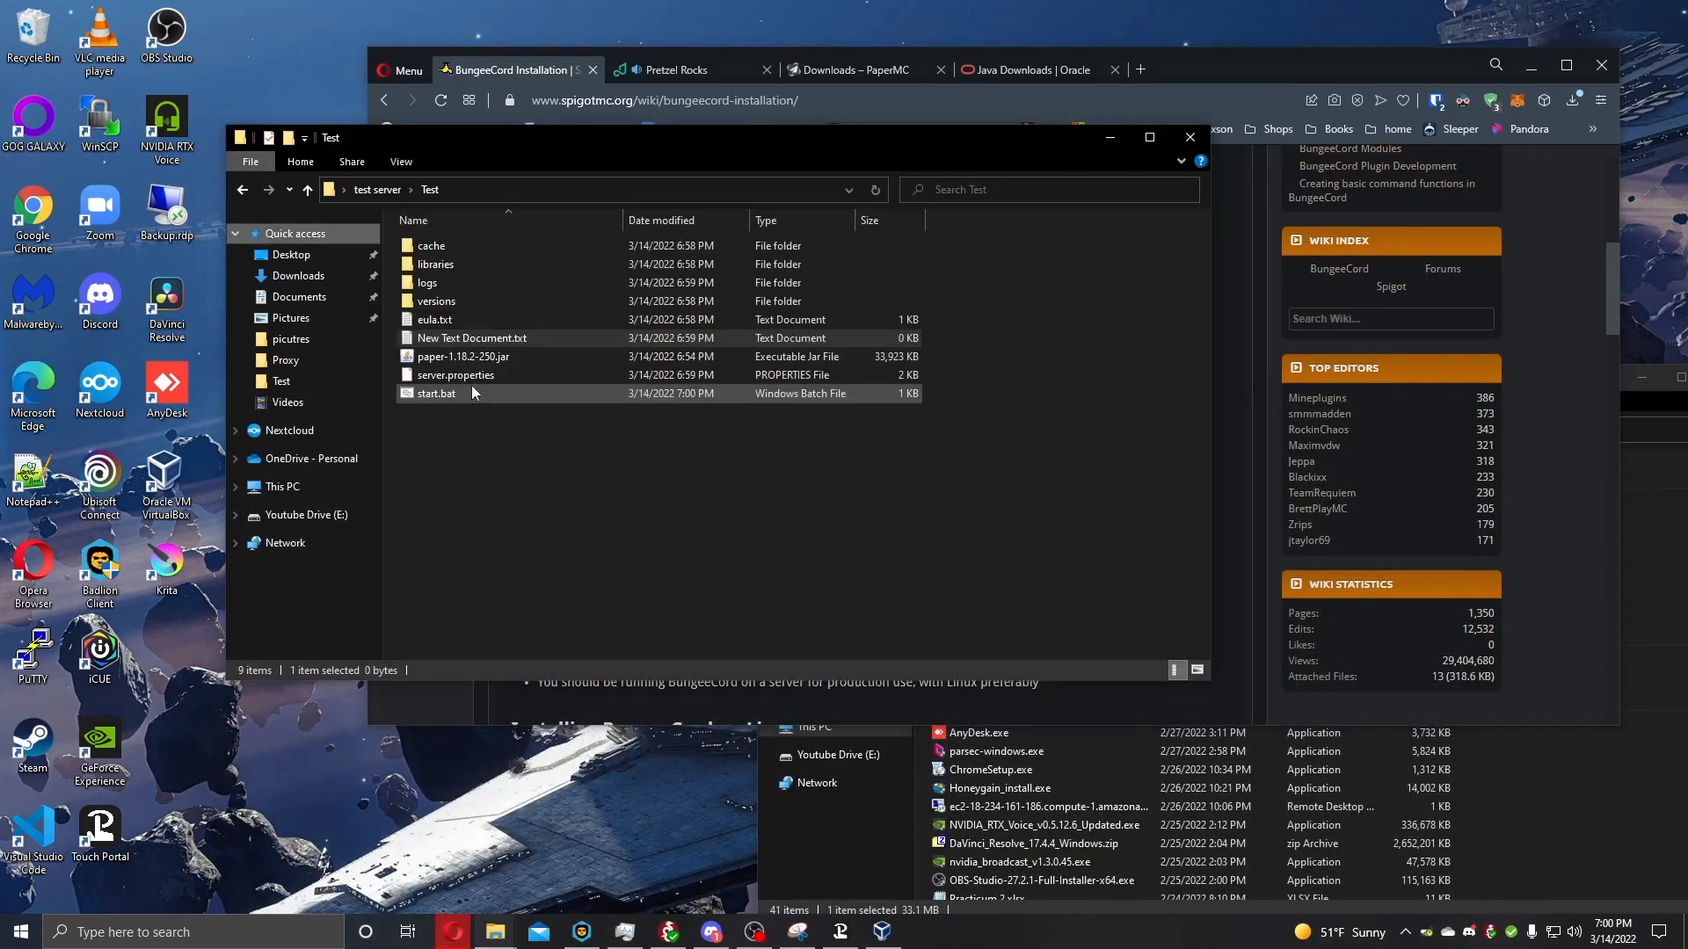
double_click(446, 392)
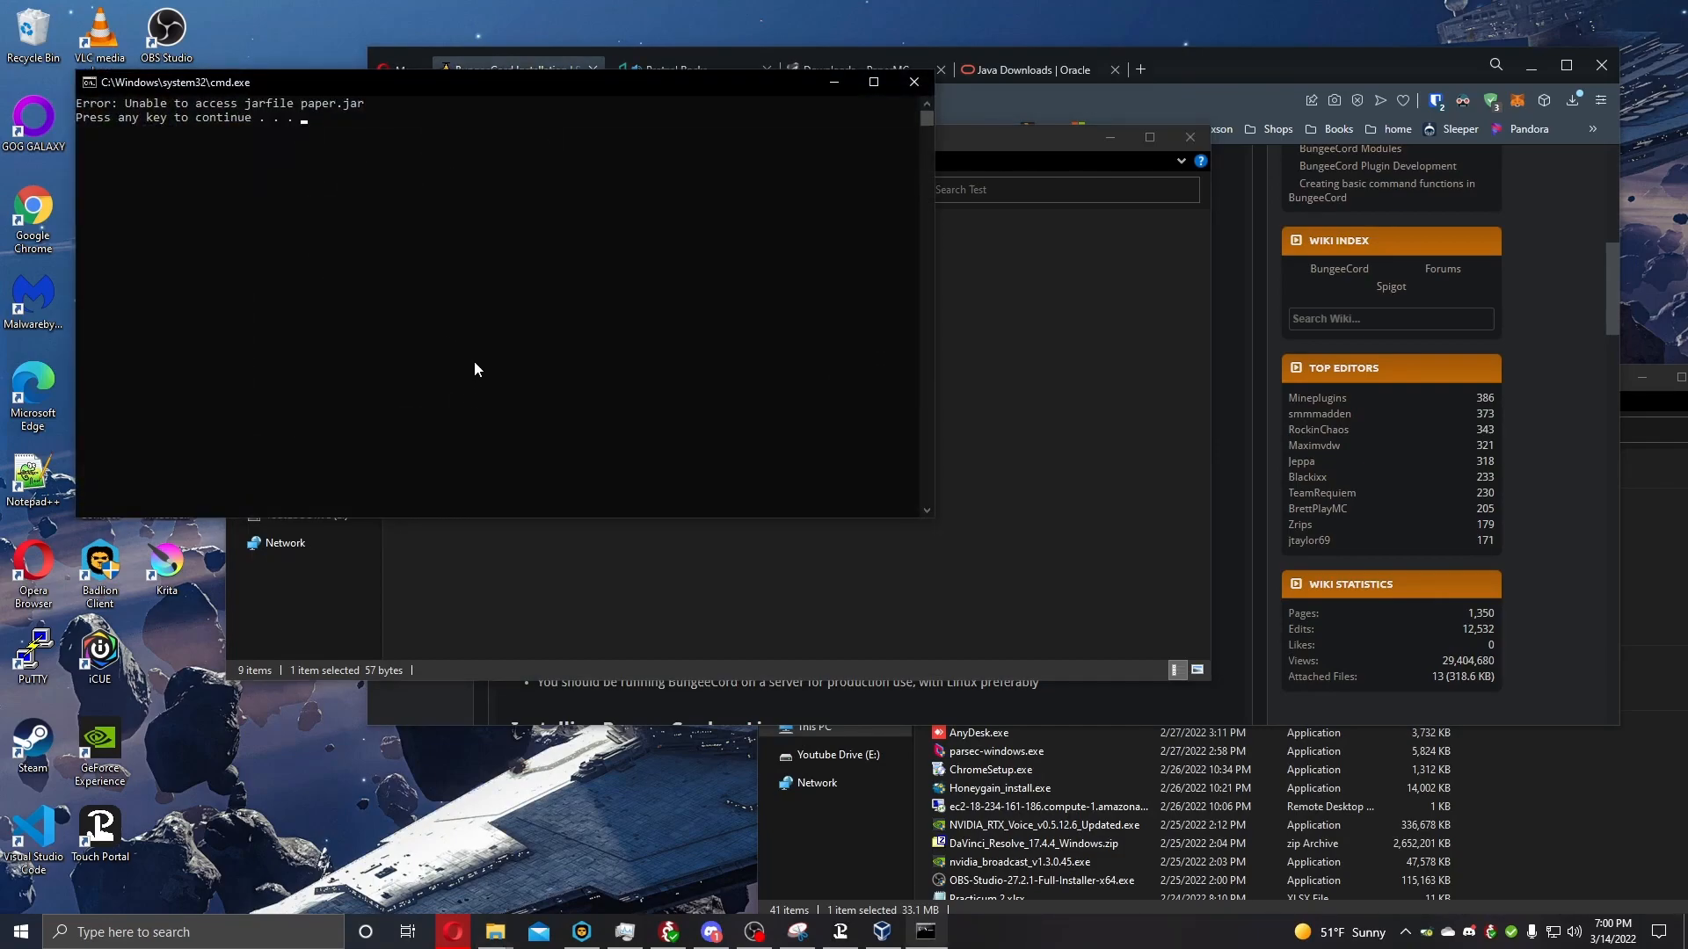
key("Return")
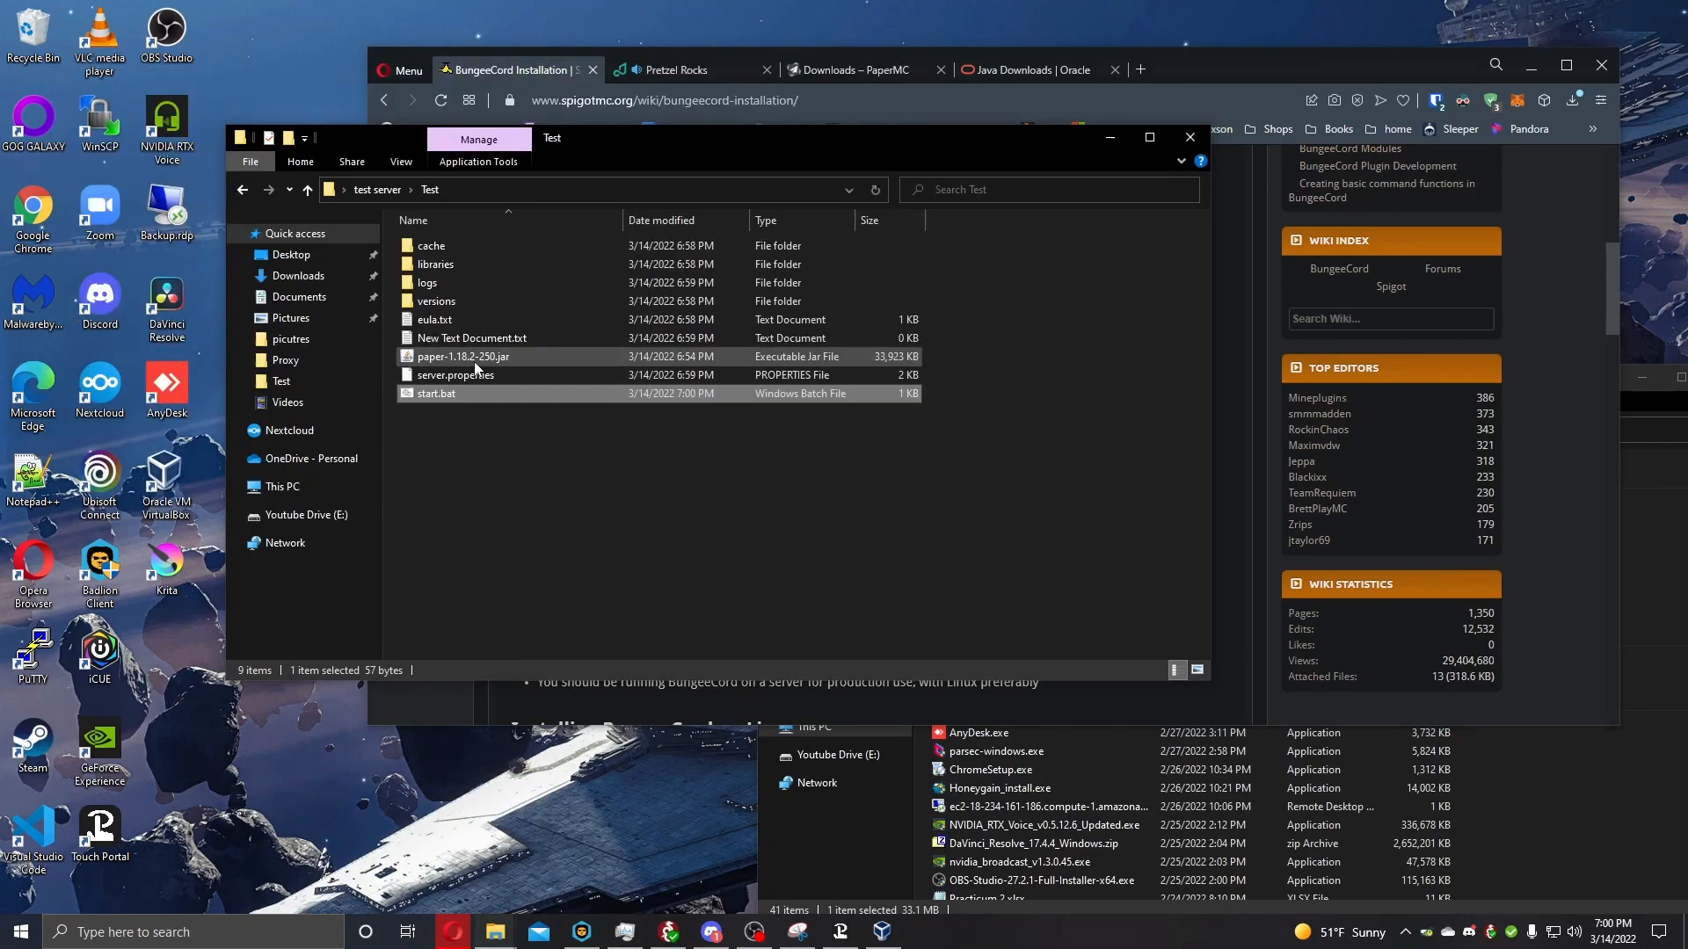
Rename paper-1.18.2-250.jar to paper.jar in the Test folder, run start.bat again and dismiss its console window.
left_click(501, 357)
right_click(503, 360)
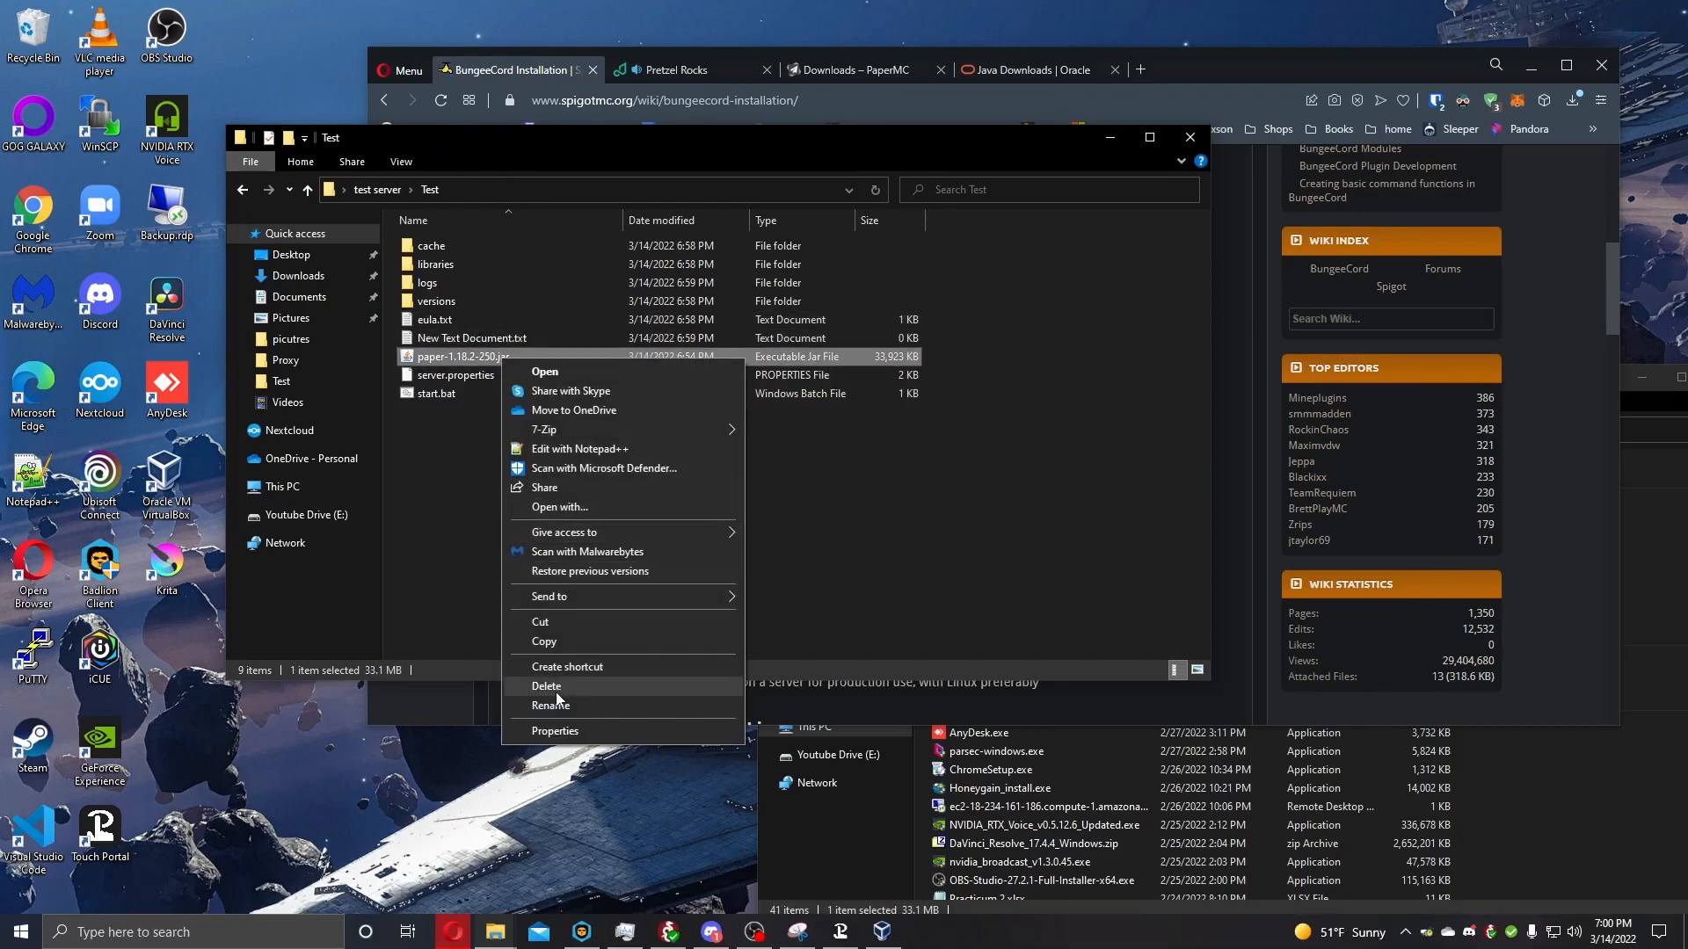
left_click(528, 693)
key("Right")
key("BackSpace")
key("BackSpace")
key("BackSpace")
key("BackSpace")
key("BackSpace")
key("BackSpace")
key("BackSpace")
key("BackSpace")
key("BackSpace")
key("BackSpace")
key("BackSpace")
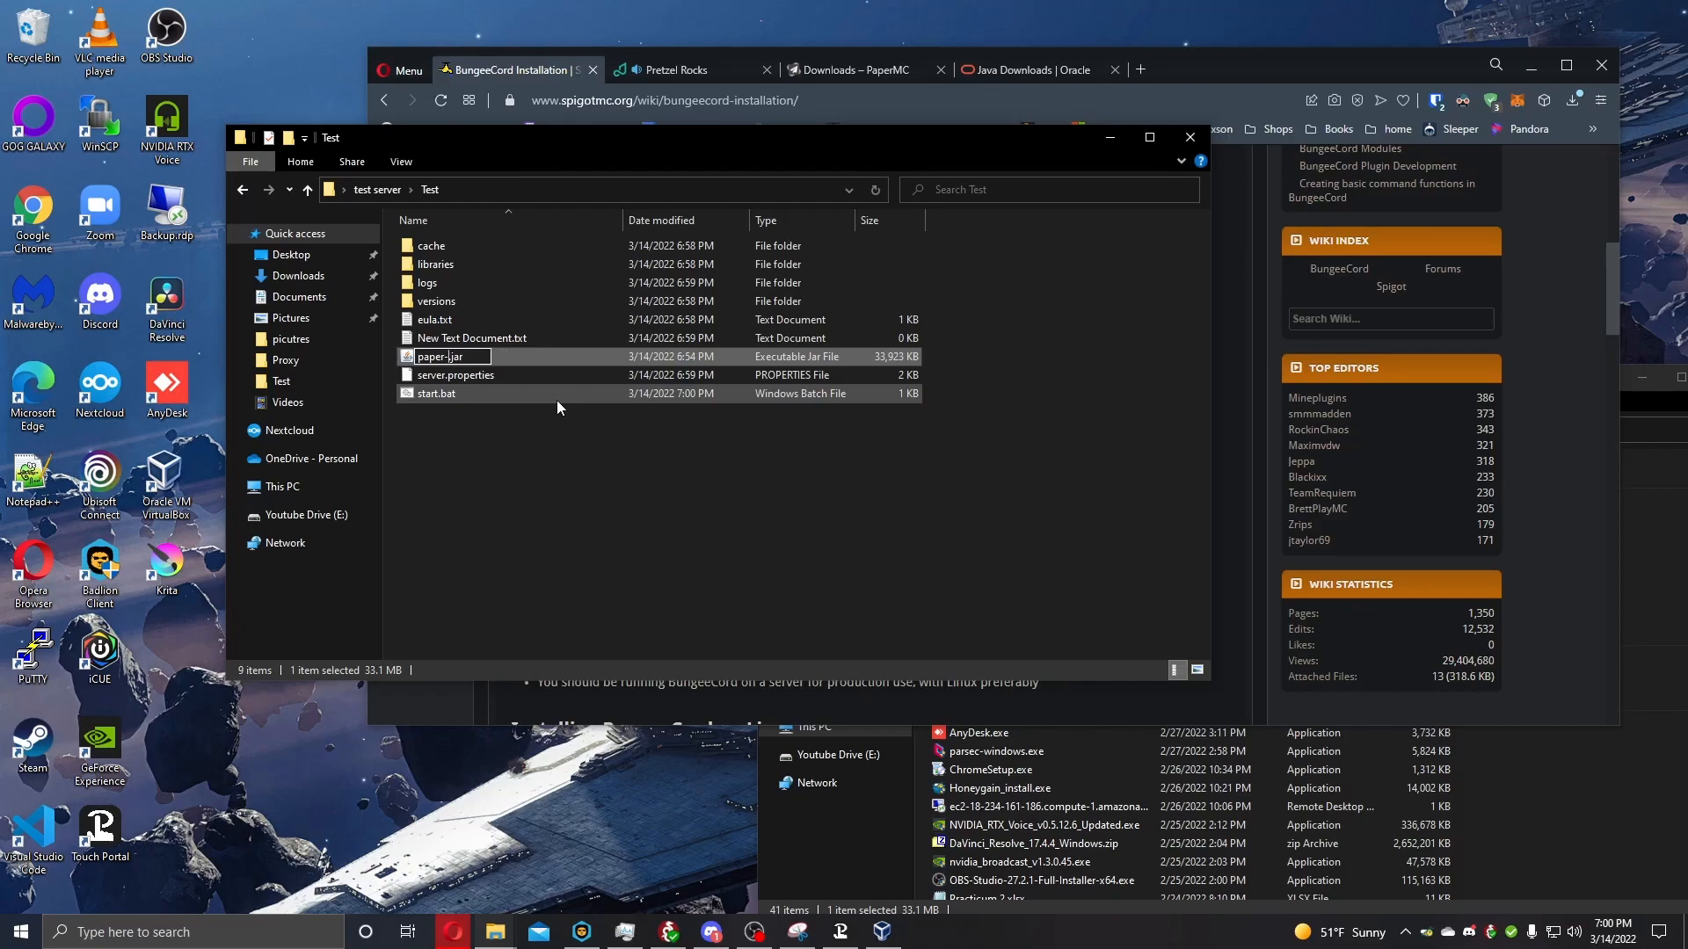
key("Return")
double_click(557, 396)
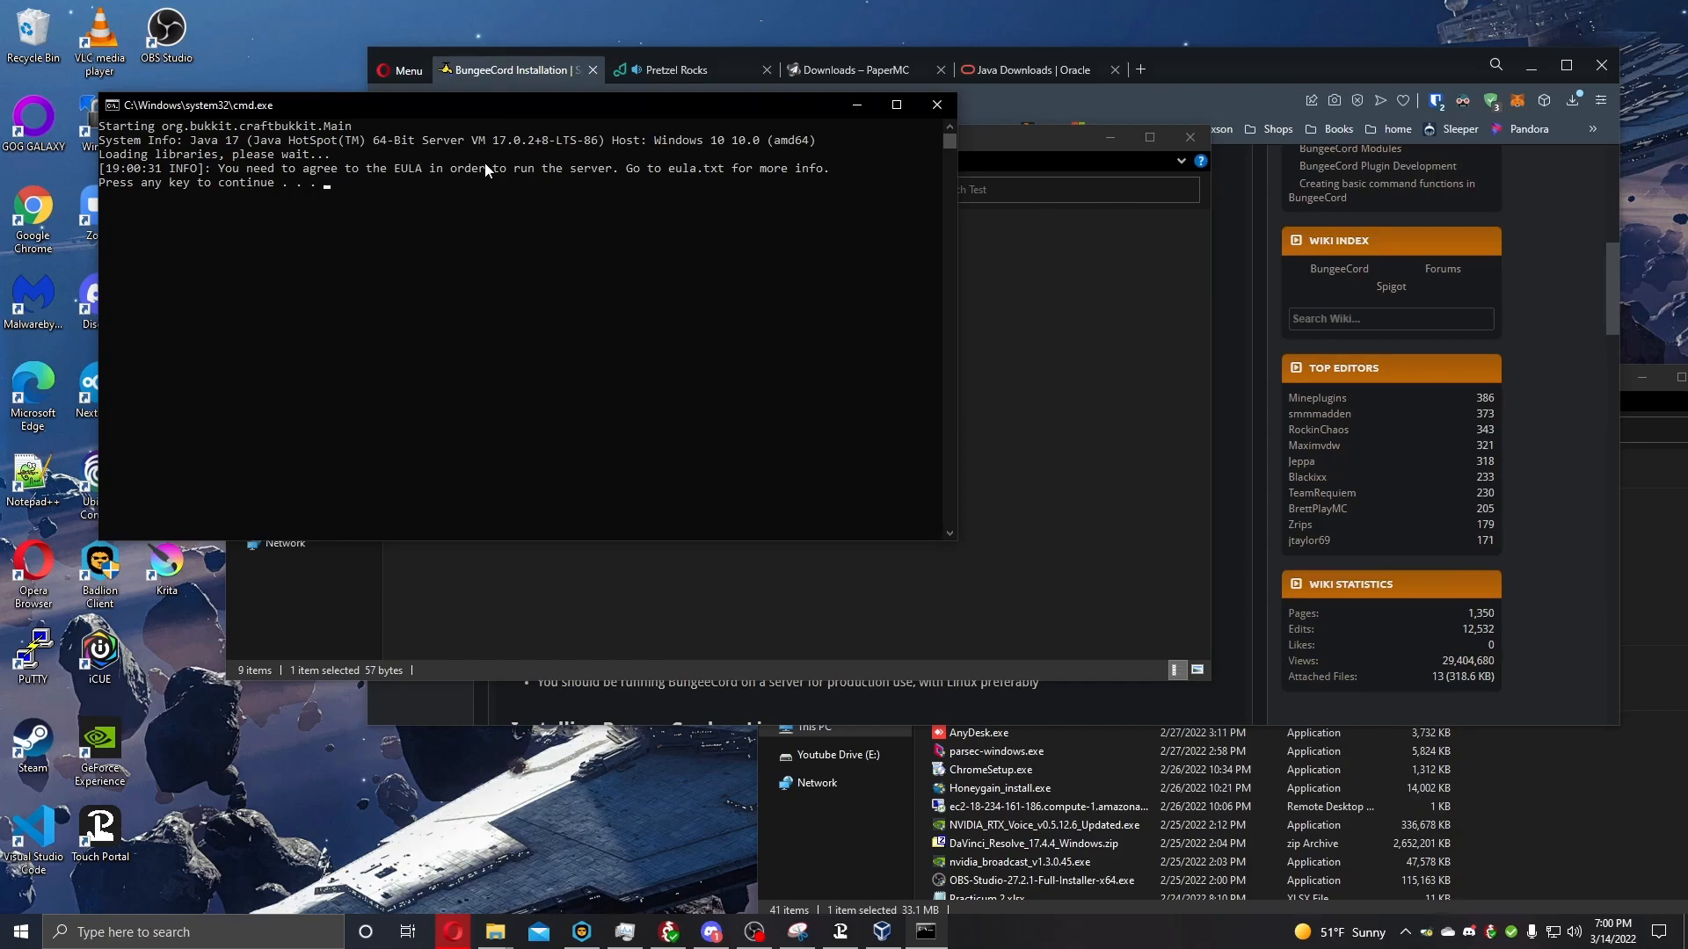
key("Return")
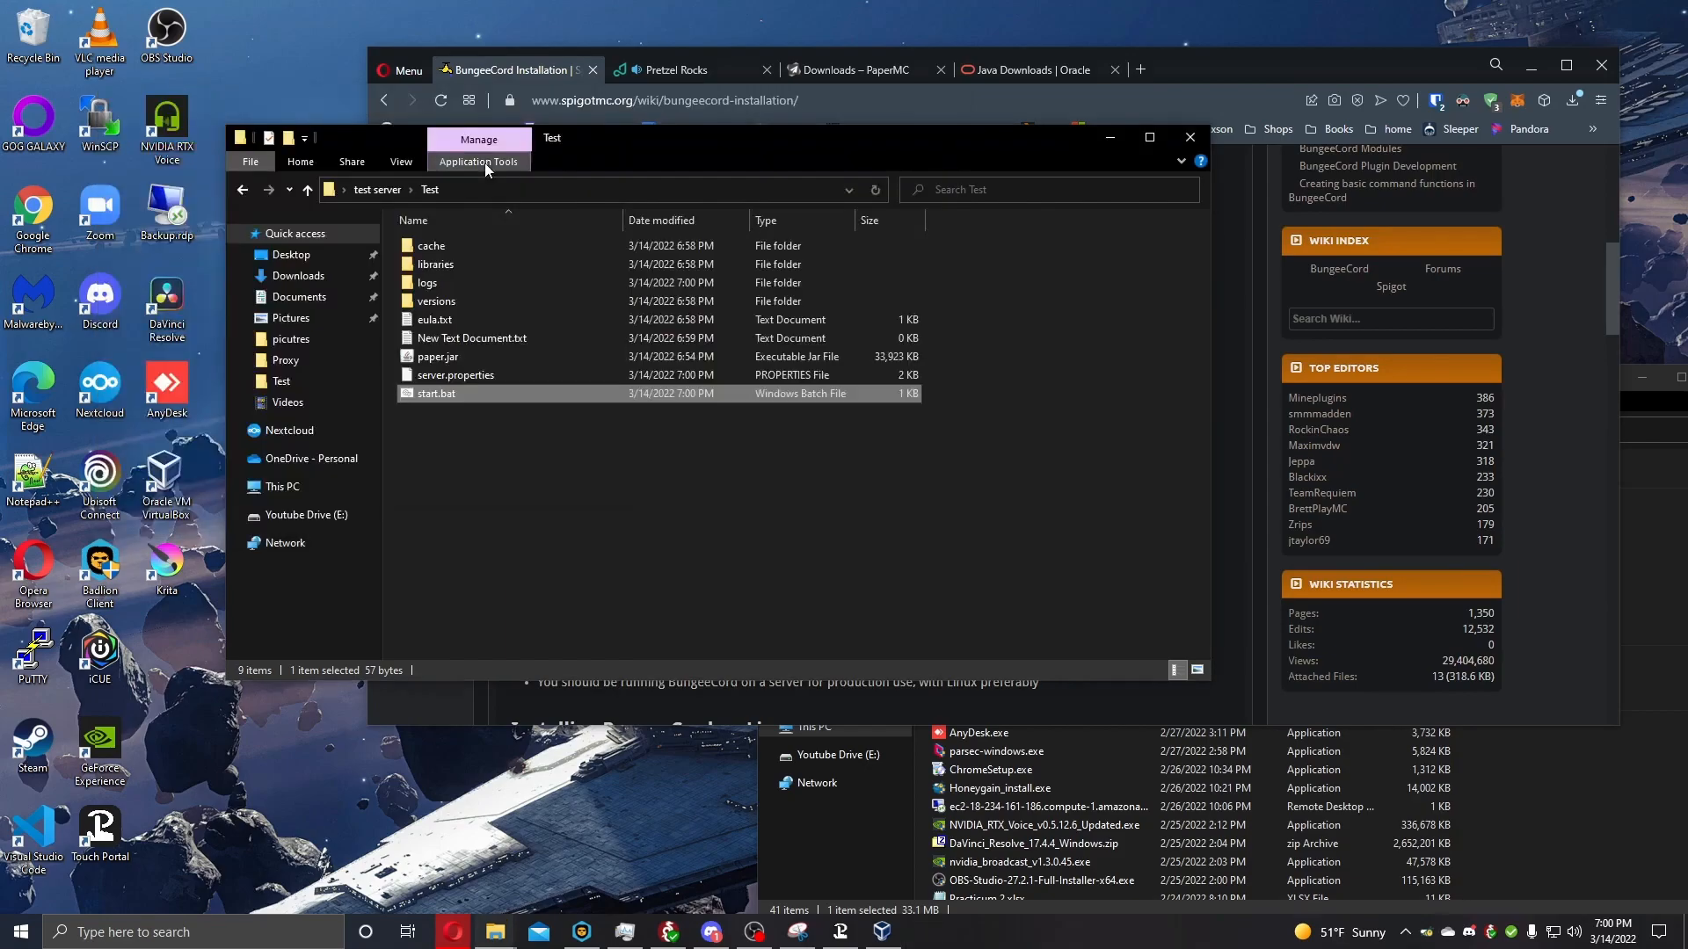
Set eula=true in eula.txt, save and close the file, and launch the server with start.bat.
double_click(437, 322)
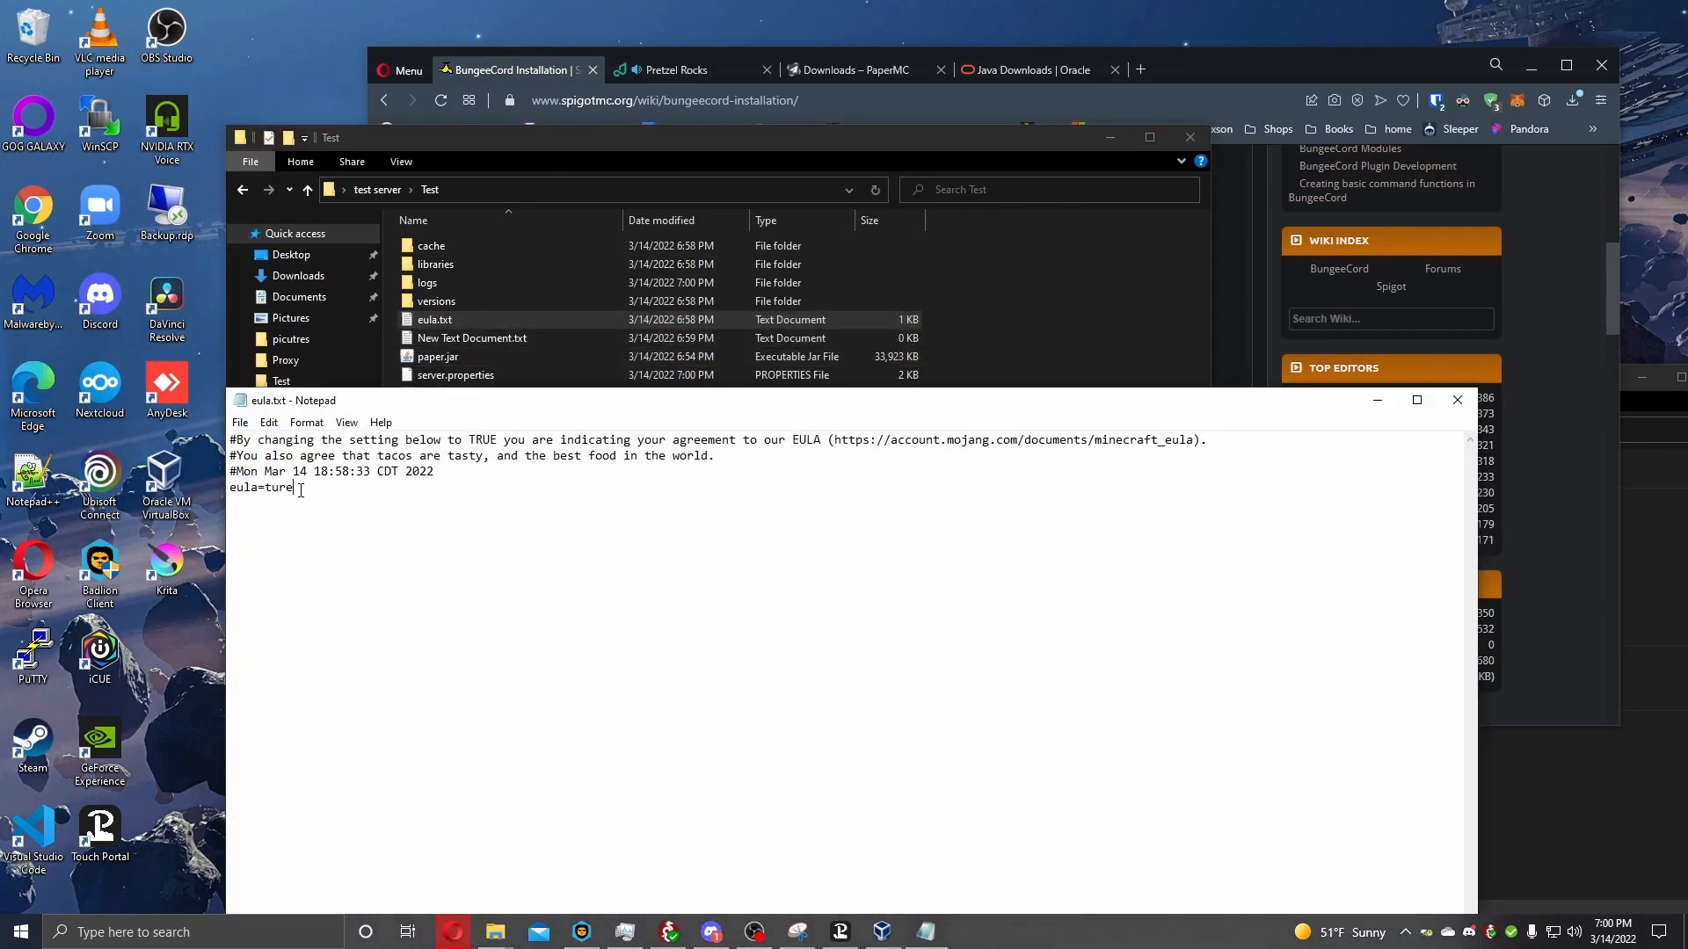
key("BackSpace")
left_click(1456, 400)
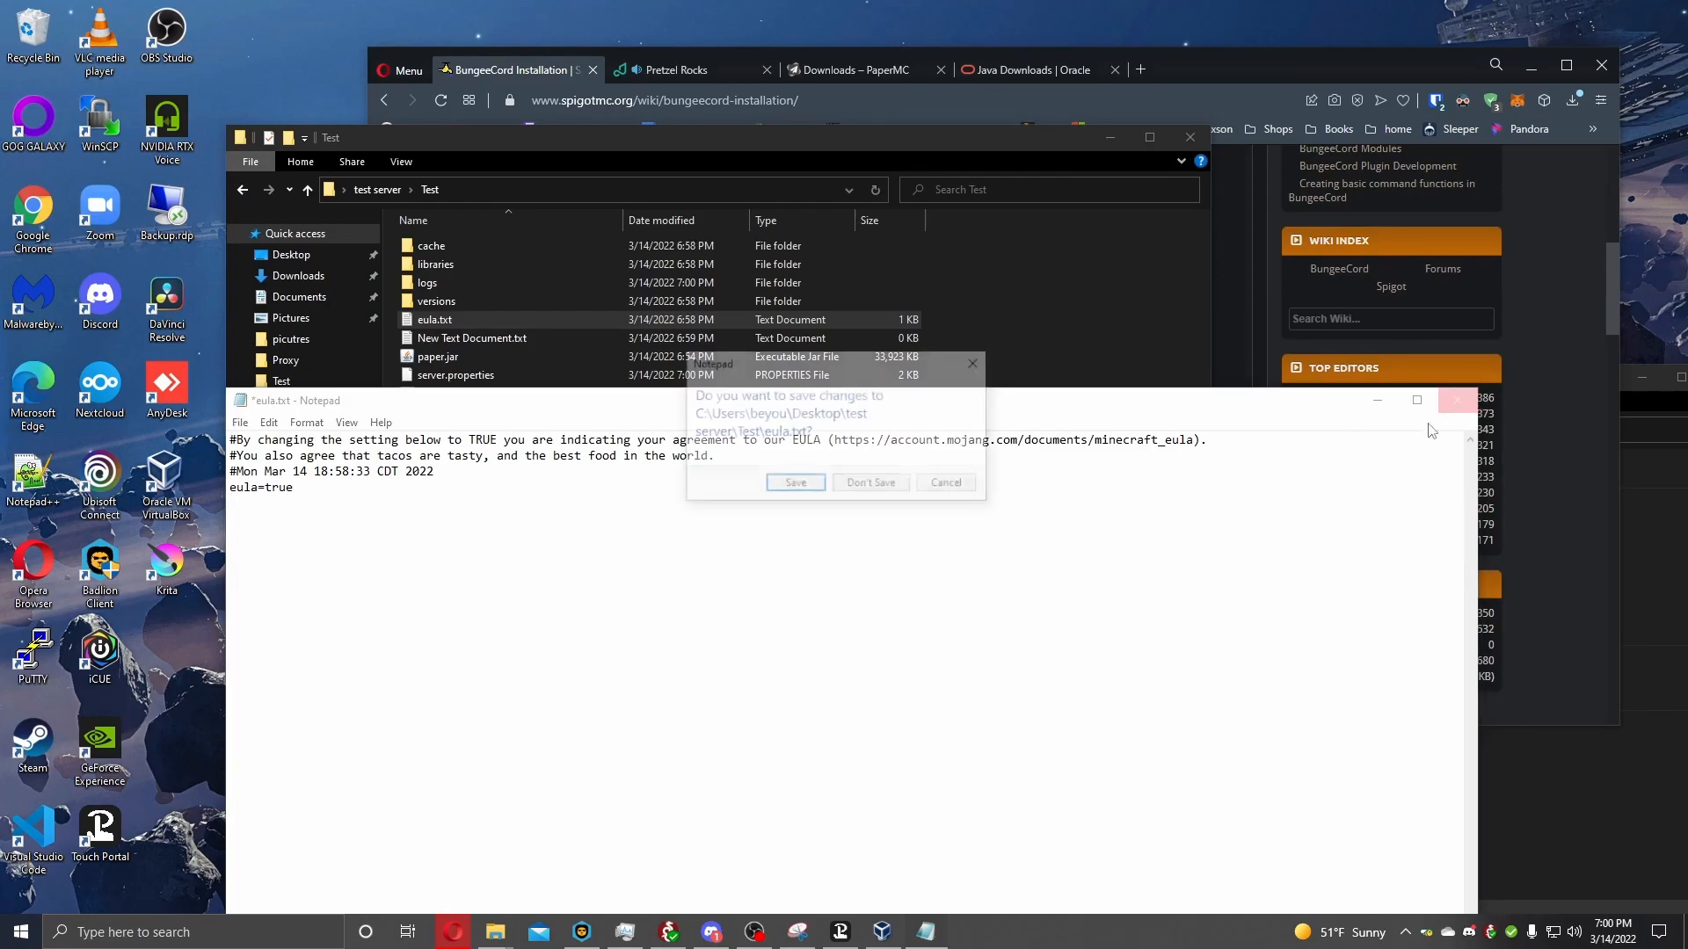
left_click(795, 484)
double_click(445, 392)
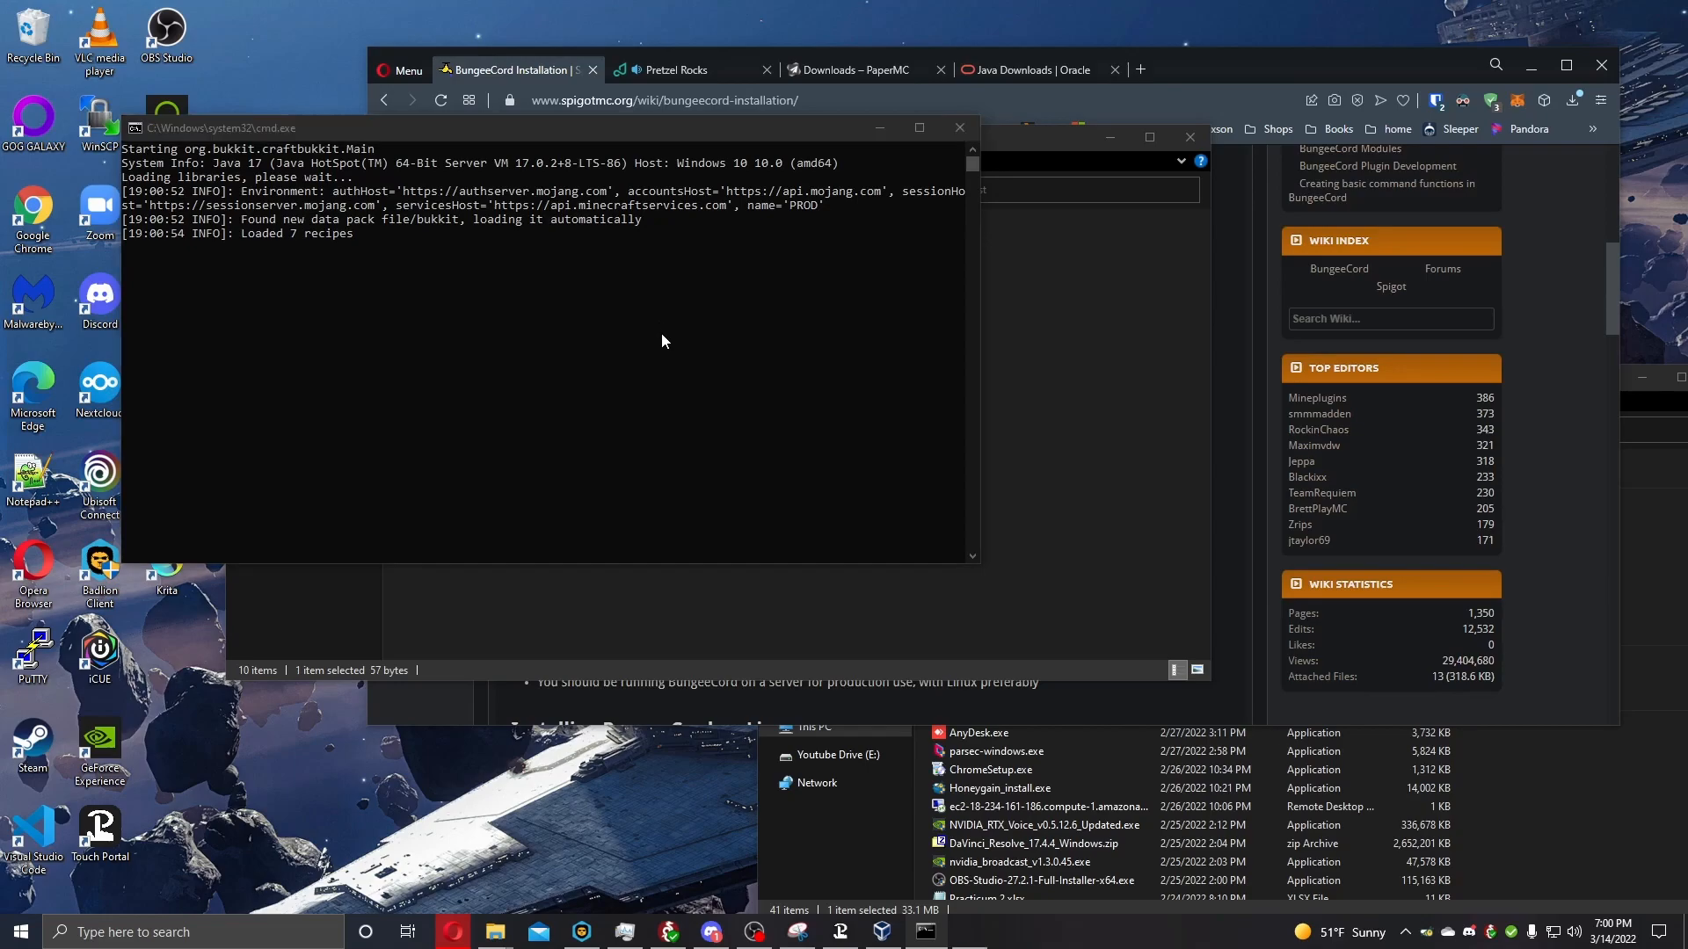
left_click_drag(777, 252, 493, 128)
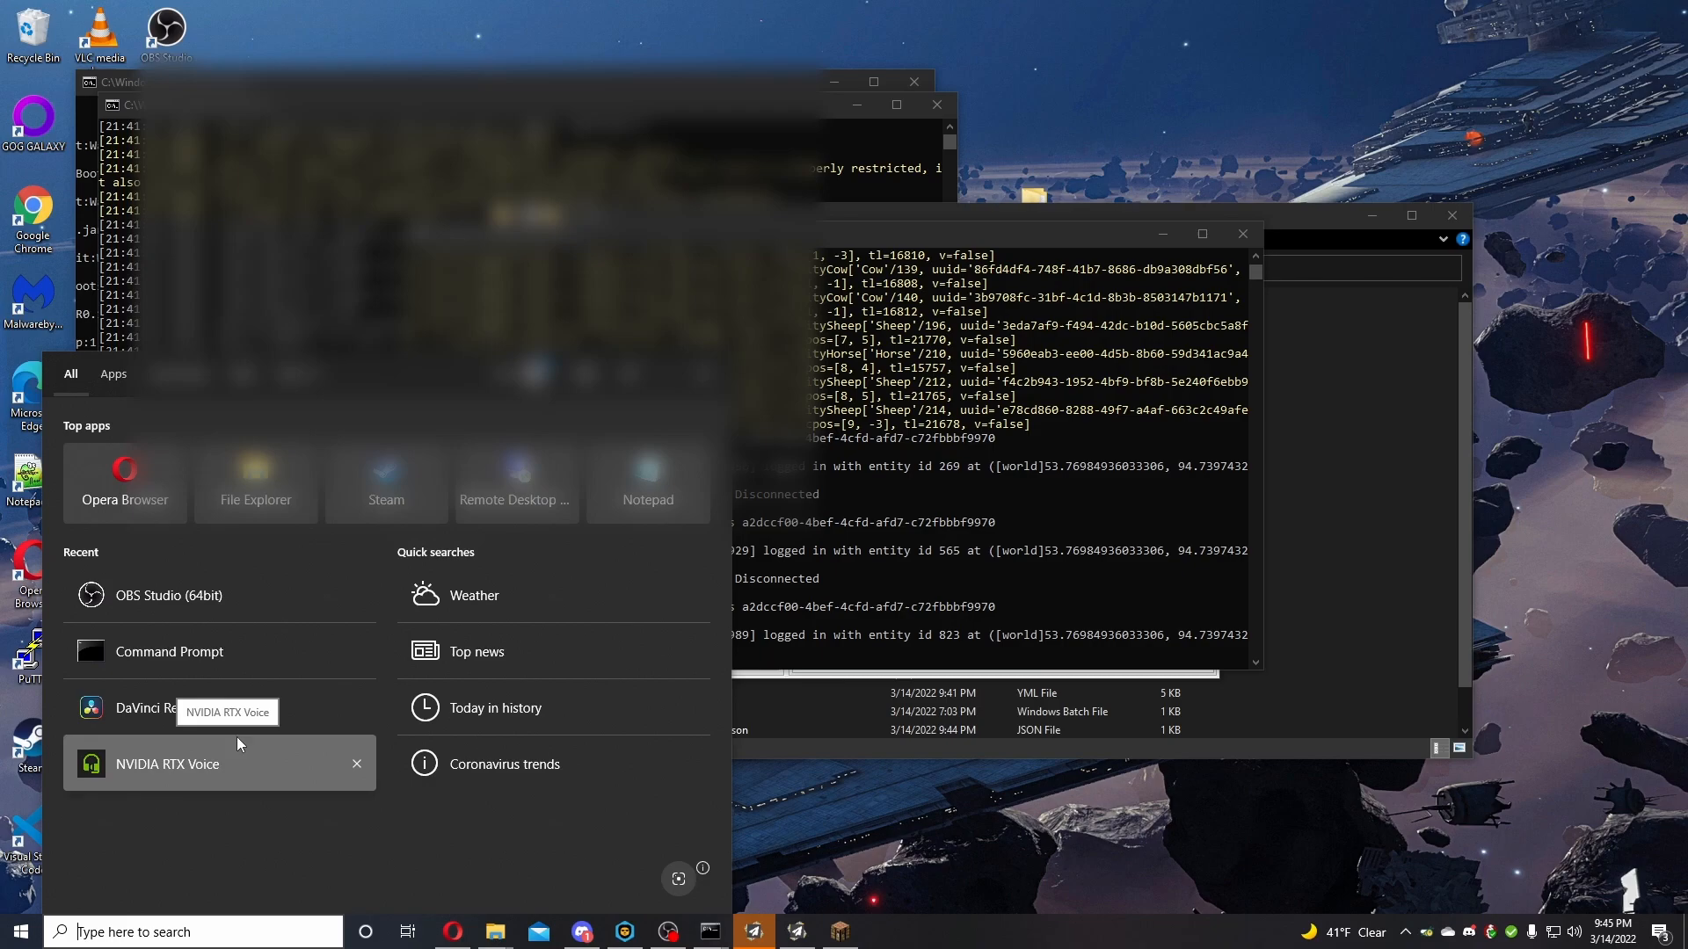
Open a Command Prompt and run ipconfig to look up the computer's network addresses.
left_click(239, 648)
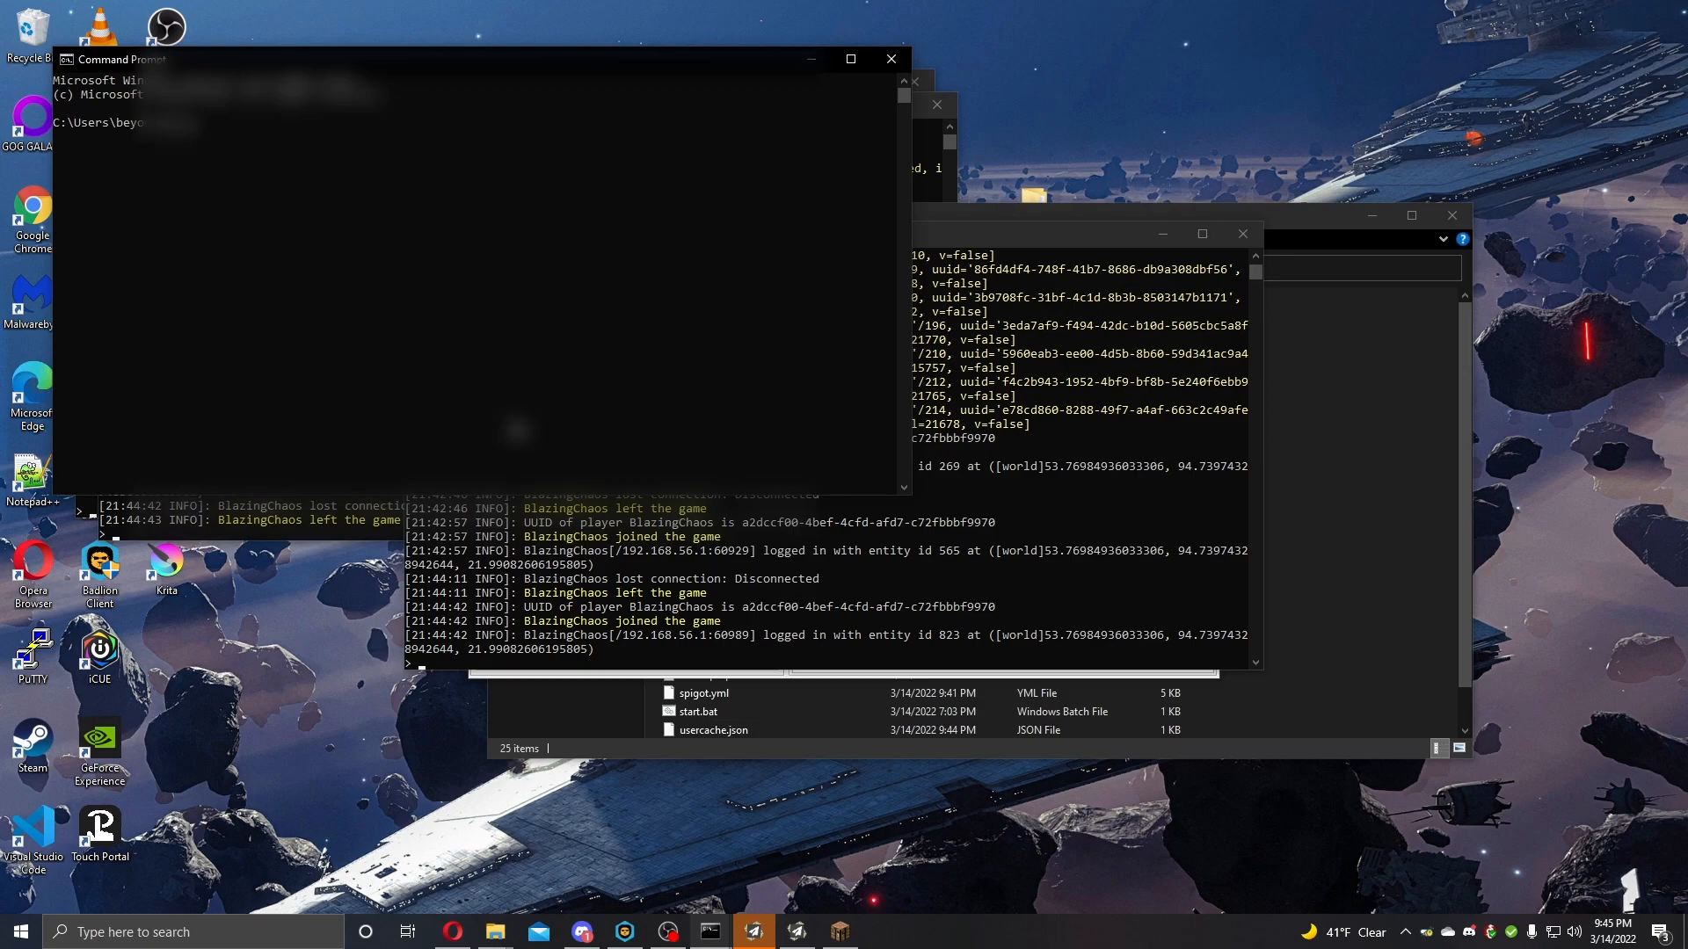
type("ipconfig")
key("Return")
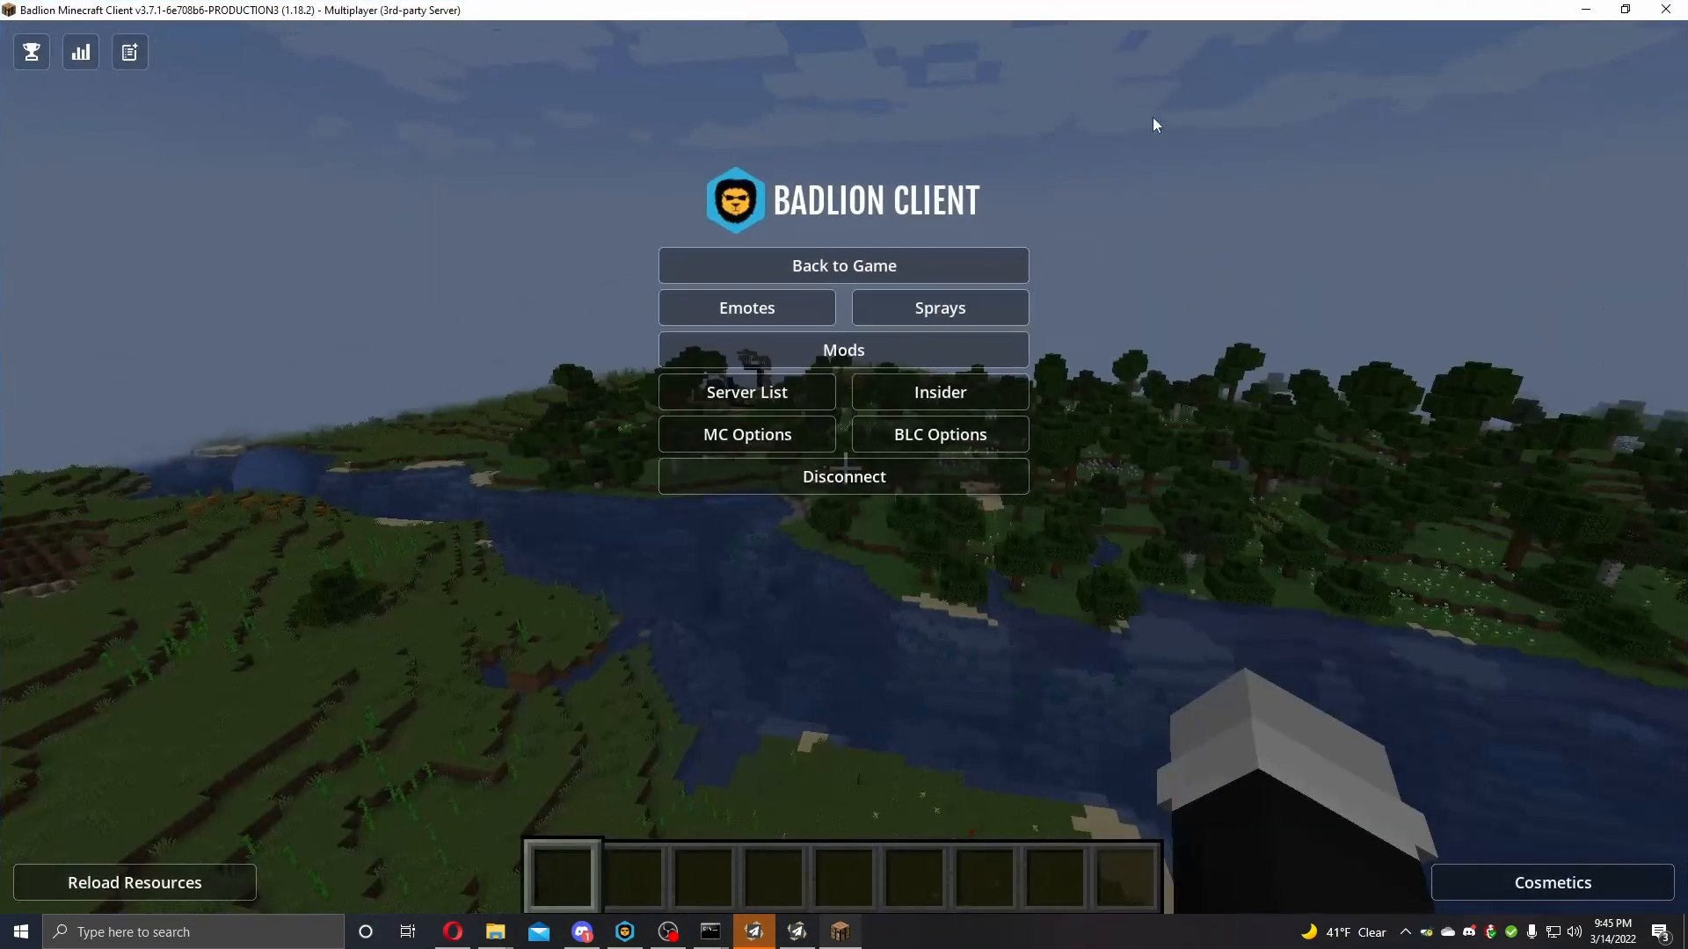
Return to the Minecraft game and switch to the other proxied server using the /server command.
left_click(905, 261)
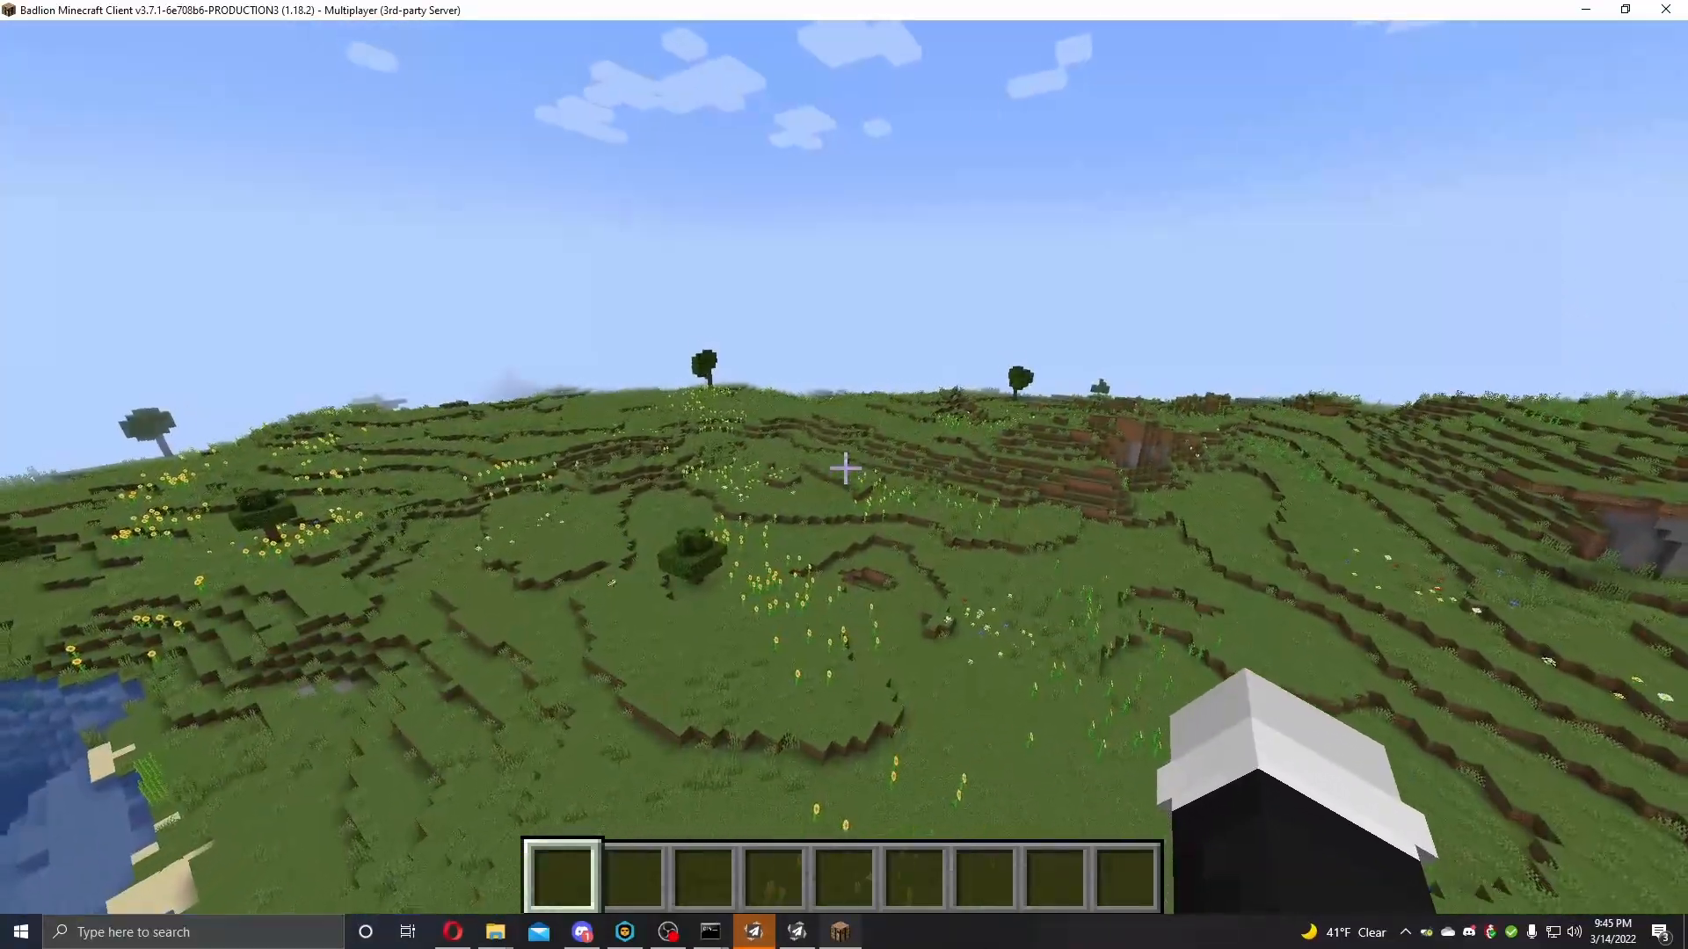
type("/server Test")
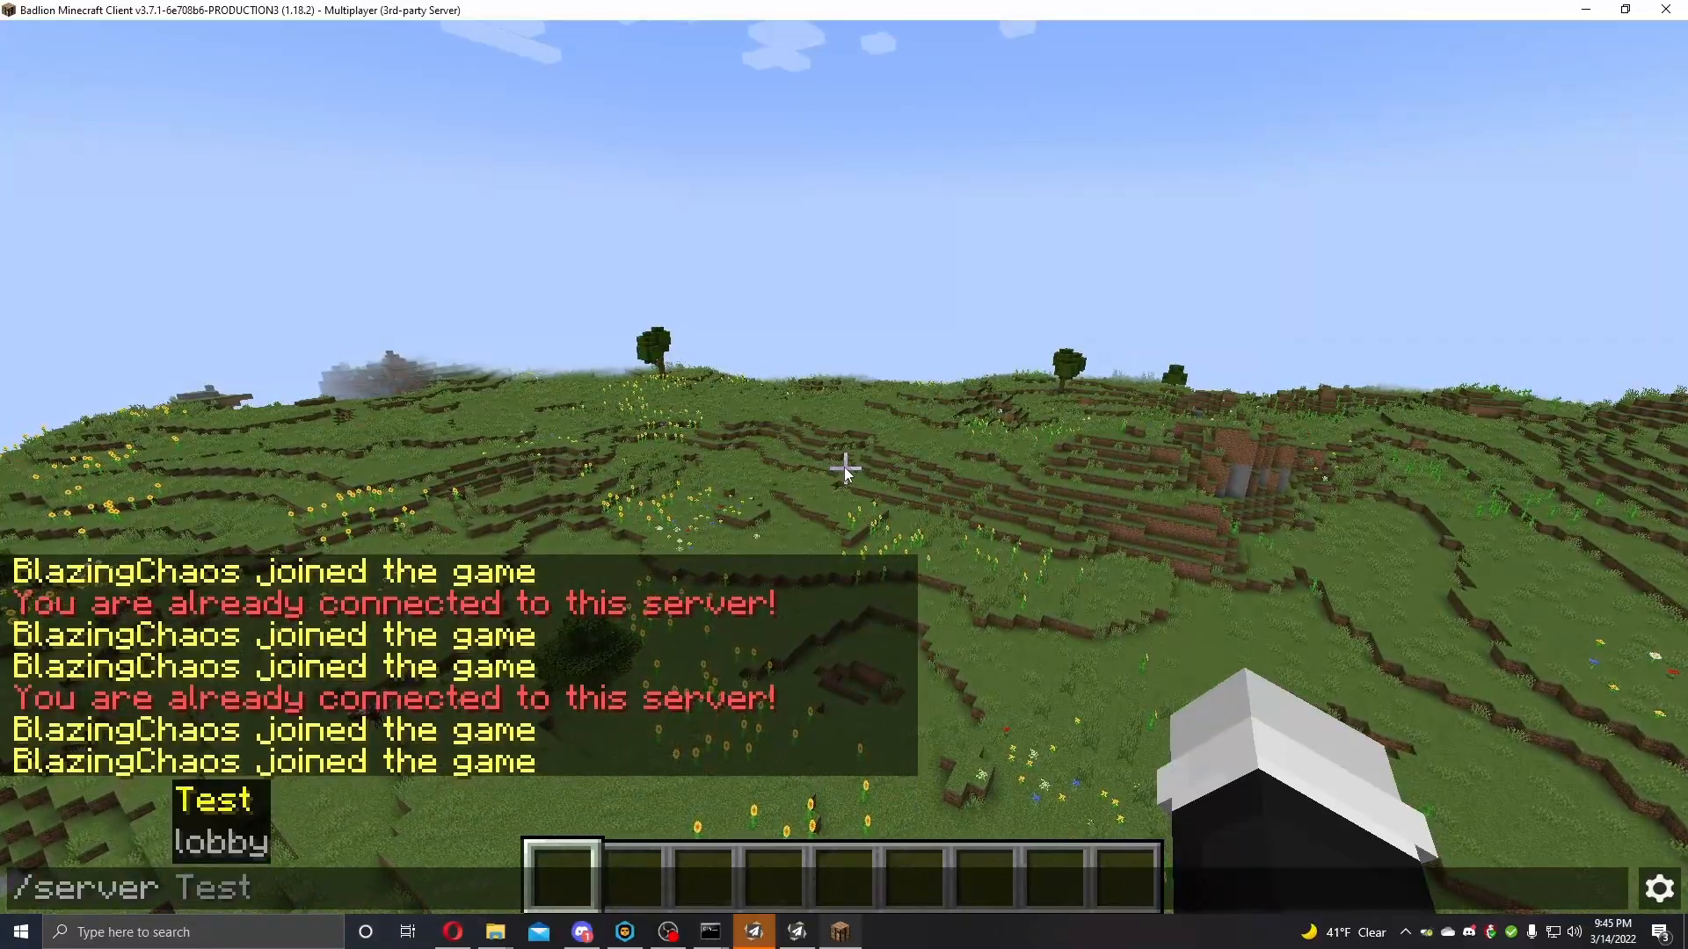
key("Tab")
key("Return")
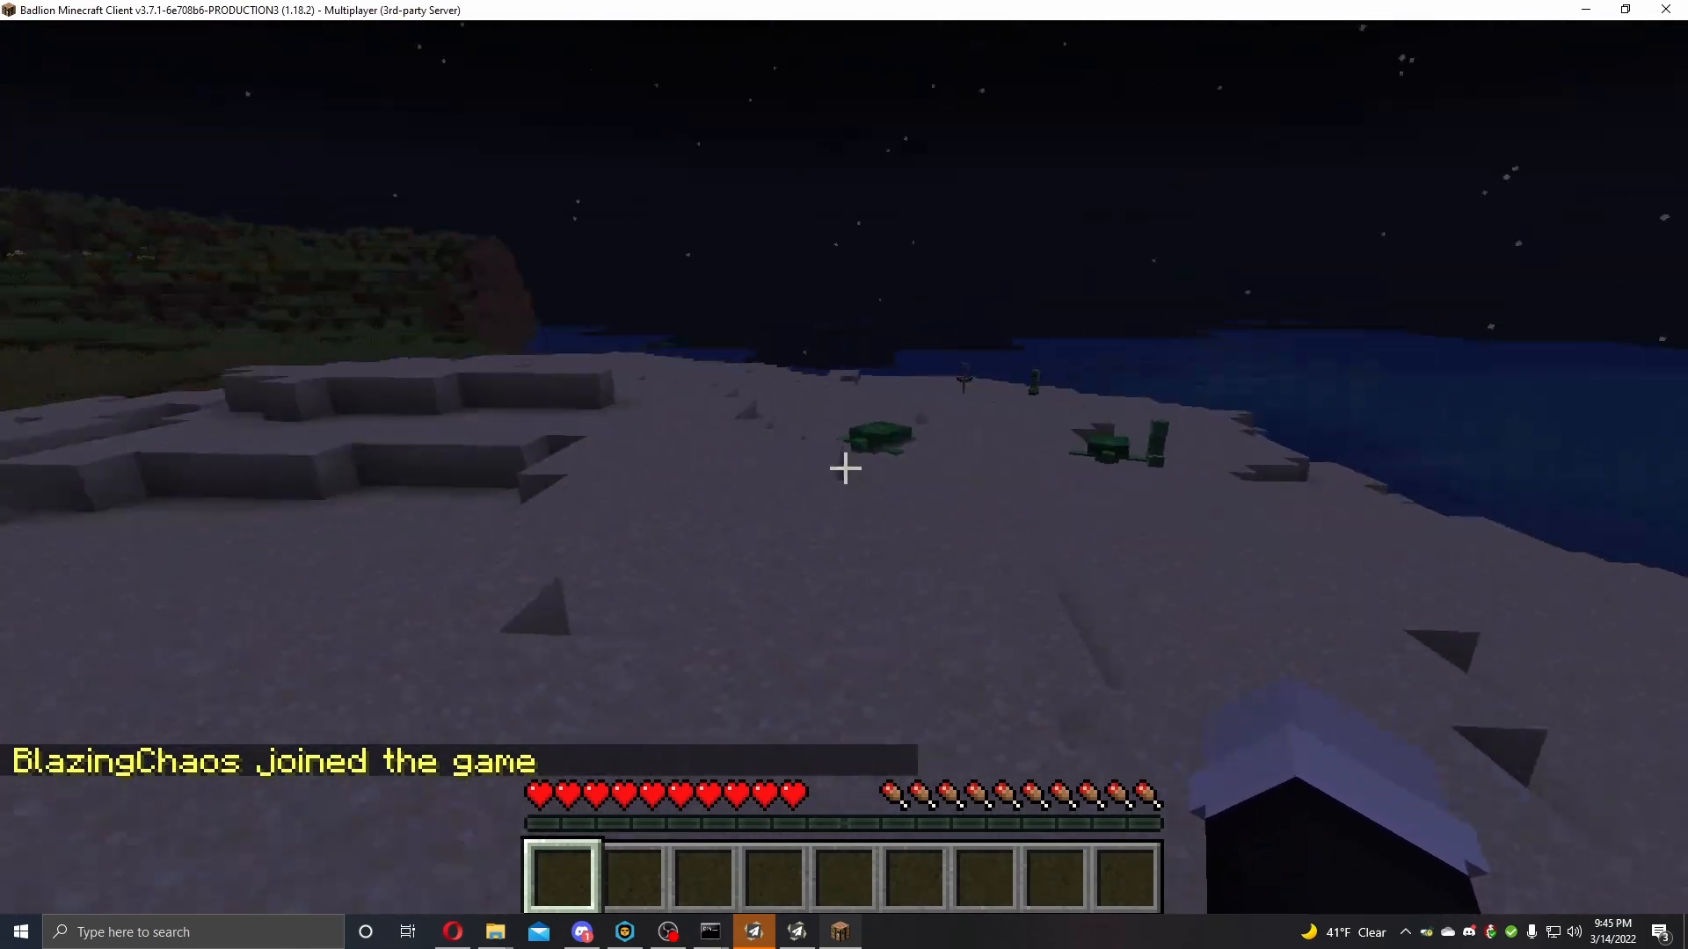
Switch to the Test server in game with the command /server Test.
key("t")
key("Up")
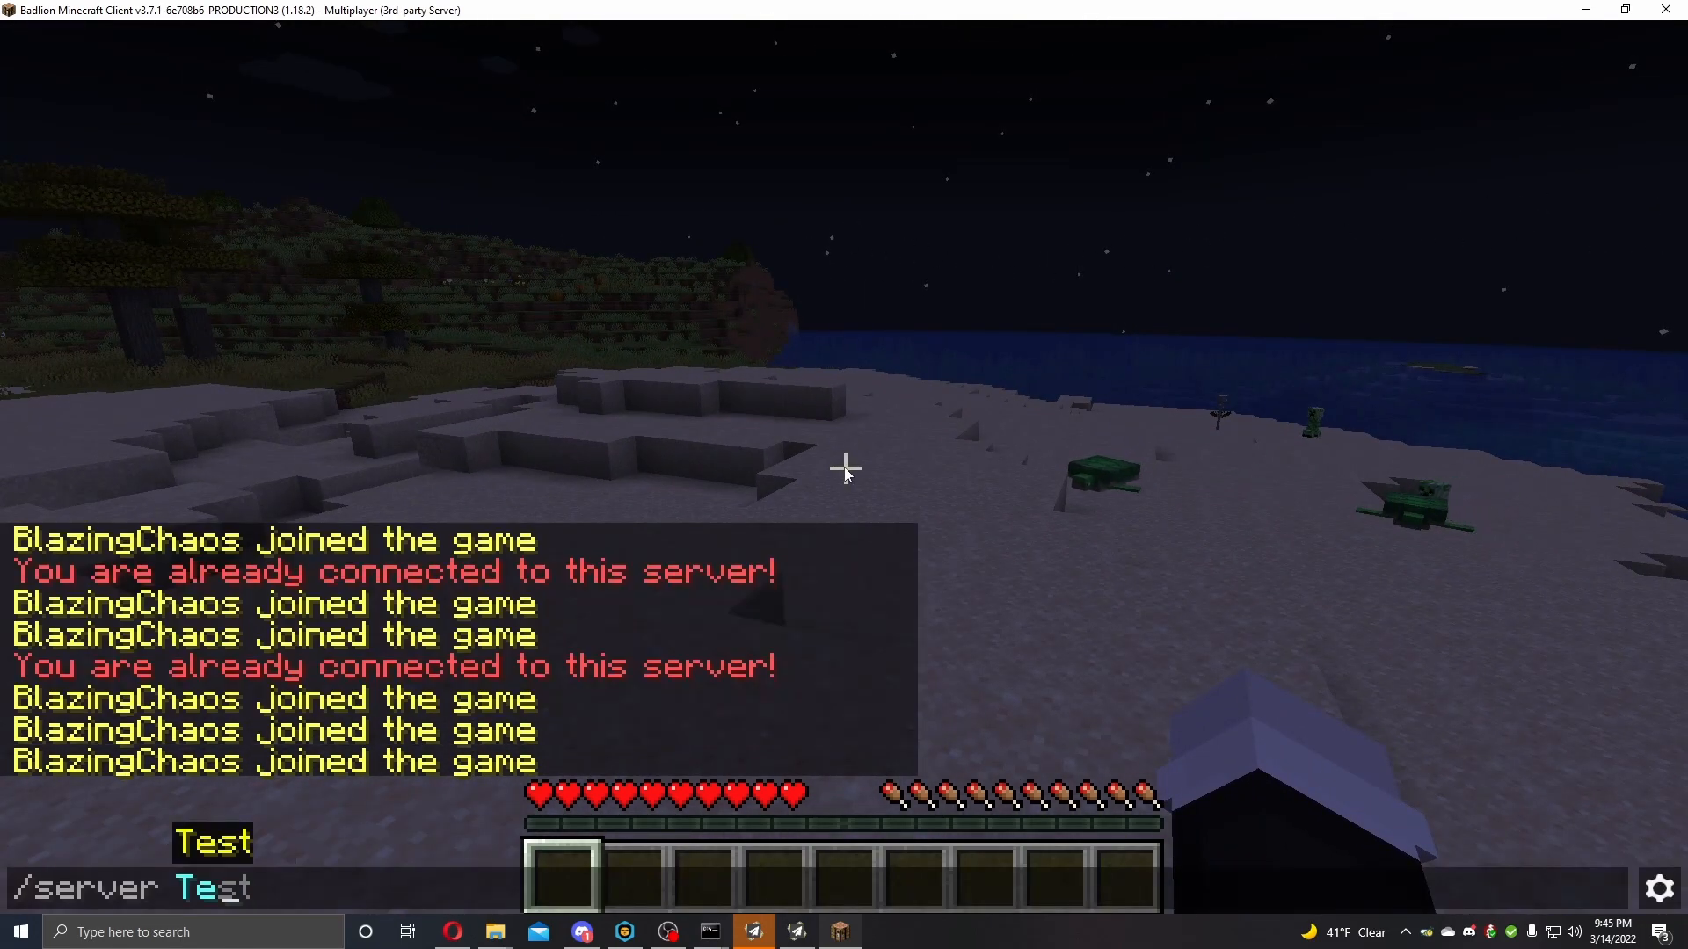
key("Return")
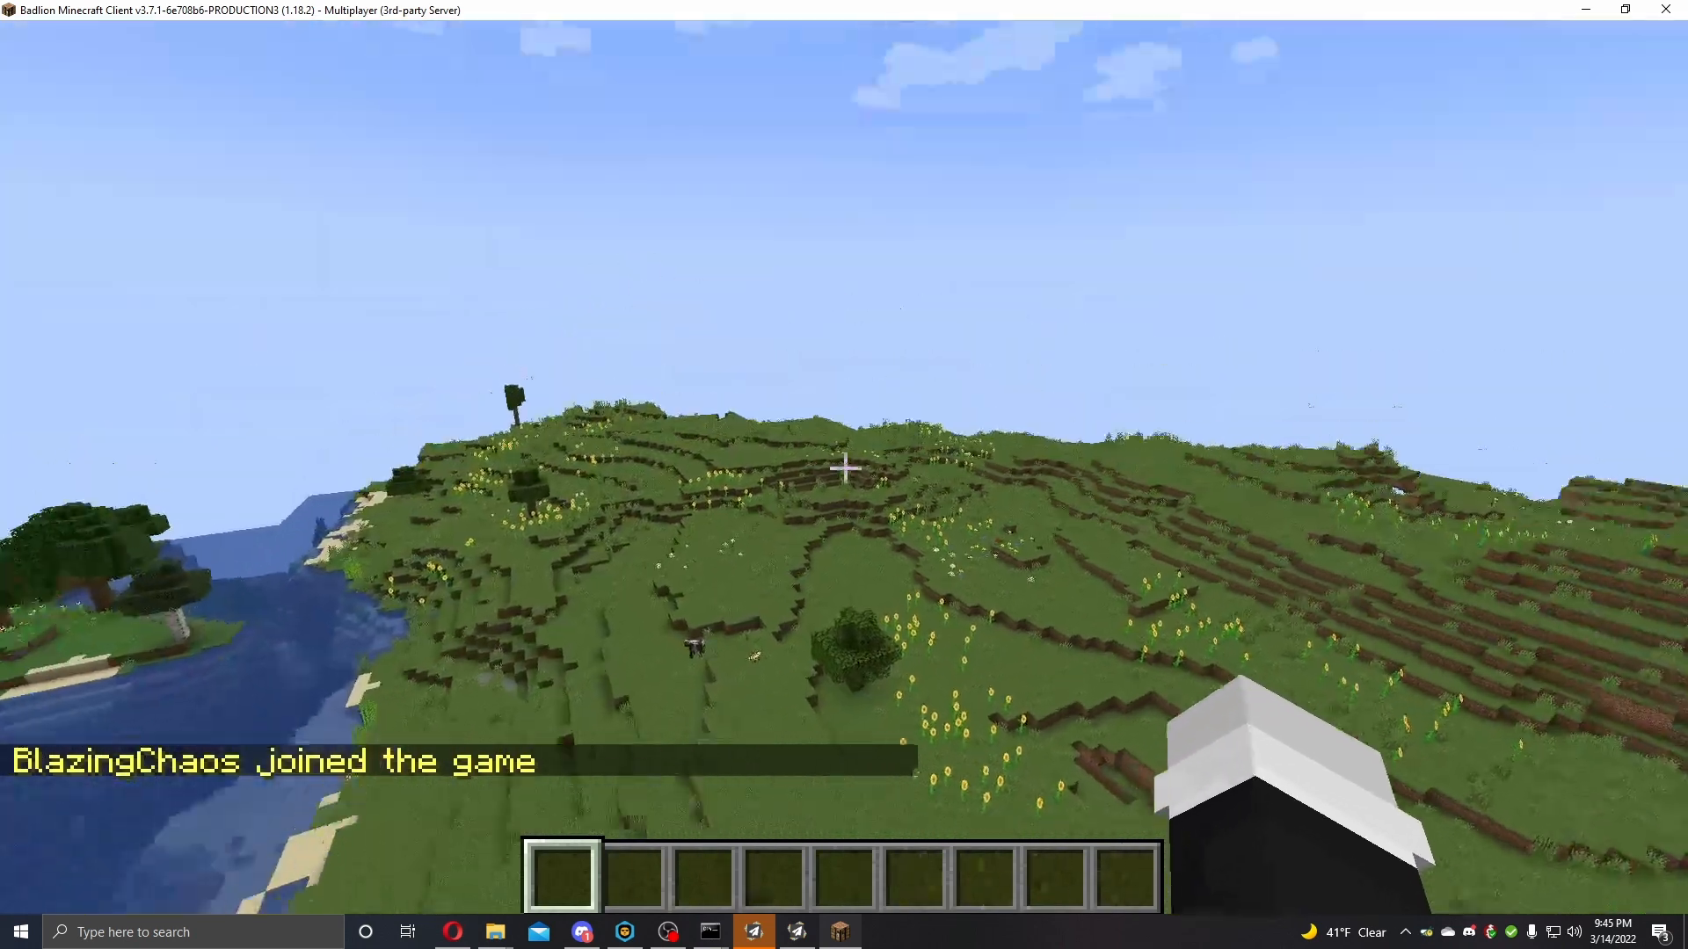
key("w")
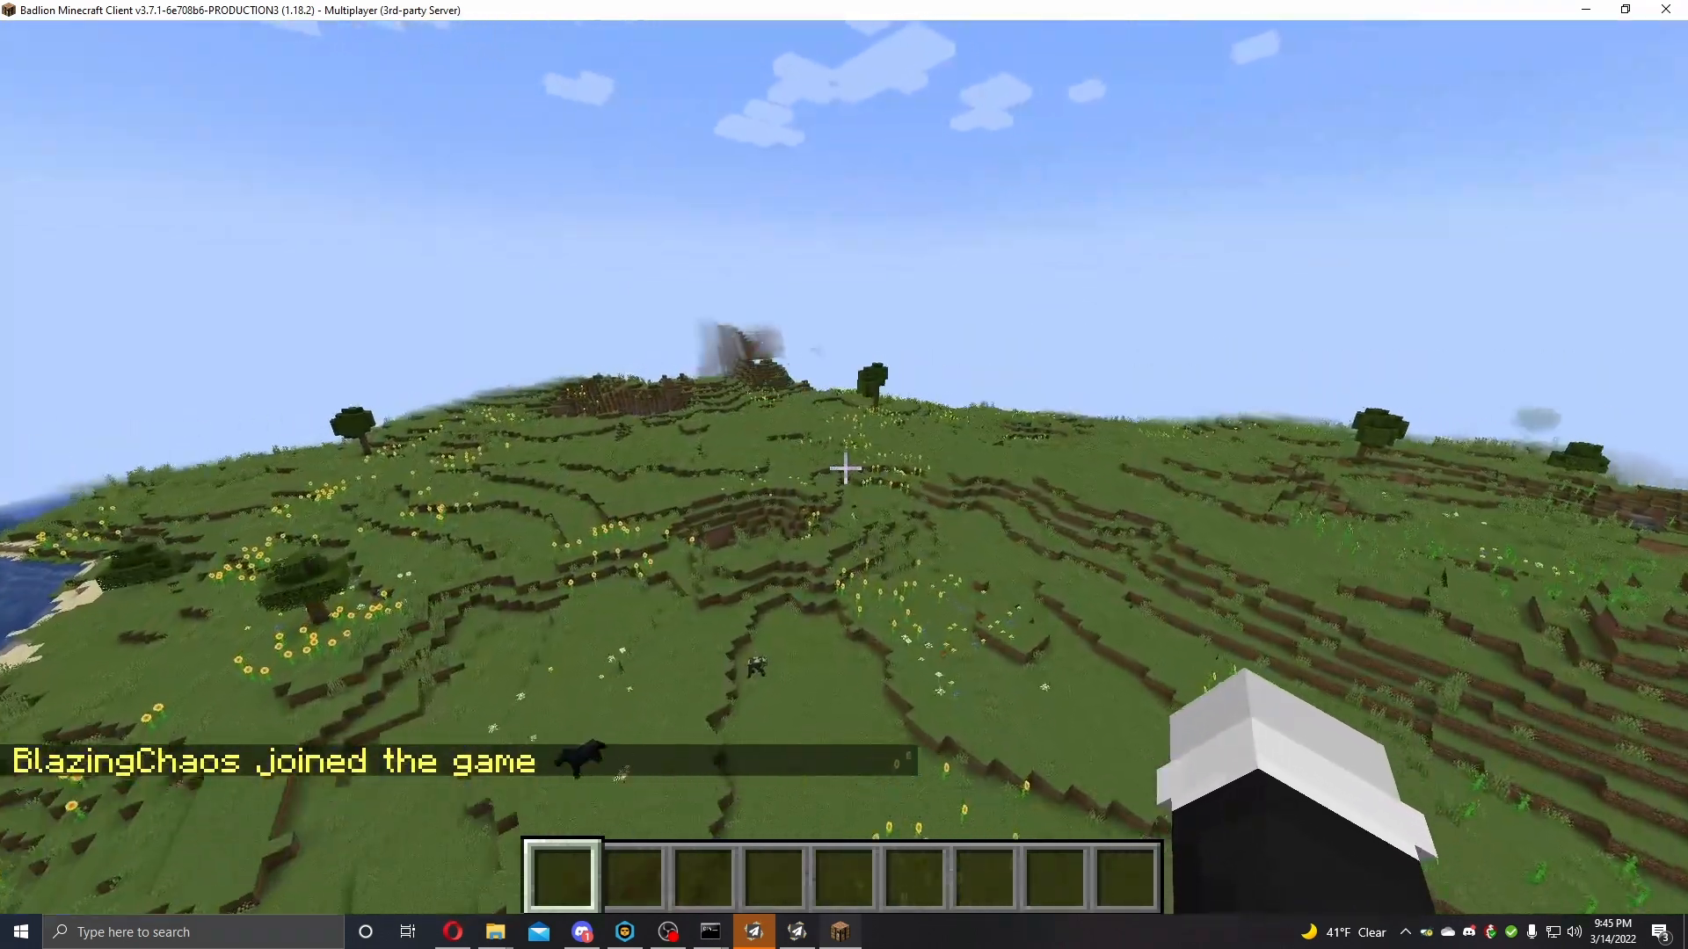
key("w")
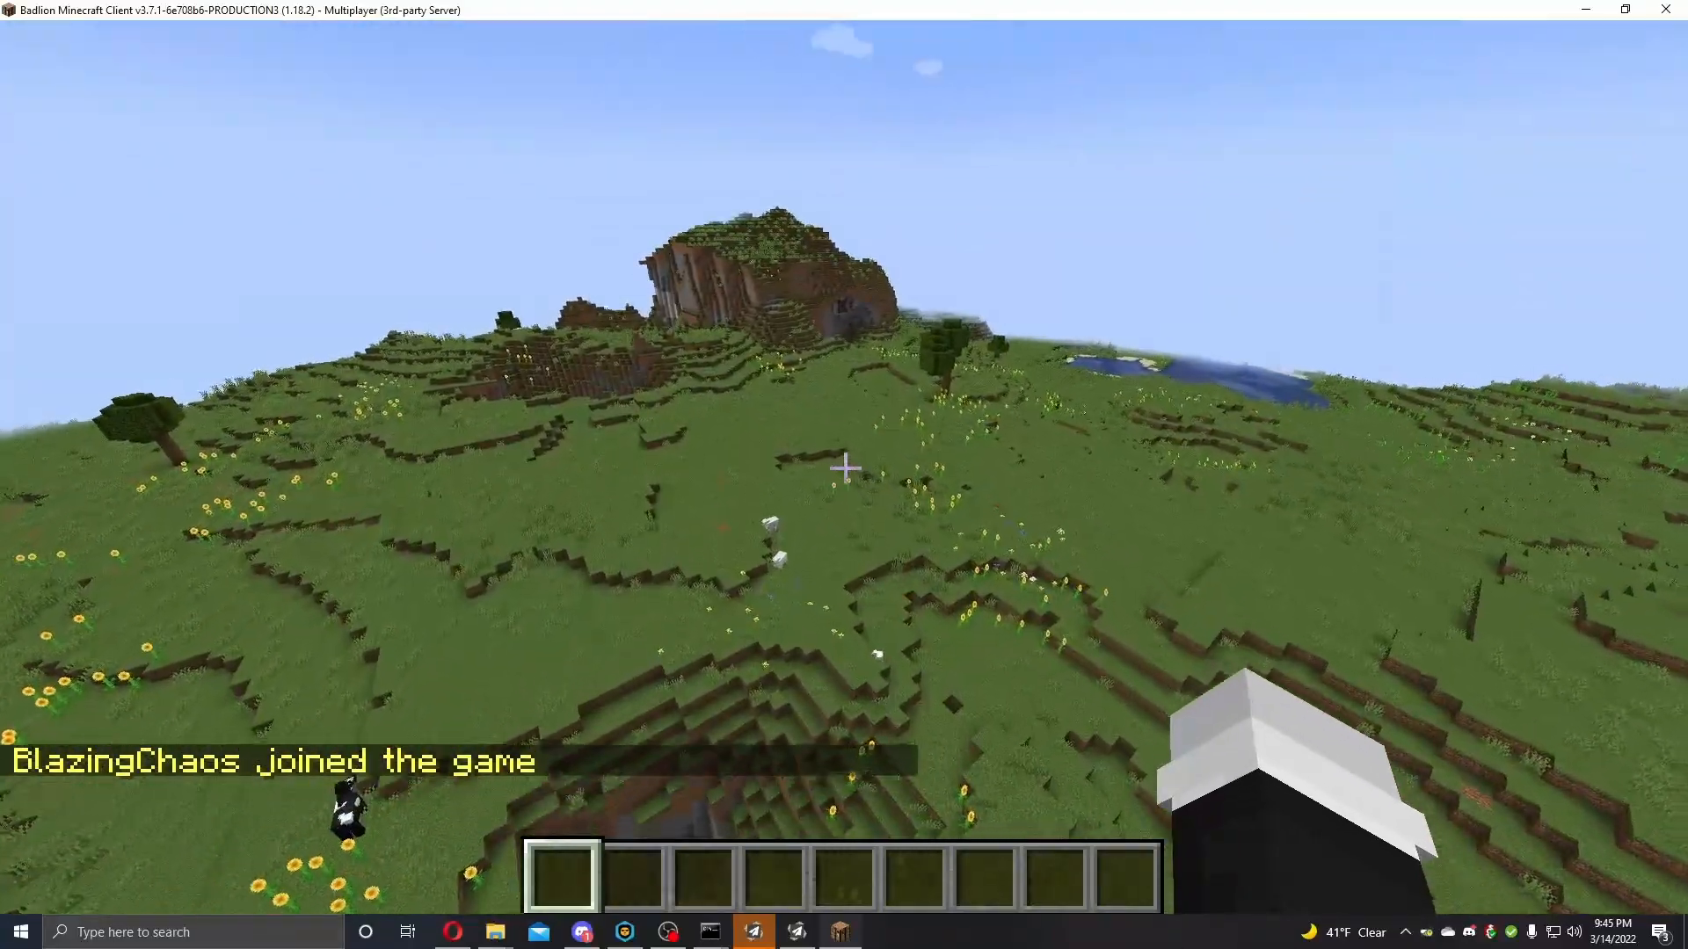
key("w")
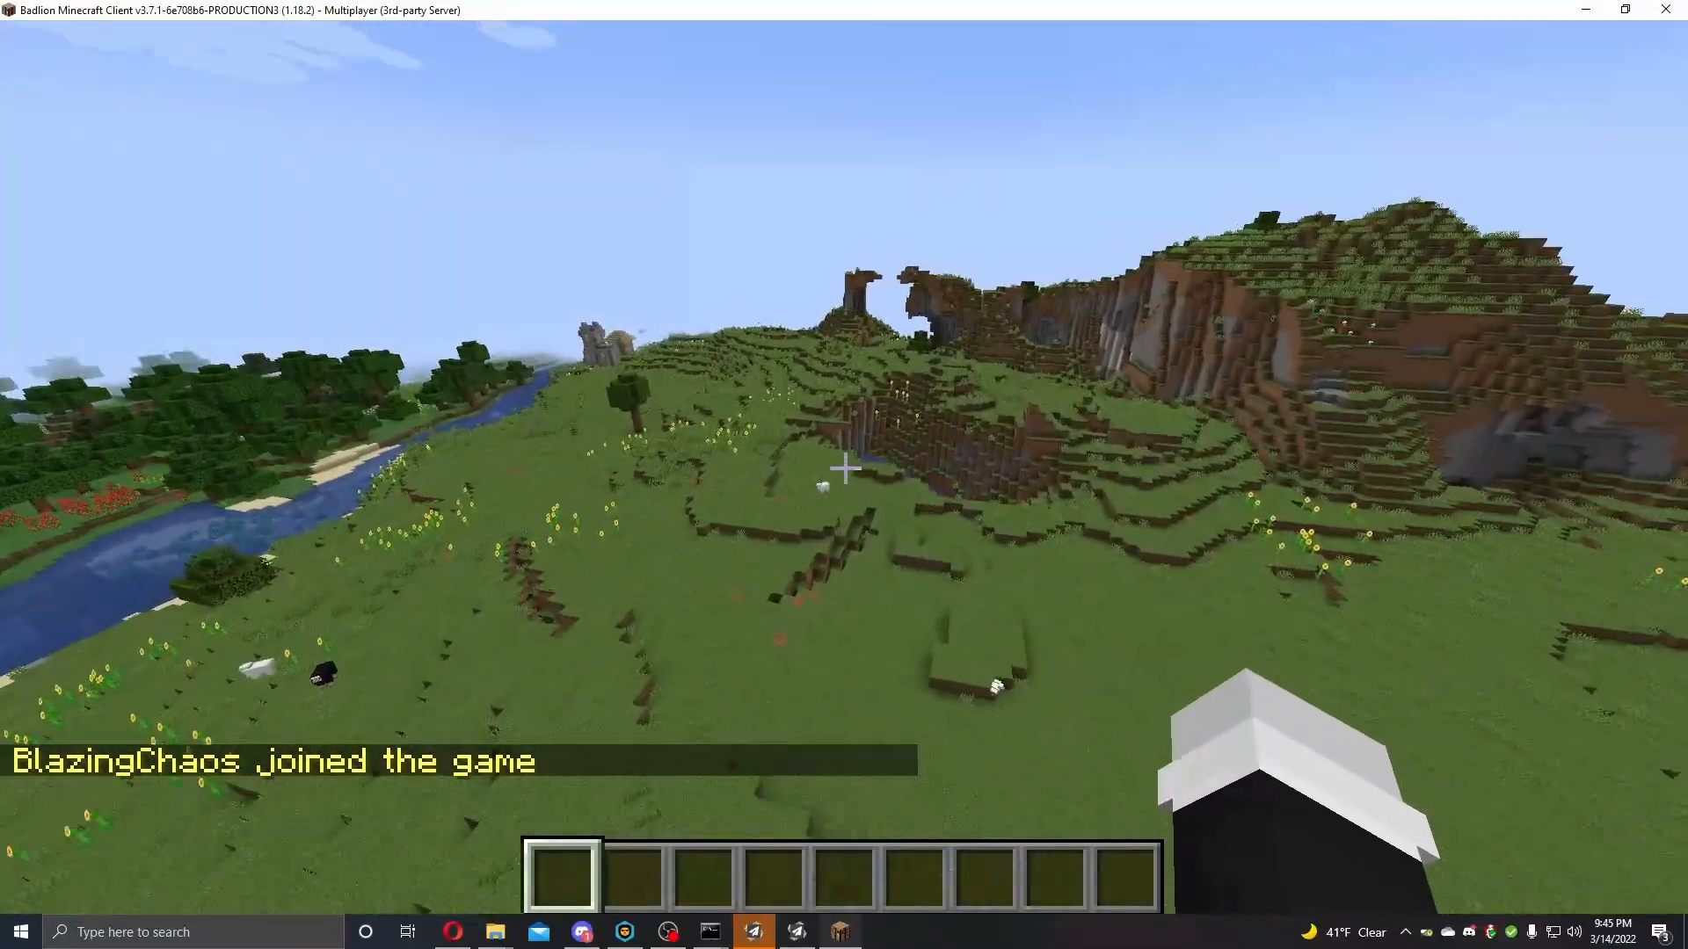
key("w")
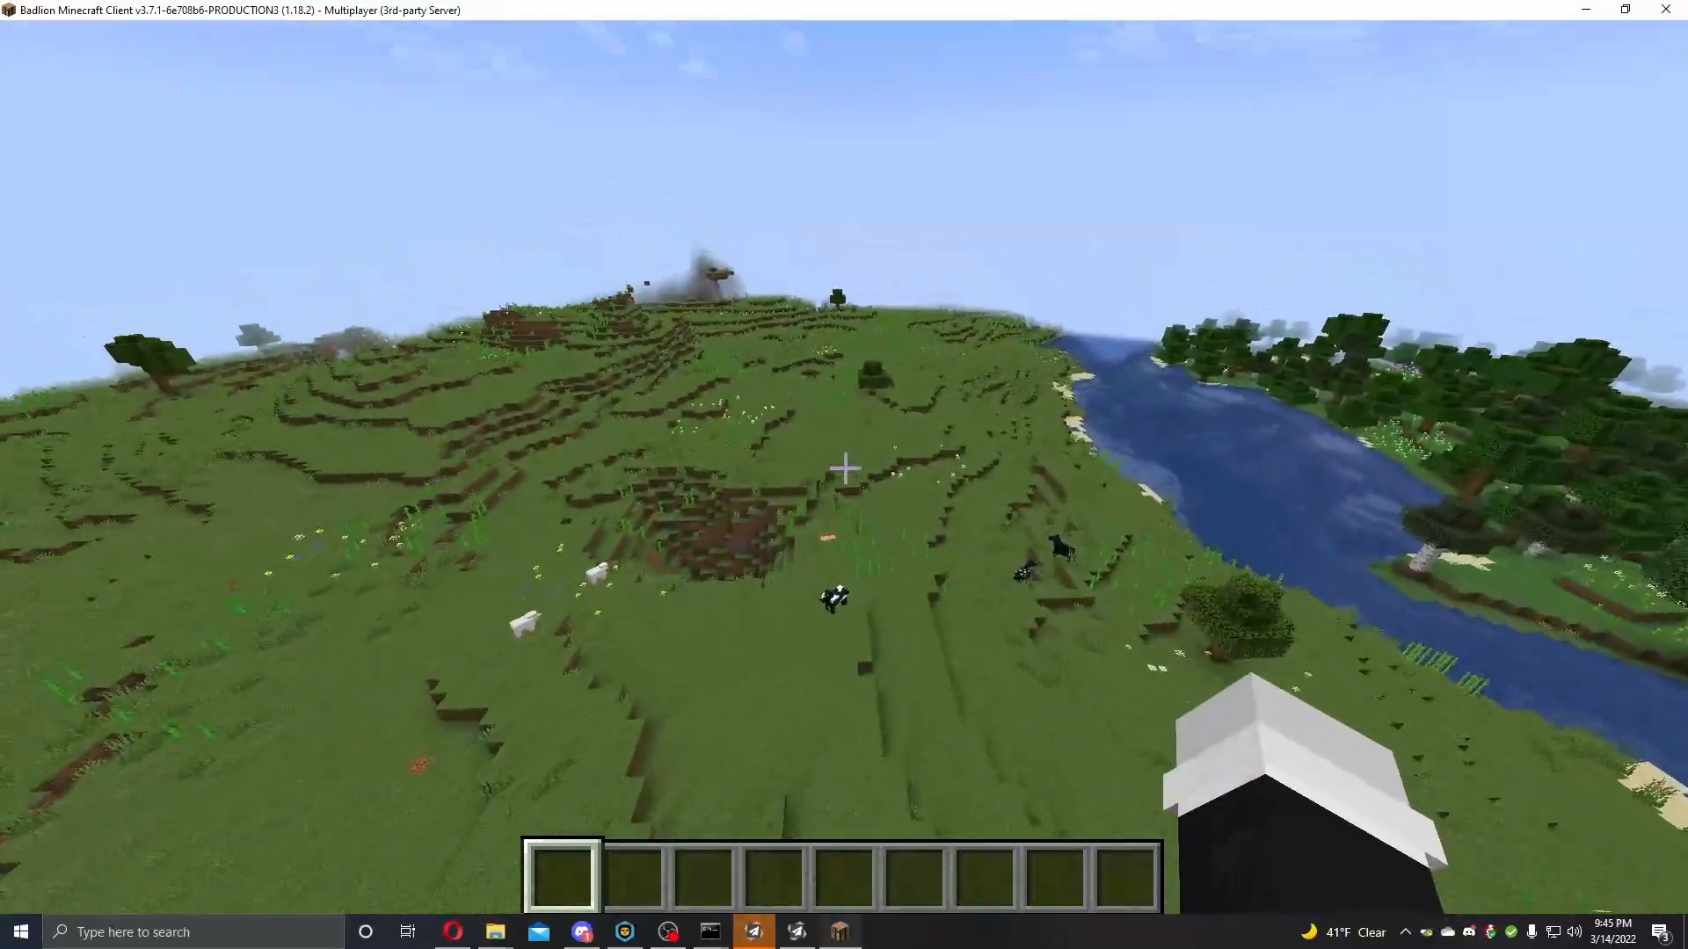
key("w")
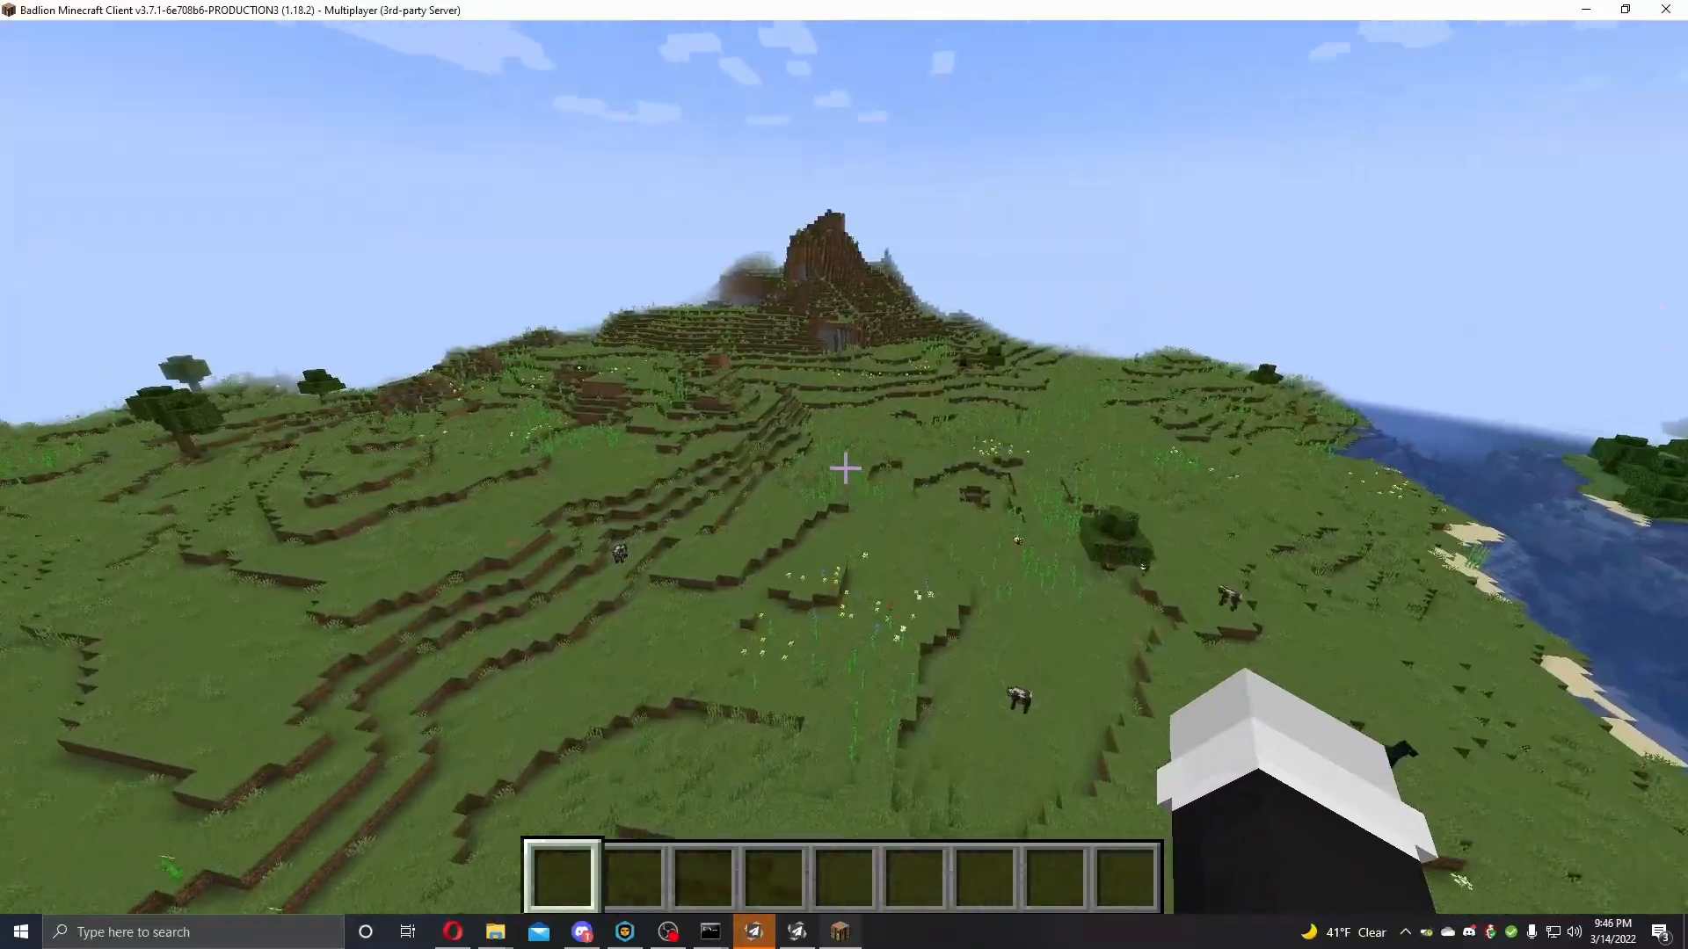
key("w")
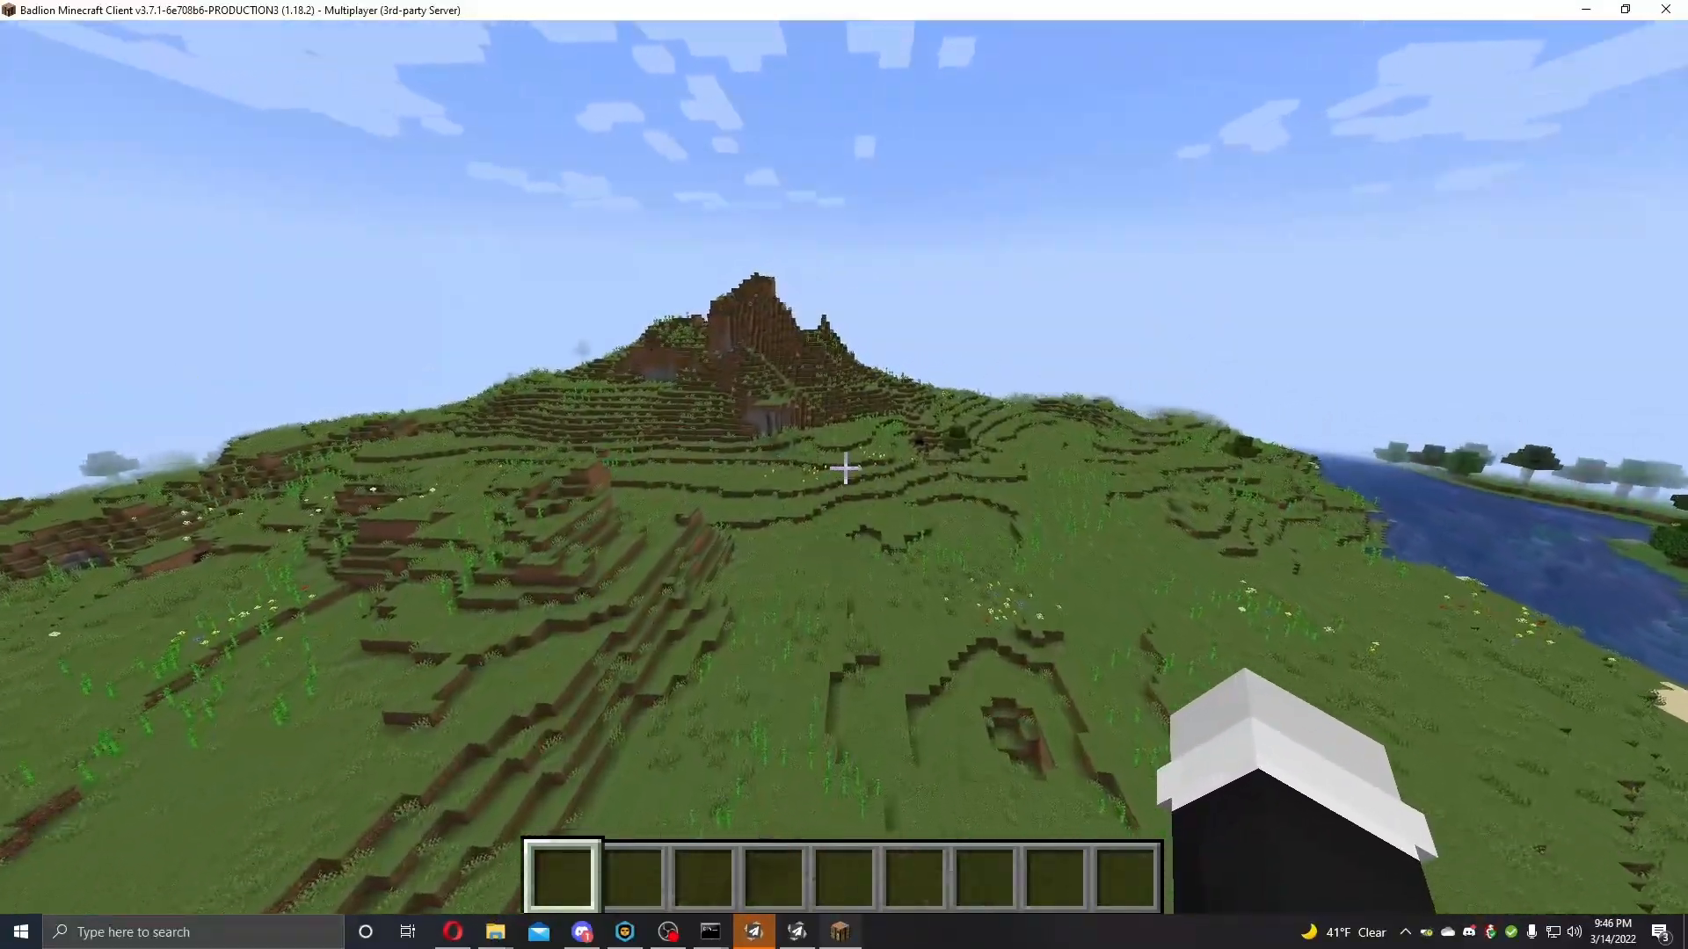
key("w")
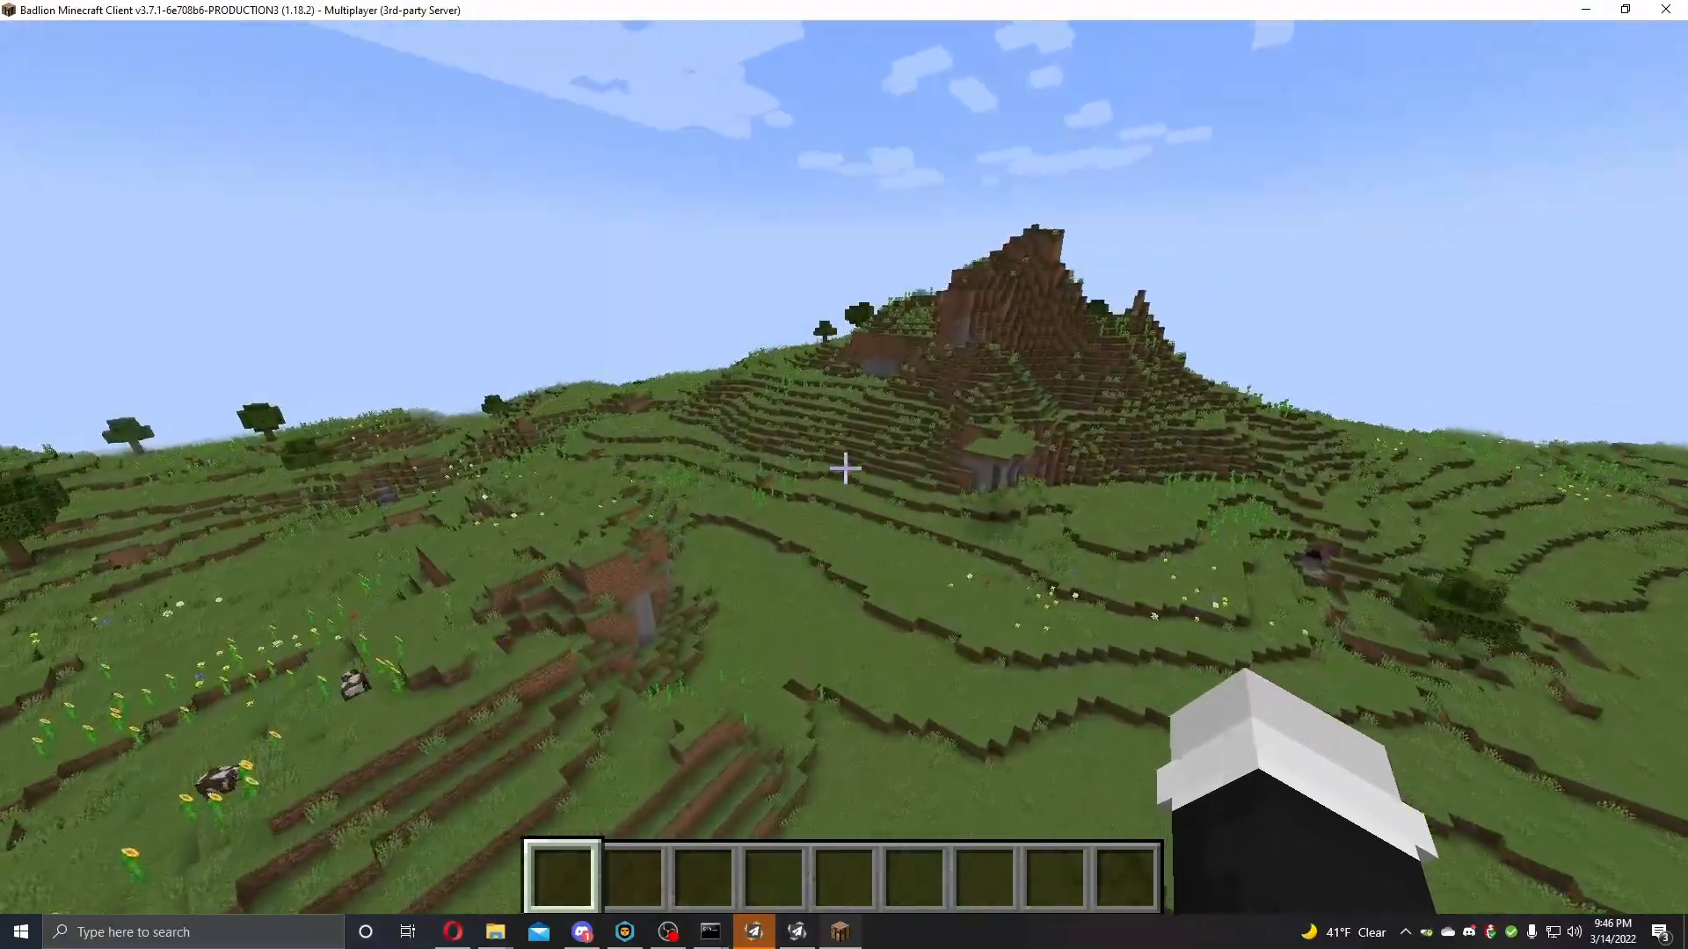
key("w")
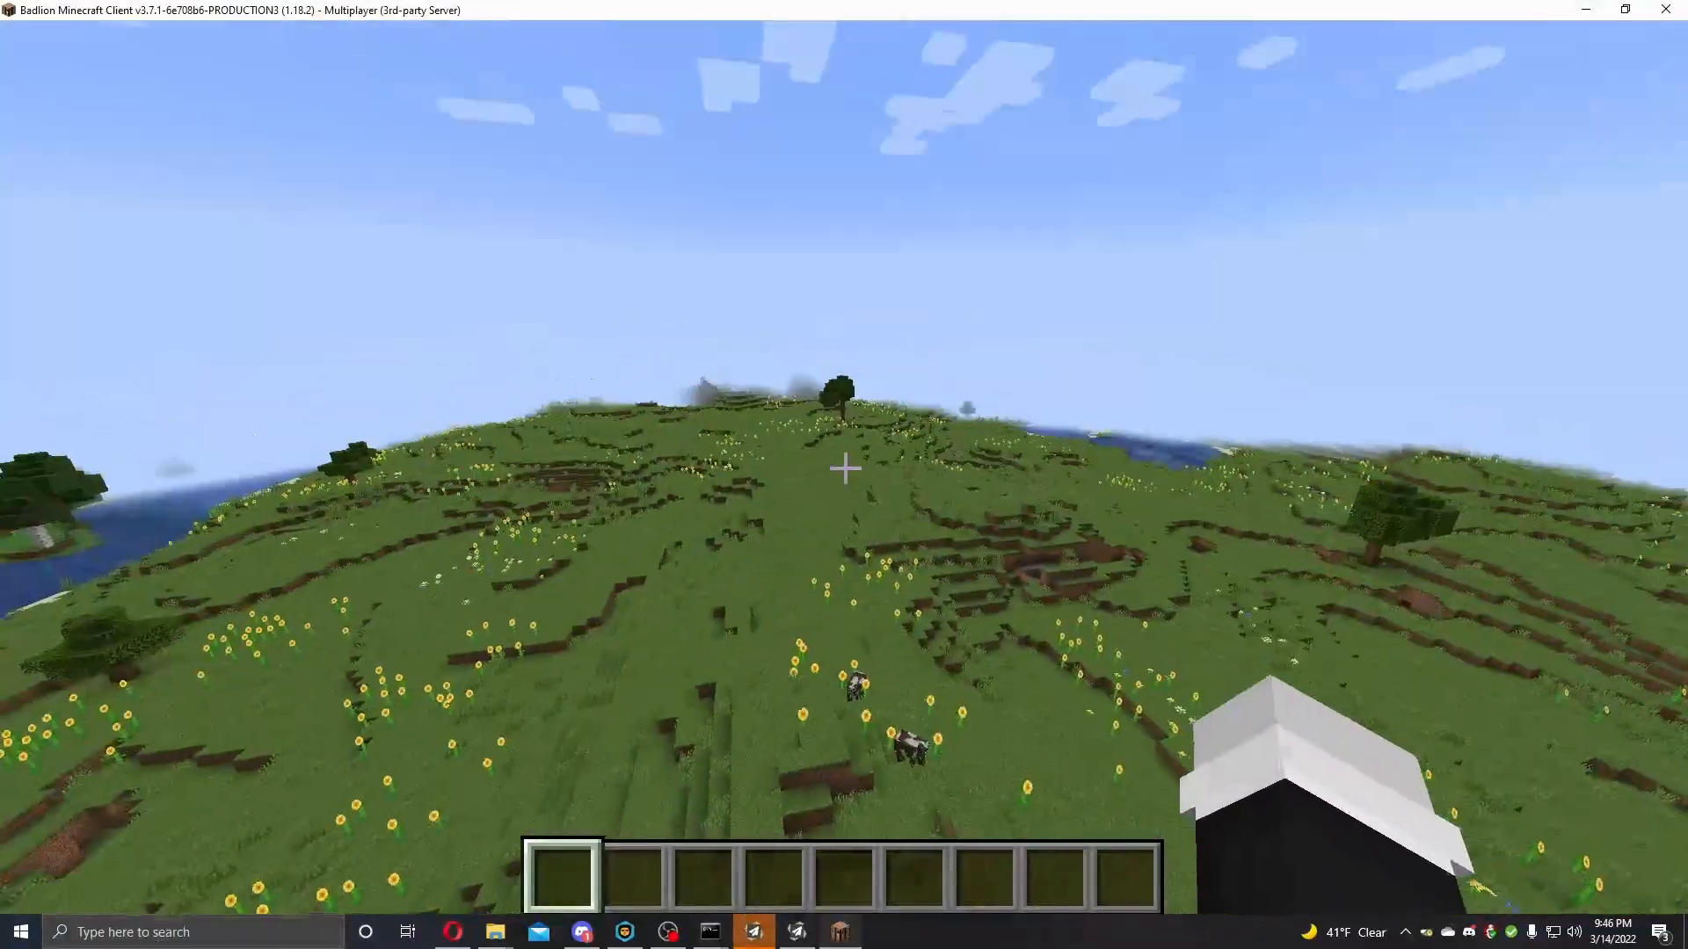
key("w")
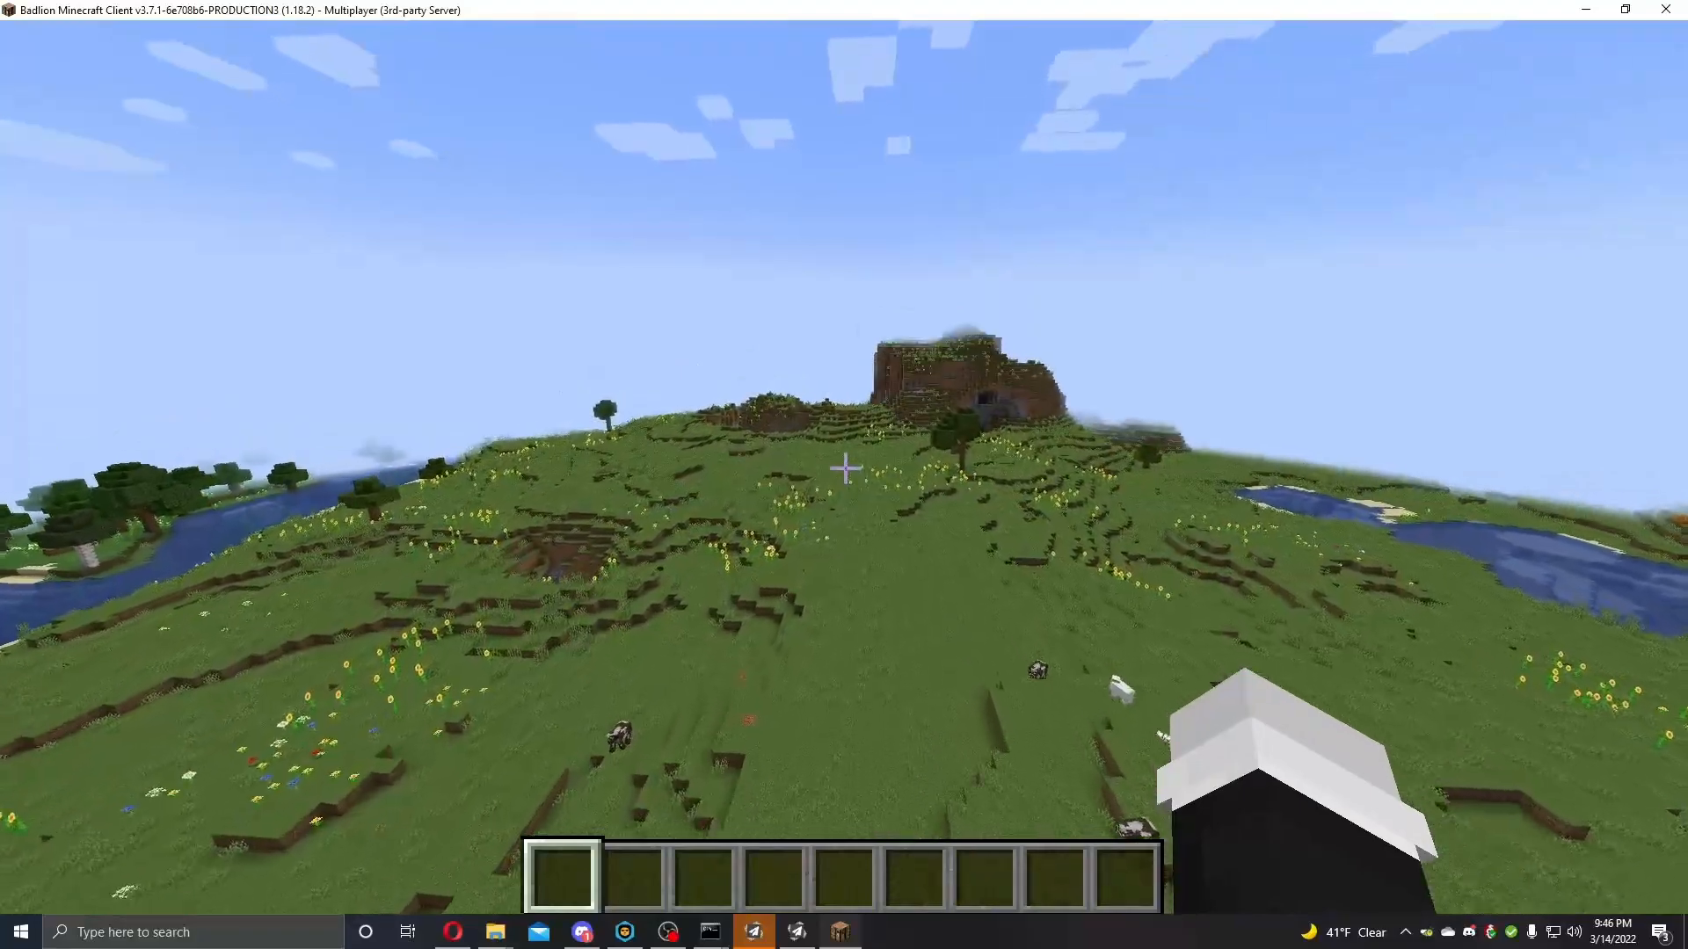
key("w")
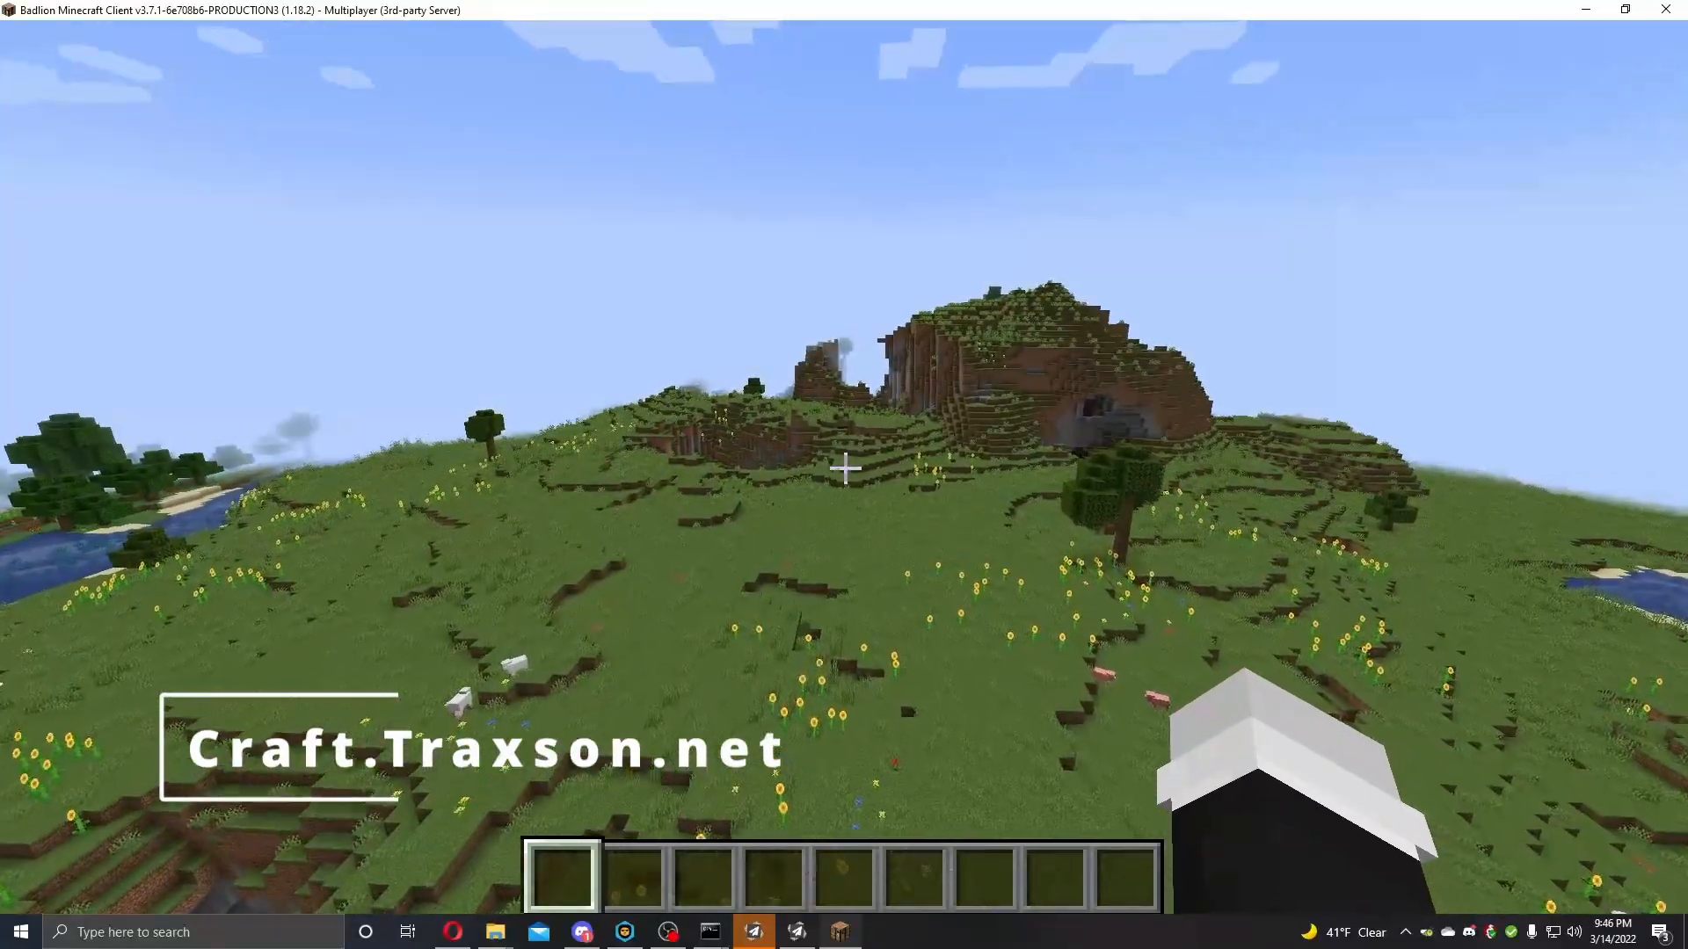
key("w")
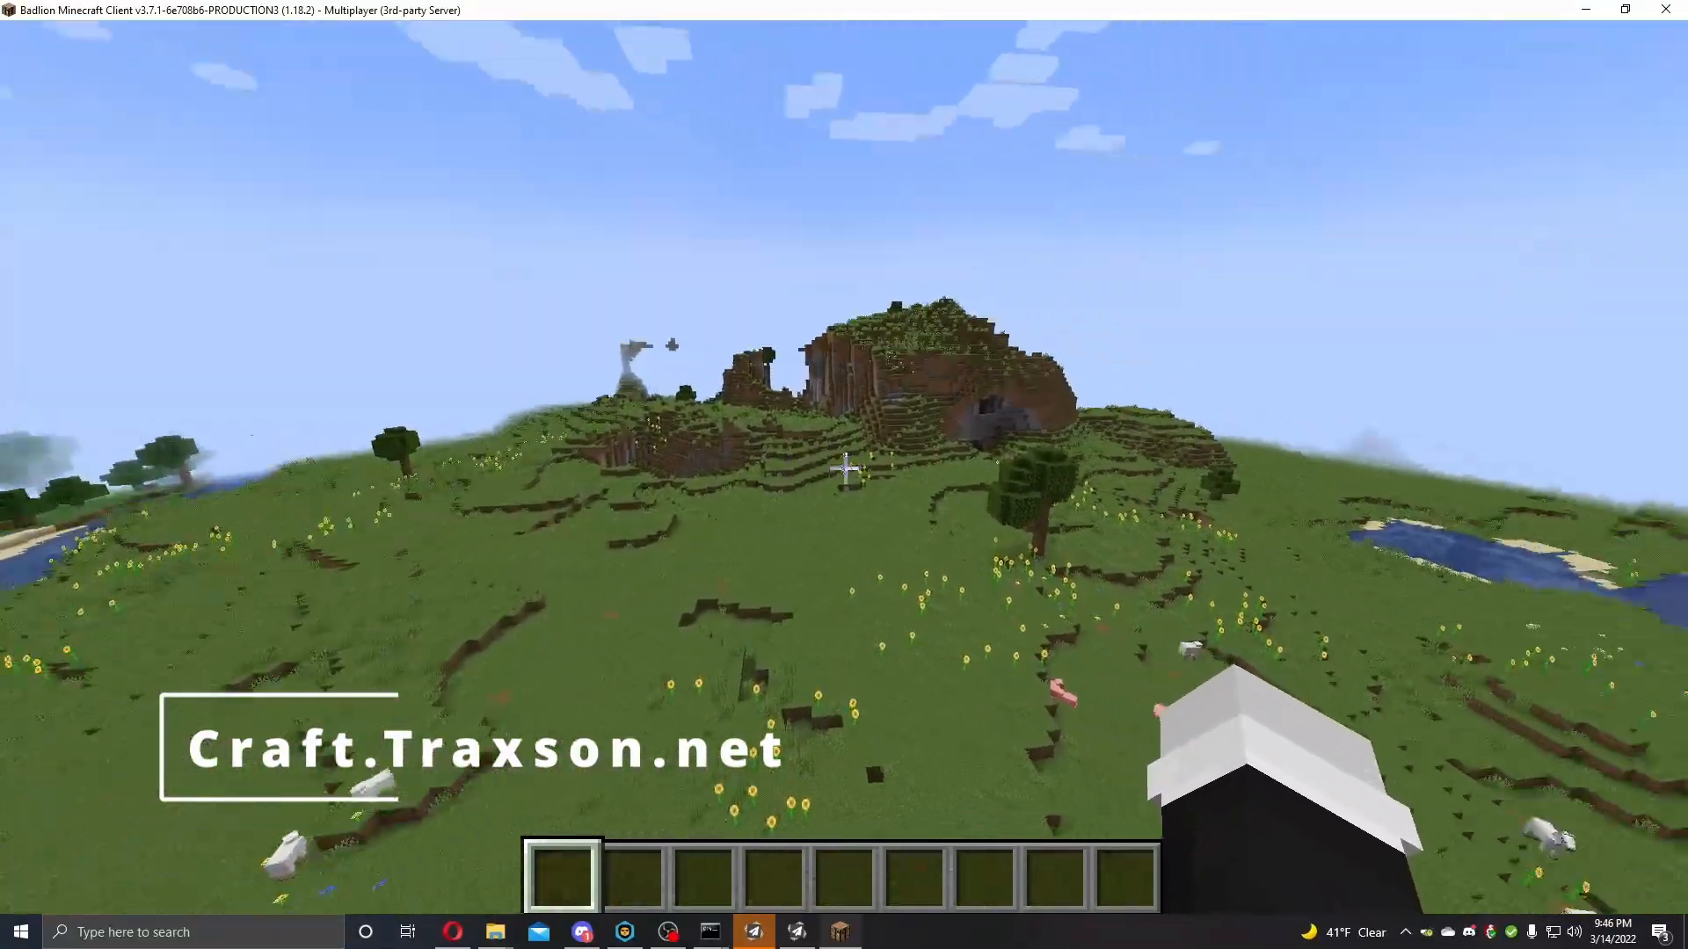
key("w")
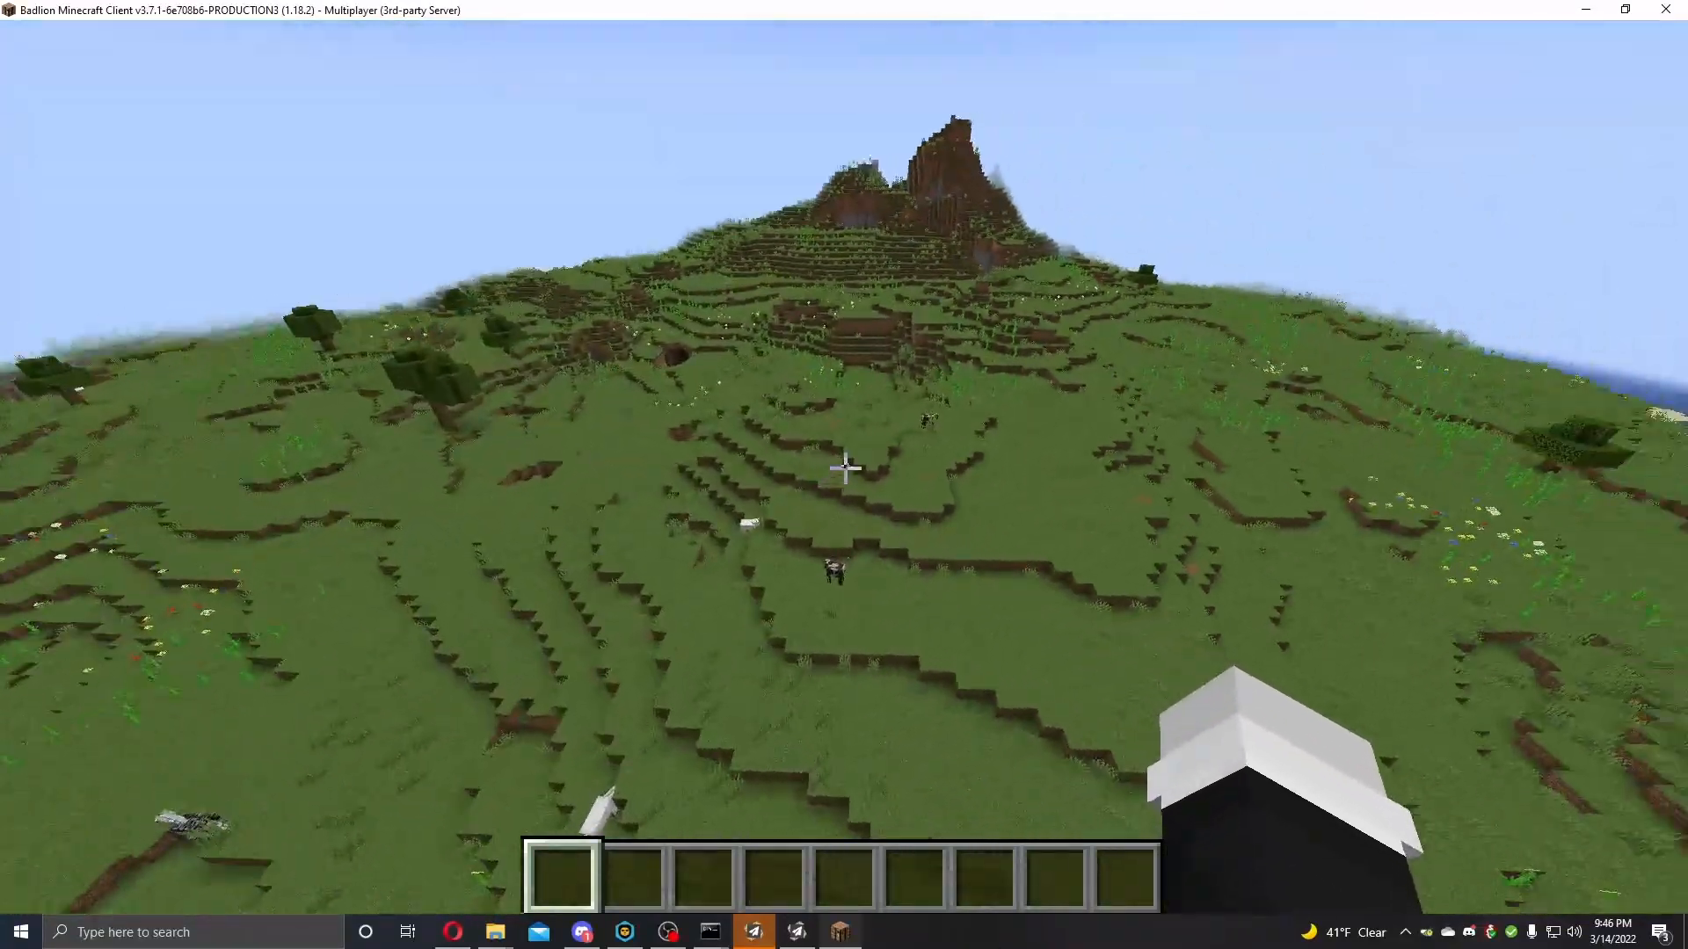
key("w")
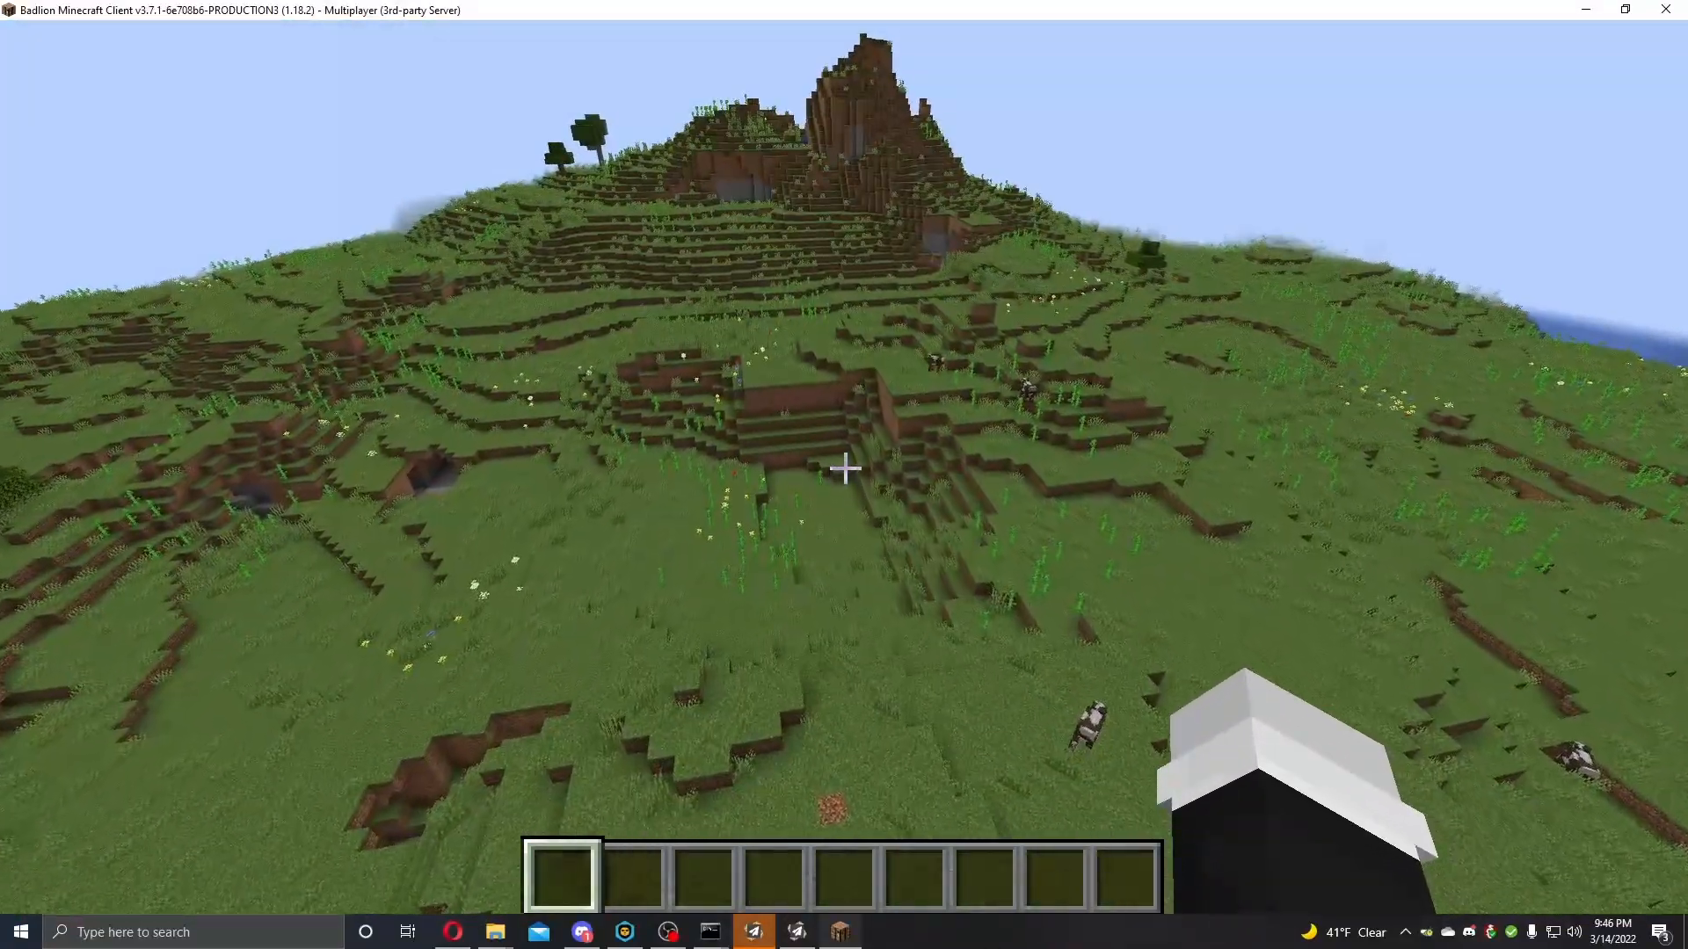
key("w")
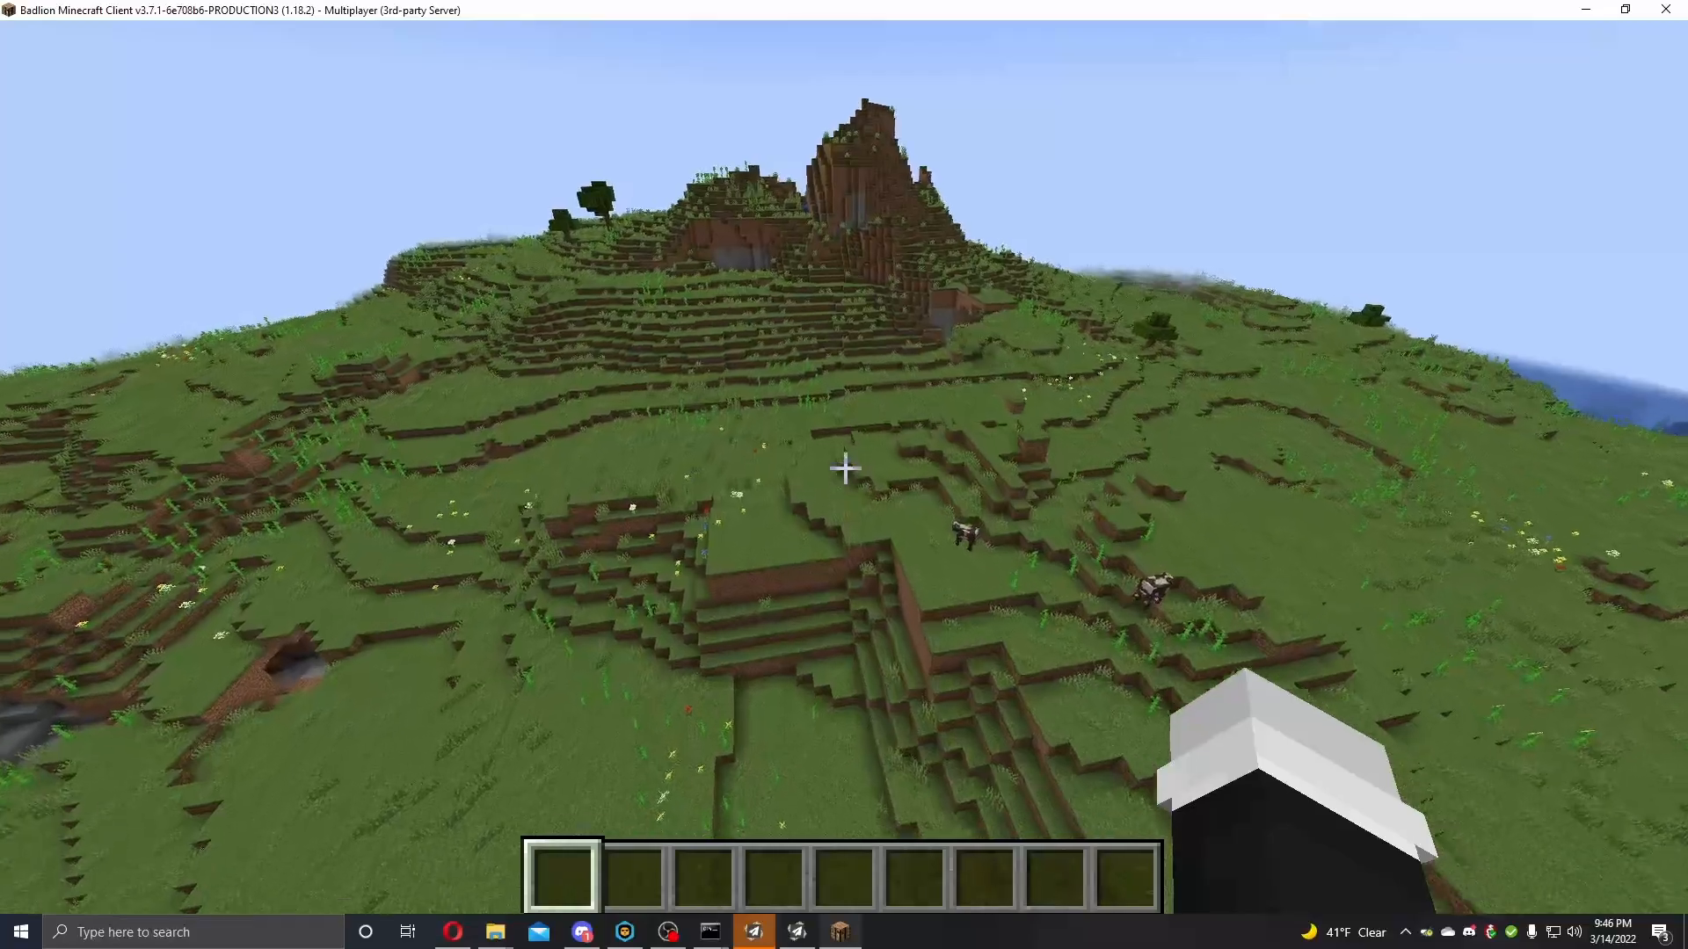
key("w")
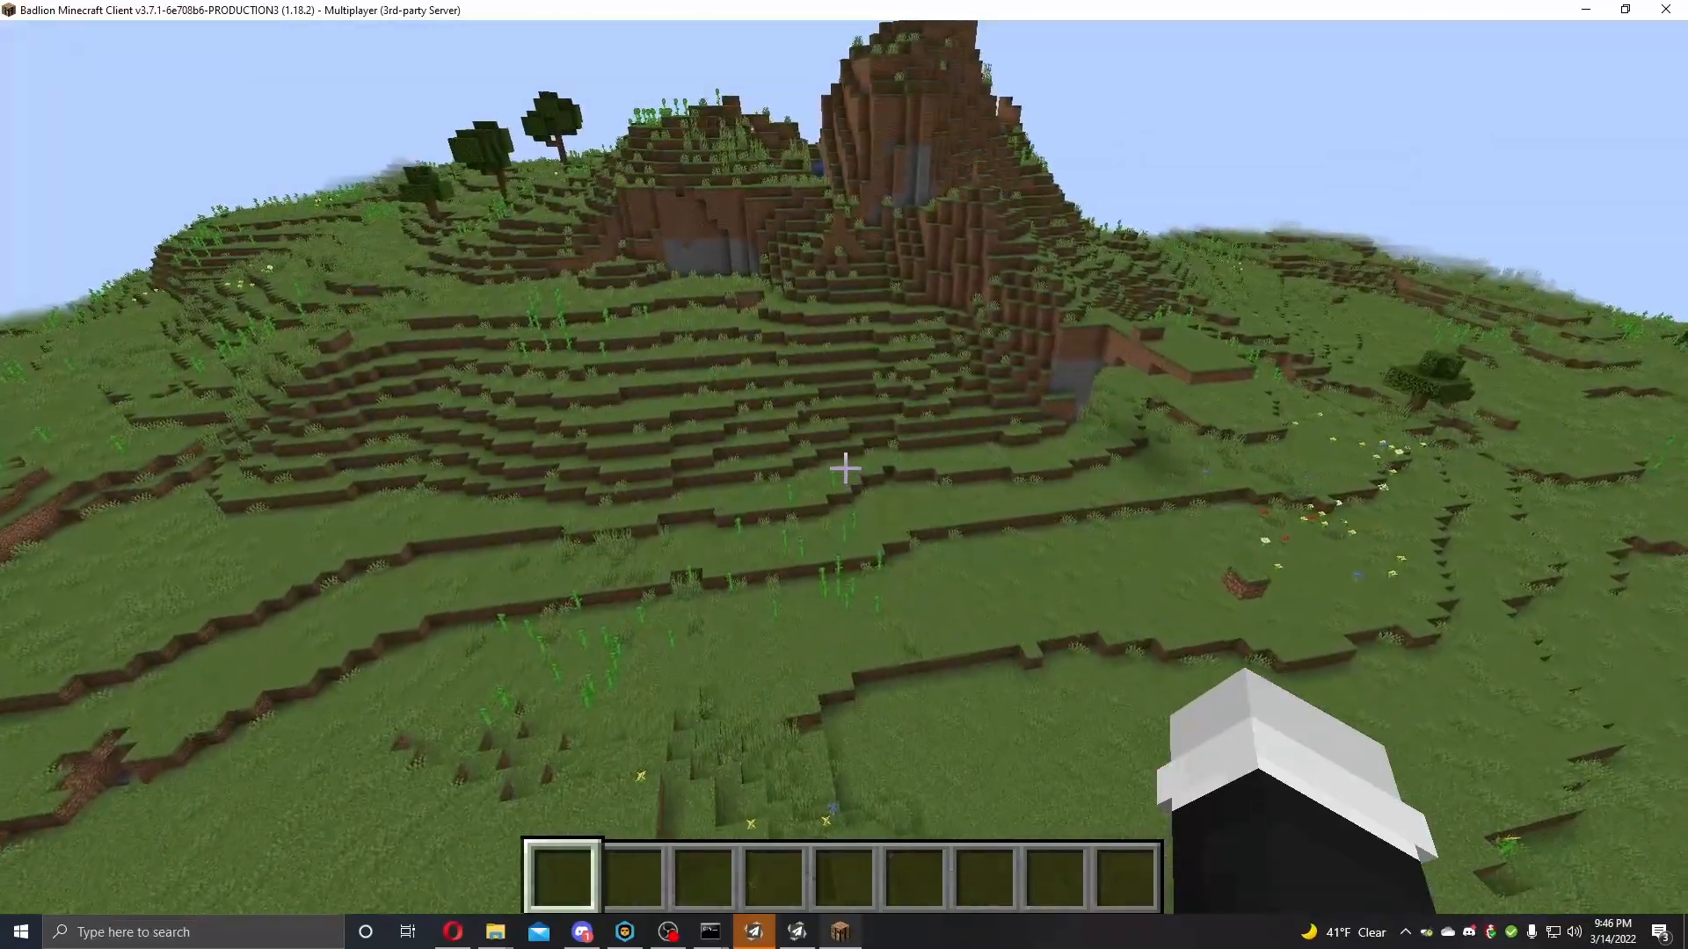